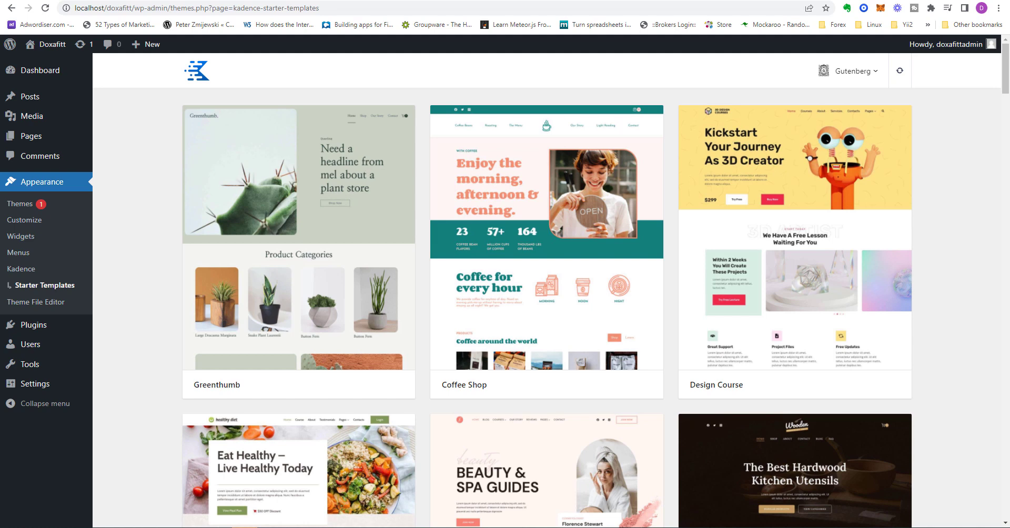
# Step: Open the list of all posts and visit the live site's Yoga Blog page
pyautogui.moveTo(30, 97)
pyautogui.click(117, 98)
pyautogui.click(45, 44)
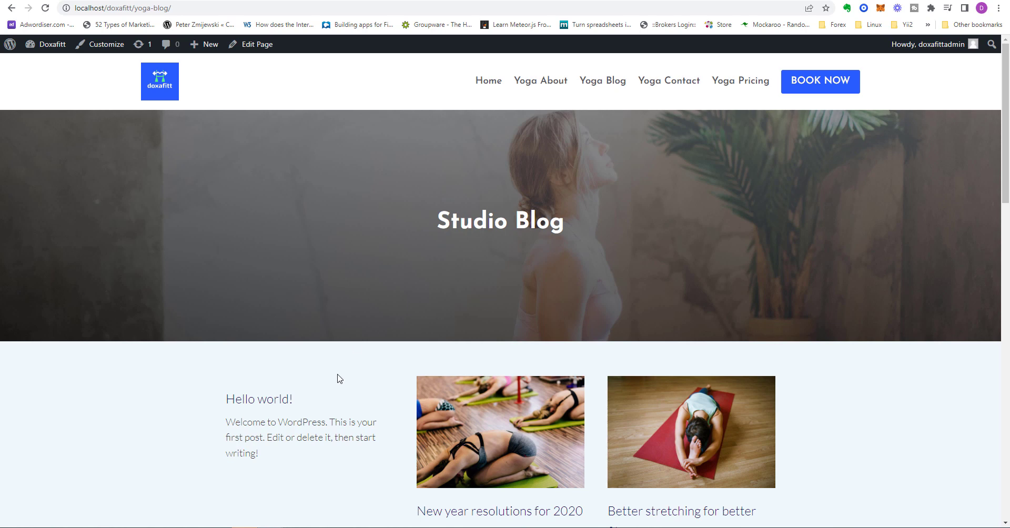
# Step: Examine how the published posts are laid out on the blog page
pyautogui.scroll(-3, 293, 413)
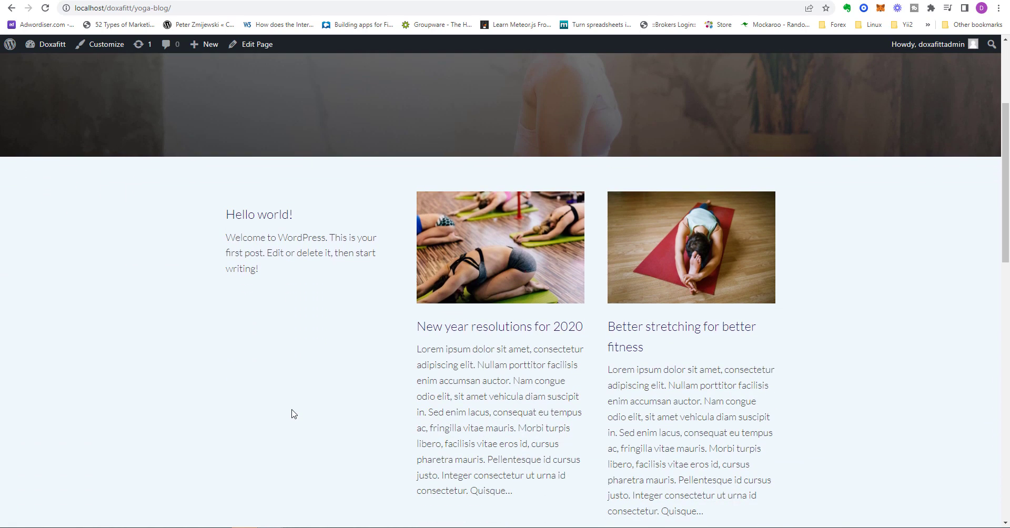
pyautogui.scroll(-1, 293, 414)
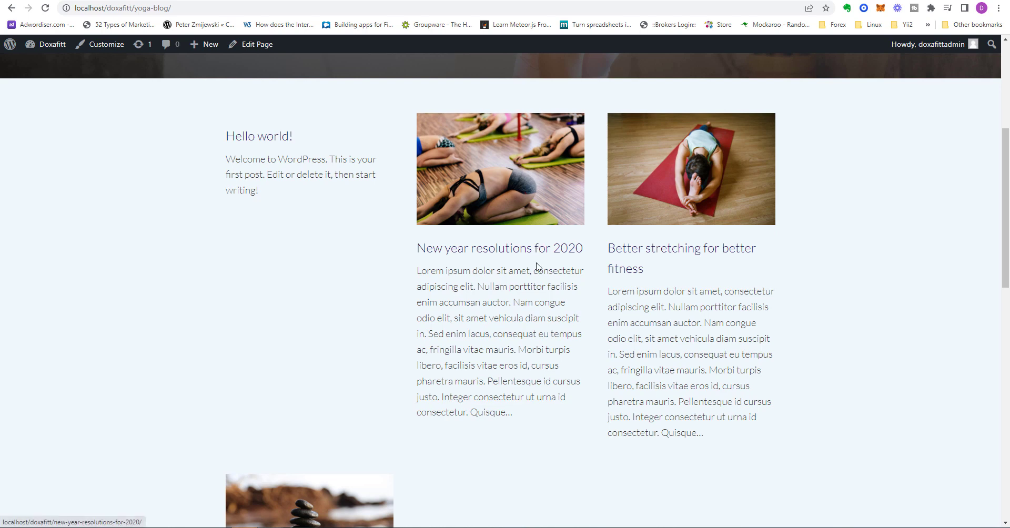
pyautogui.scroll(-3, 537, 250)
pyautogui.scroll(-1, 731, 382)
pyautogui.scroll(5, 729, 381)
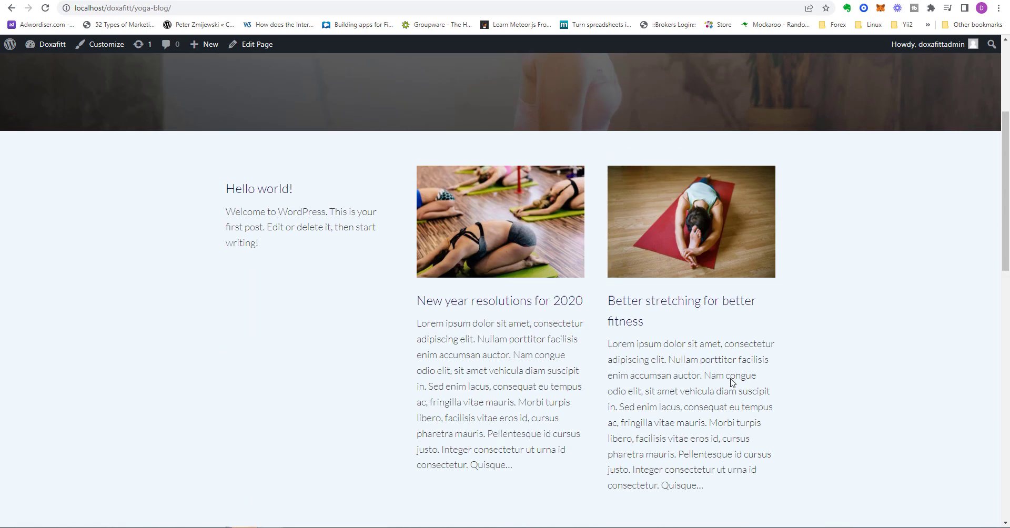
pyautogui.scroll(-8, 847, 435)
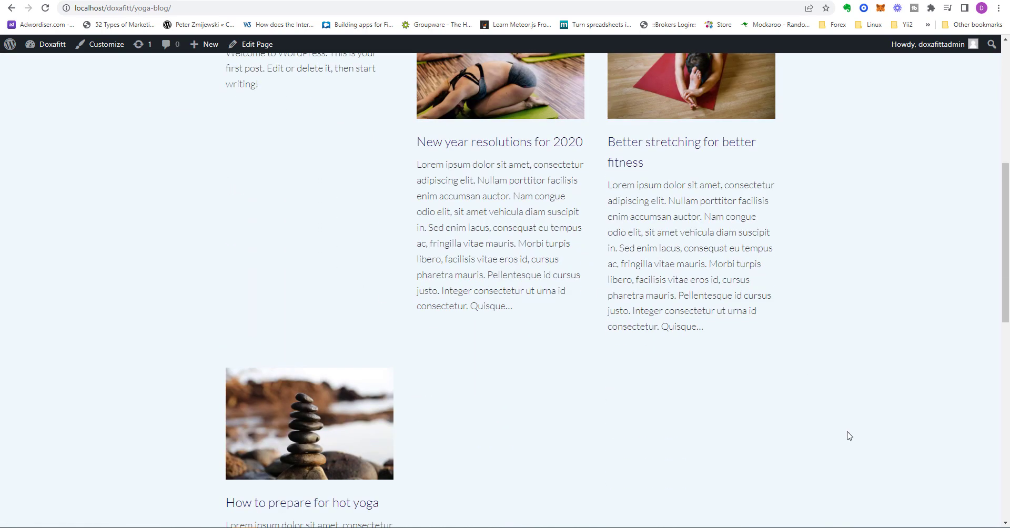
pyautogui.moveTo(1005, 363); pyautogui.dragTo(984, 165)
# Step: Return to the posts list, open "New year resolutions for 2020" for editing, and look at its first paragraph's block settings and options
pyautogui.click(12, 7)
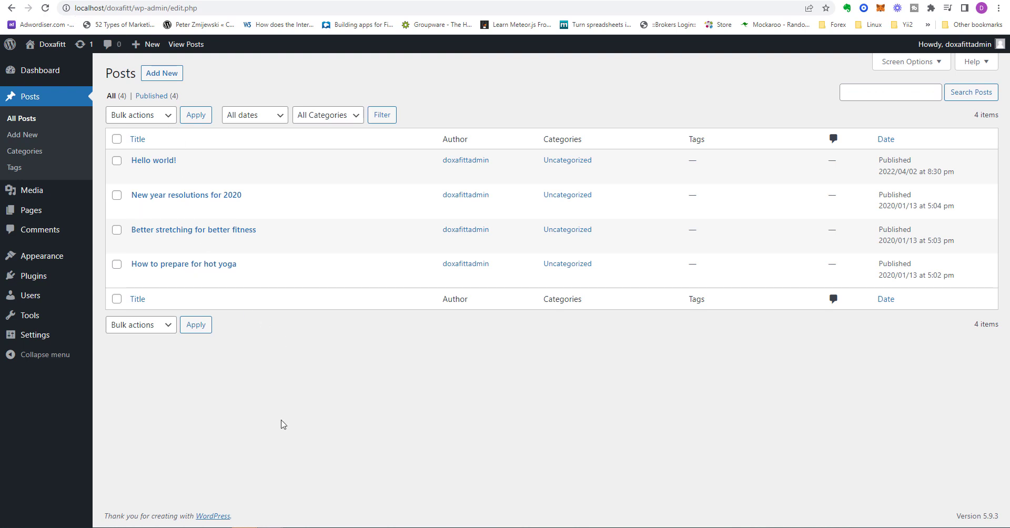
pyautogui.moveTo(71, 215)
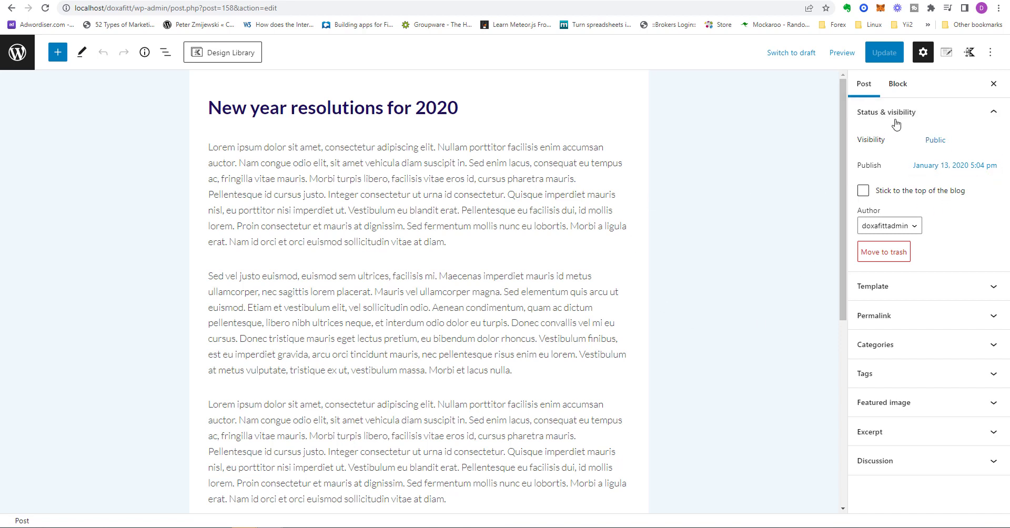
pyautogui.click(897, 89)
pyautogui.click(865, 87)
pyautogui.click(391, 195)
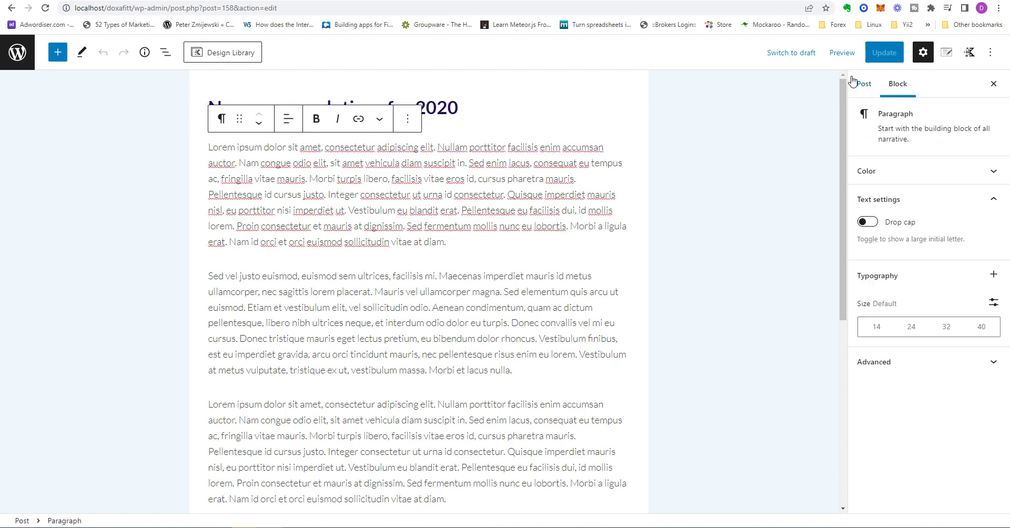
pyautogui.click(408, 120)
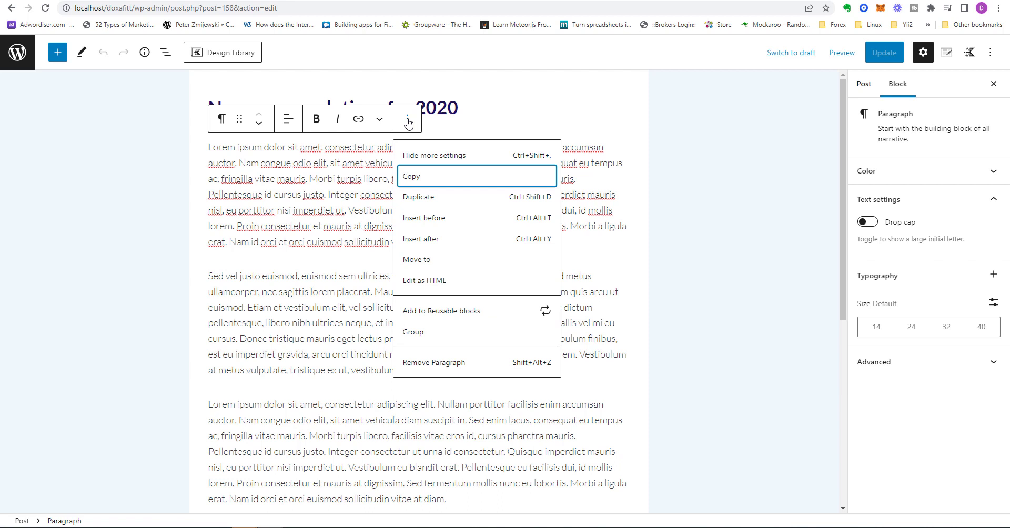
pyautogui.click(336, 193)
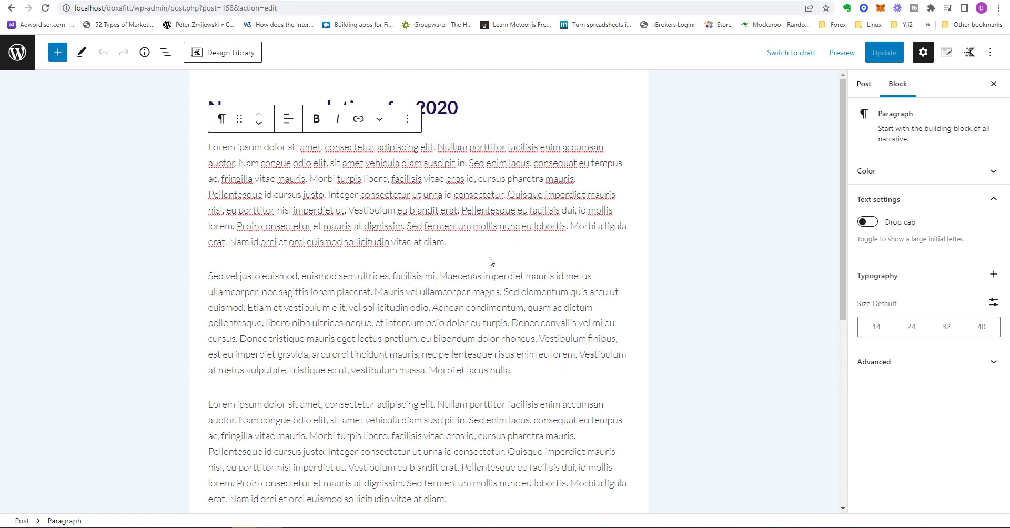
# Step: Insert an image block after the first paragraph with the media library photo of the man running by the waterfront
pyautogui.click(582, 243)
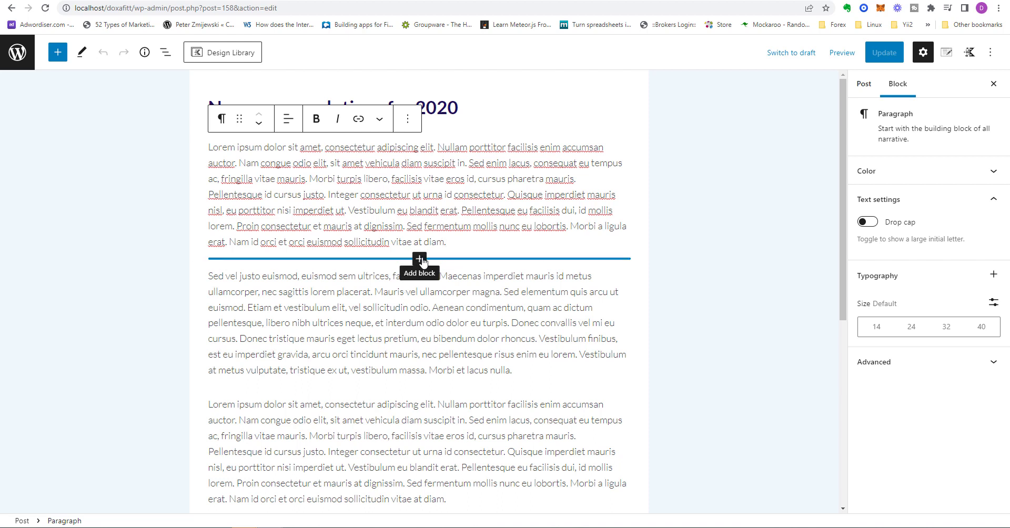
pyautogui.click(420, 259)
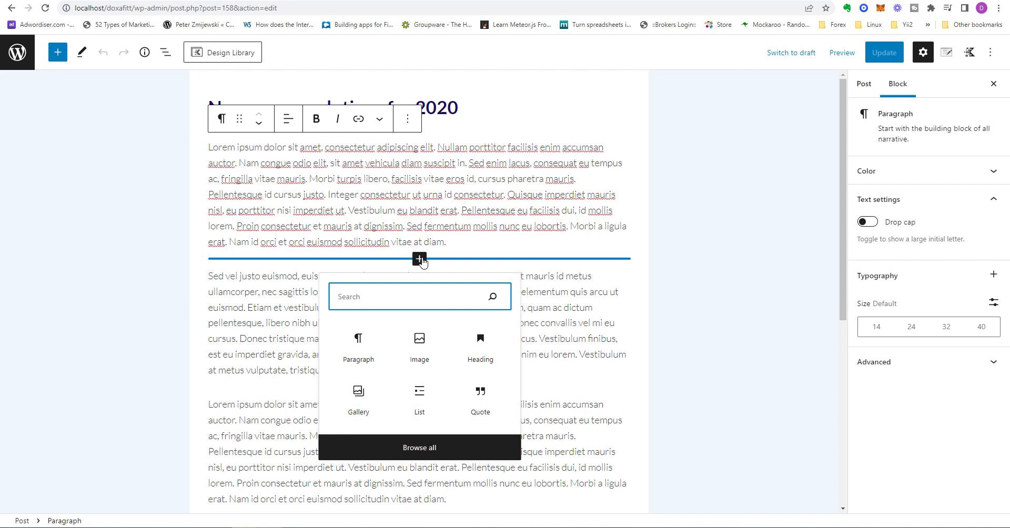
pyautogui.click(419, 345)
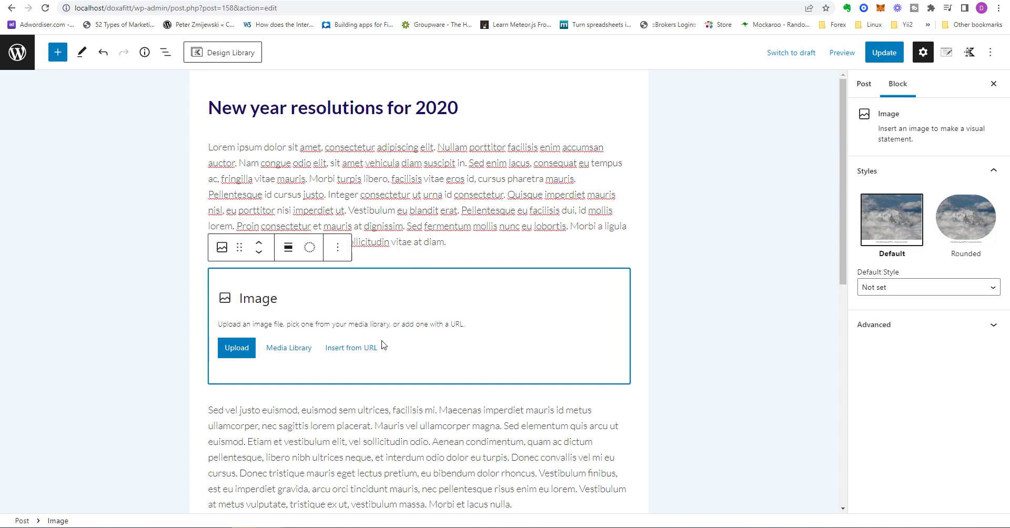
pyautogui.click(303, 351)
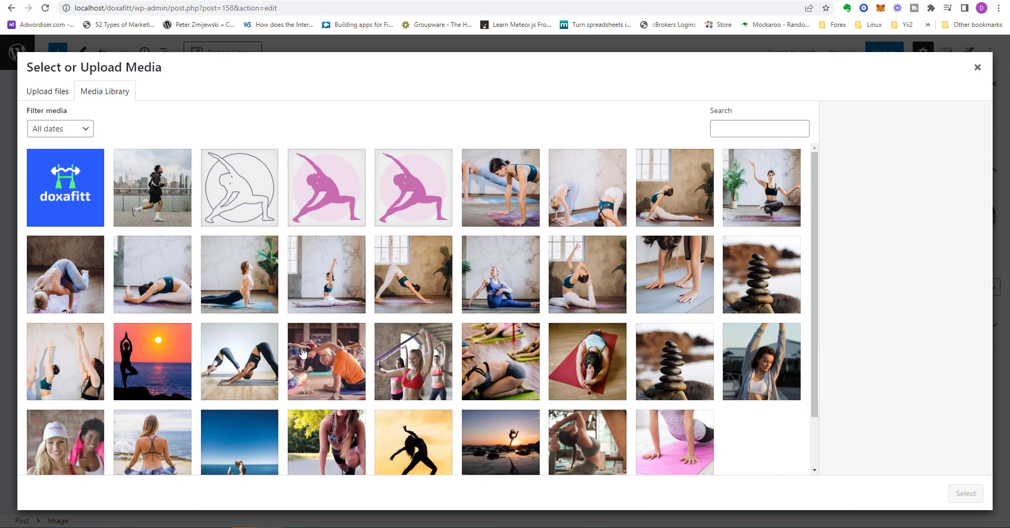
pyautogui.click(141, 198)
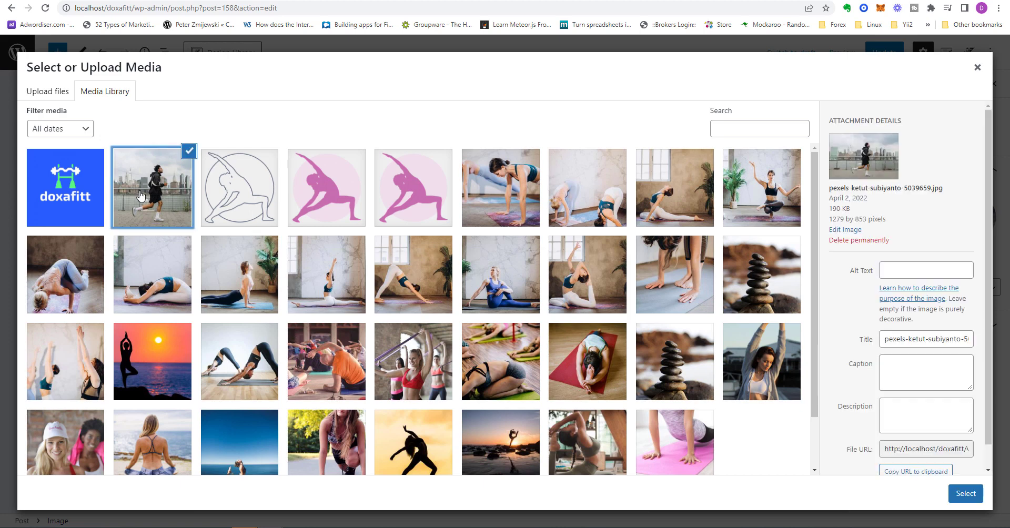
pyautogui.click(965, 493)
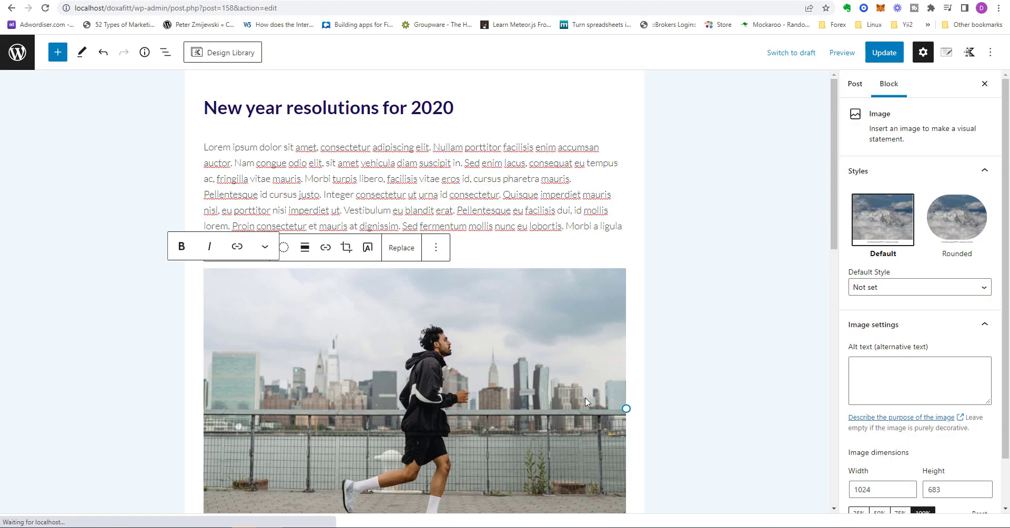
# Step: Review the inserted image's size options, try the Rounded style on it, and restore the Default style
pyautogui.scroll(-4, 617, 417)
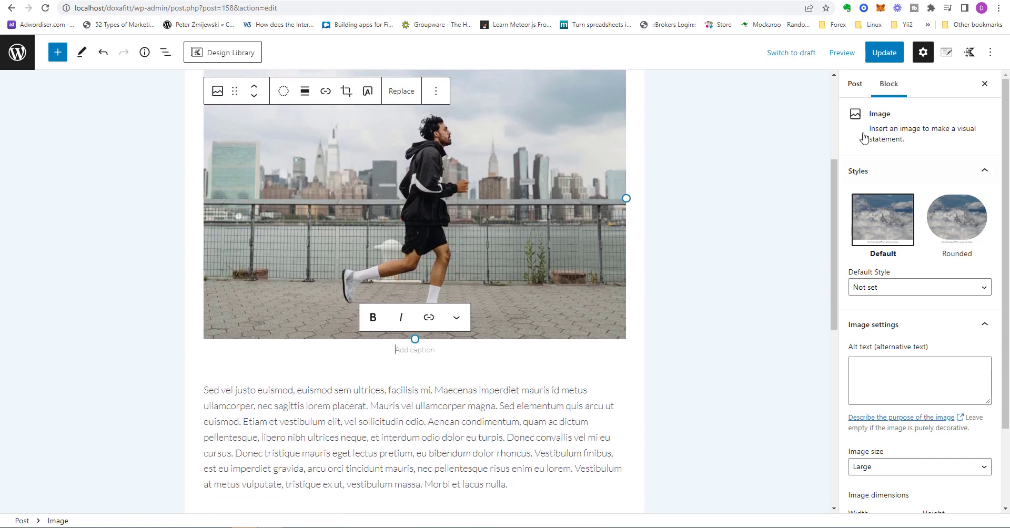
pyautogui.scroll(-2, 927, 318)
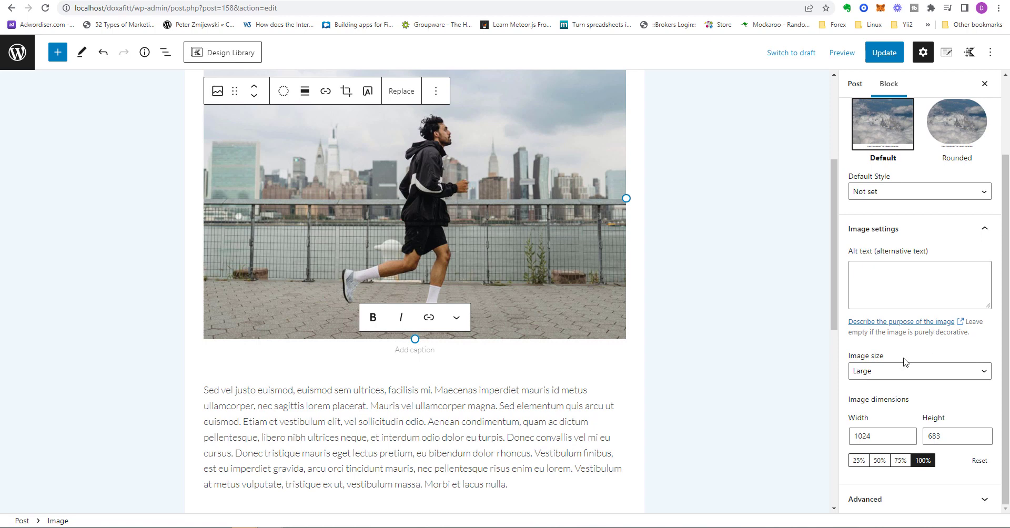
pyautogui.click(957, 373)
pyautogui.click(920, 374)
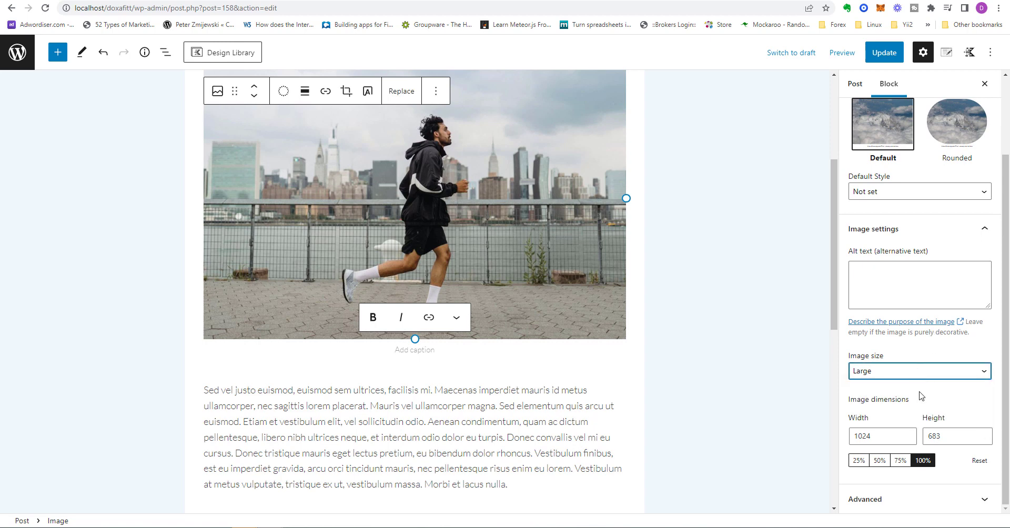
pyautogui.scroll(2, 922, 397)
pyautogui.click(956, 231)
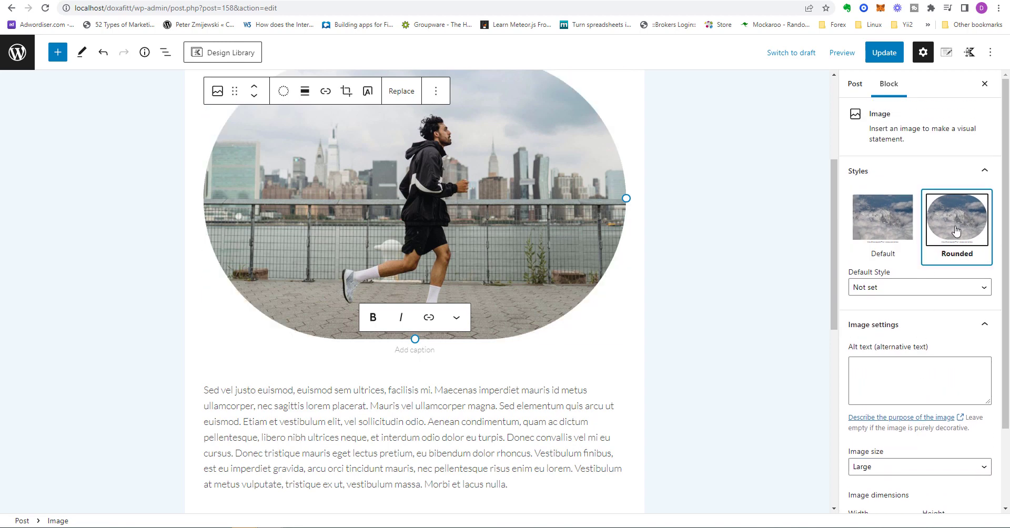
pyautogui.click(877, 226)
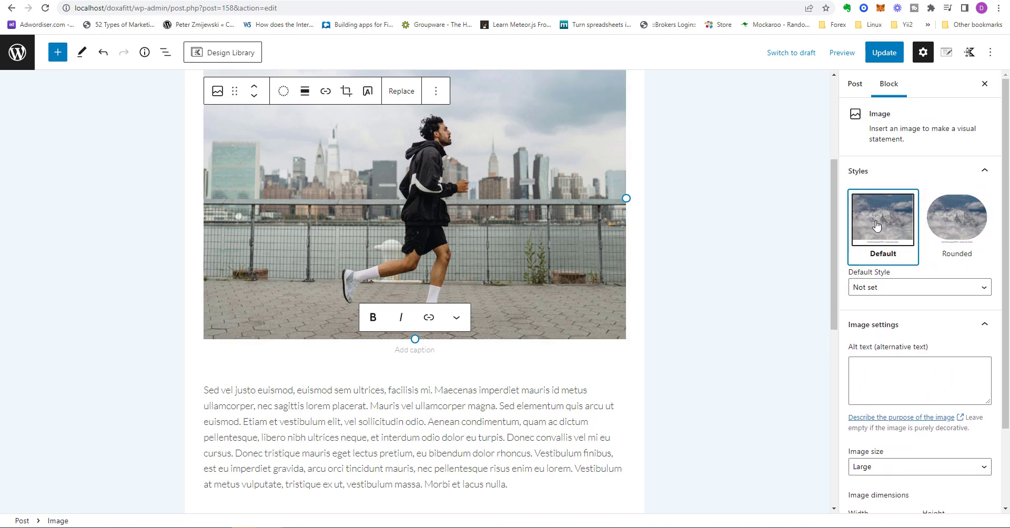
pyautogui.scroll(3, 830, 337)
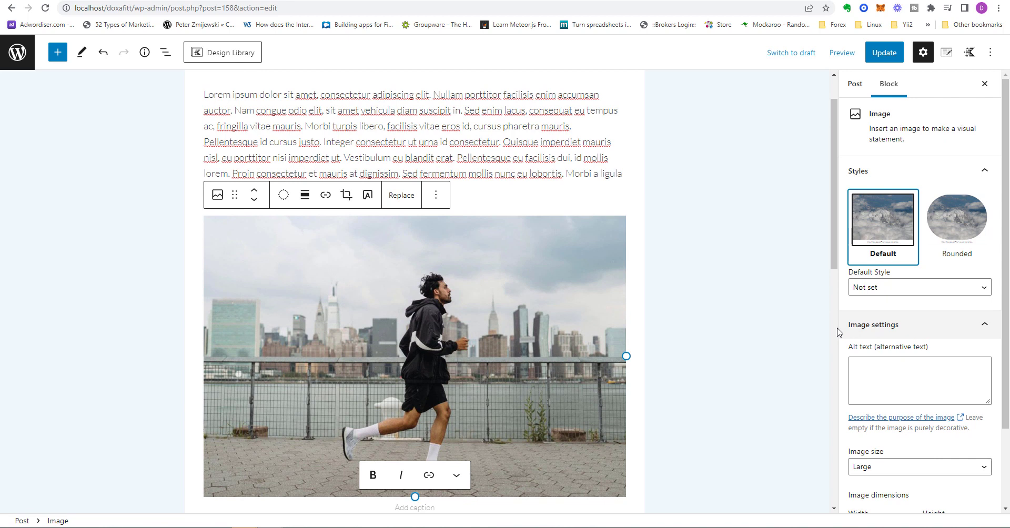
# Step: Preview the post in a new tab and check the header image and the inserted running photo
pyautogui.click(855, 86)
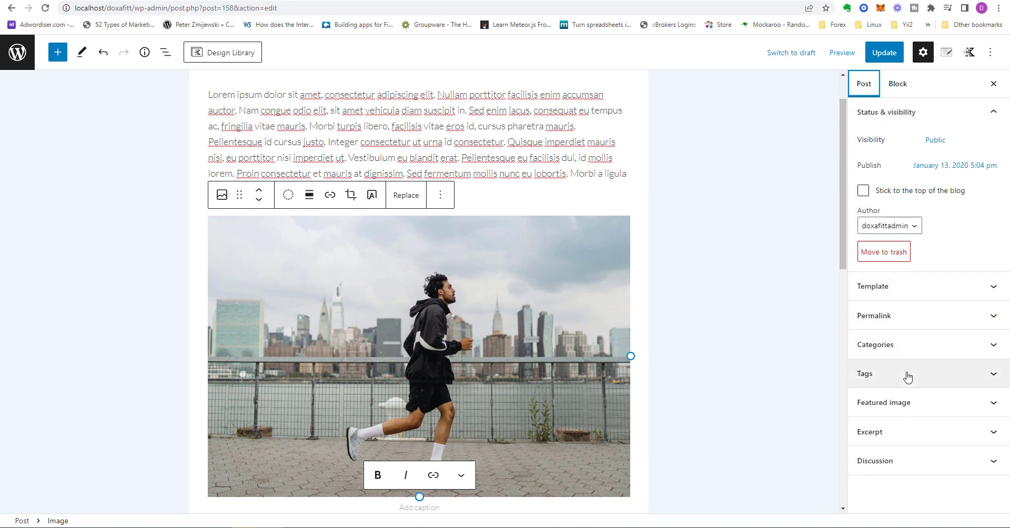
pyautogui.click(841, 53)
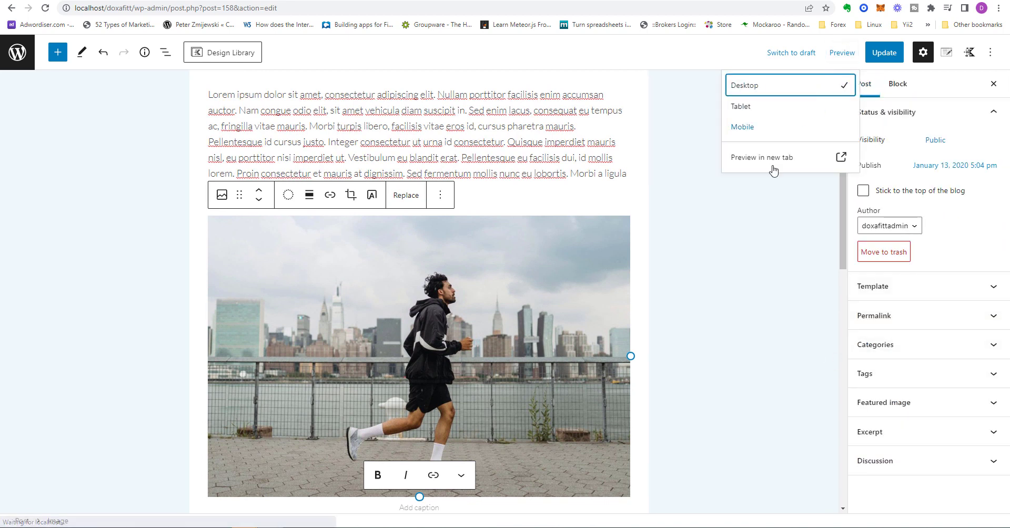
pyautogui.click(773, 166)
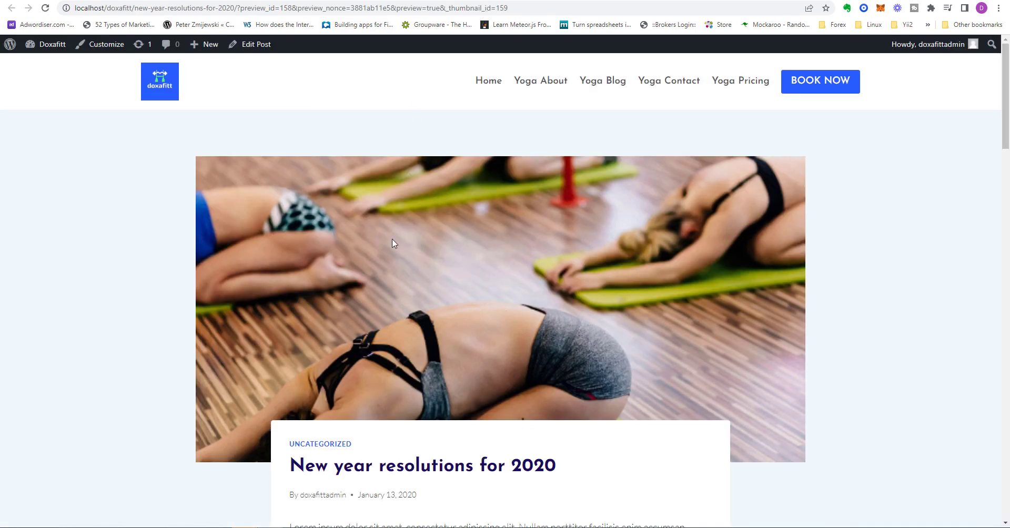
pyautogui.scroll(-7, 195, 296)
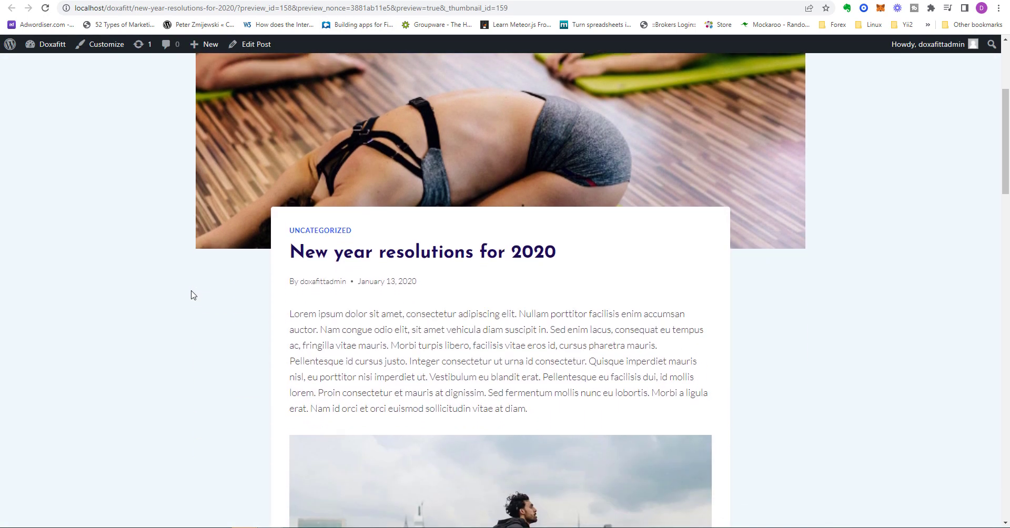
pyautogui.scroll(-2, 191, 294)
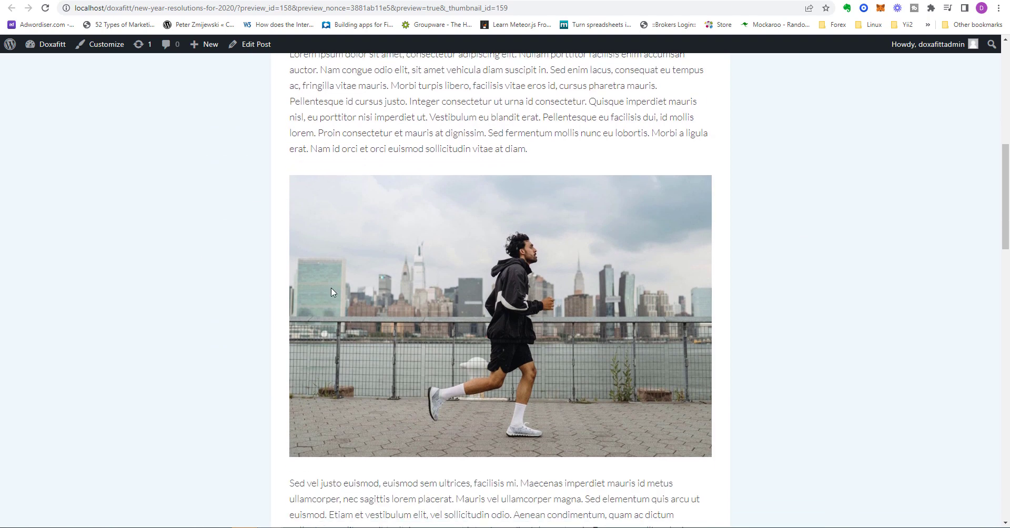
pyautogui.scroll(9, 330, 288)
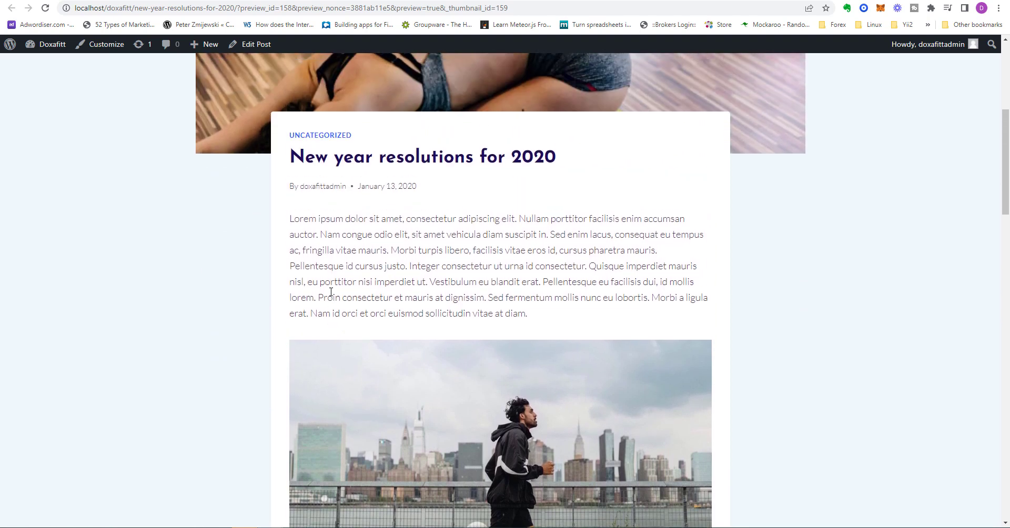
pyautogui.scroll(1, 331, 292)
# Step: Return to the editor and replace the post's featured image with the running man photo from the media library
pyautogui.hotkey('ctrl', 'shift', 'Tab')
pyautogui.scroll(-2, 766, 401)
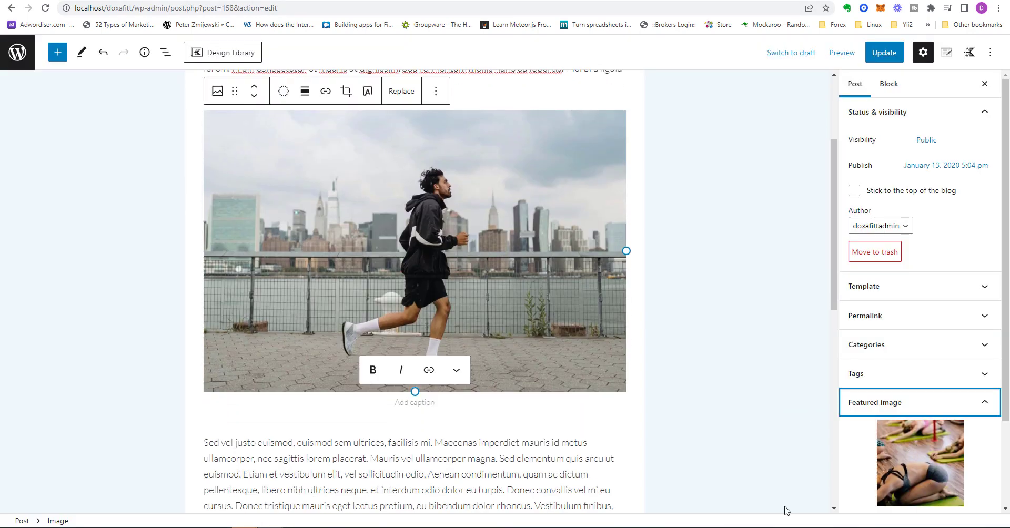
pyautogui.scroll(-3, 915, 474)
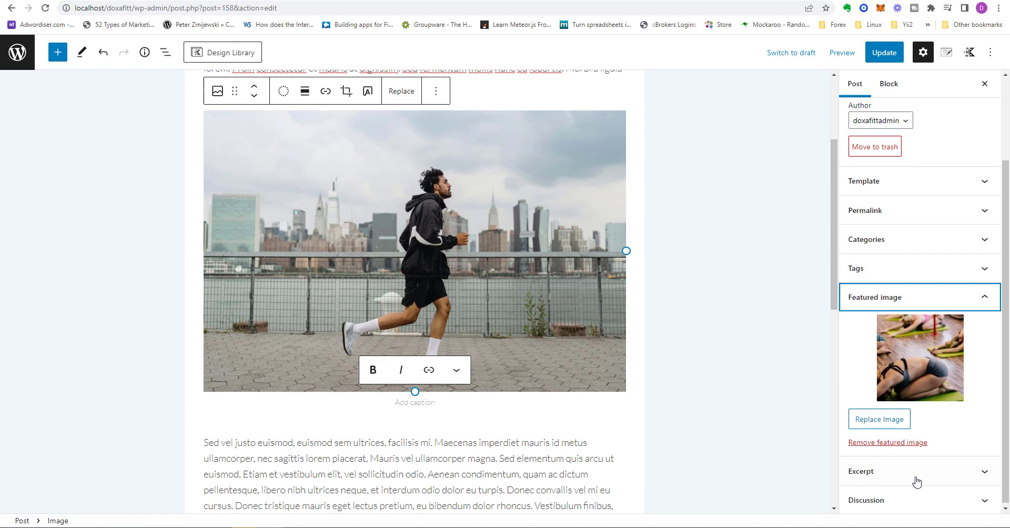
pyautogui.click(897, 420)
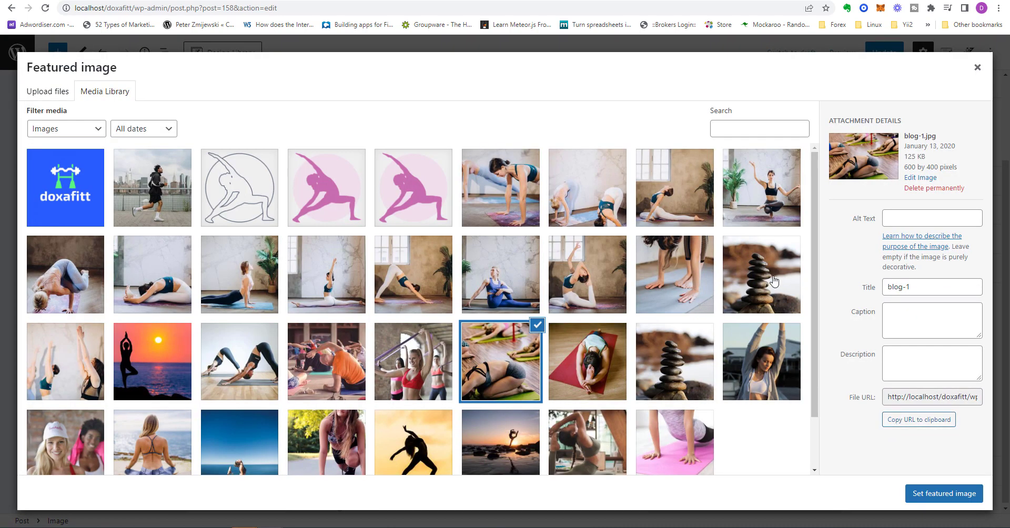
pyautogui.click(168, 212)
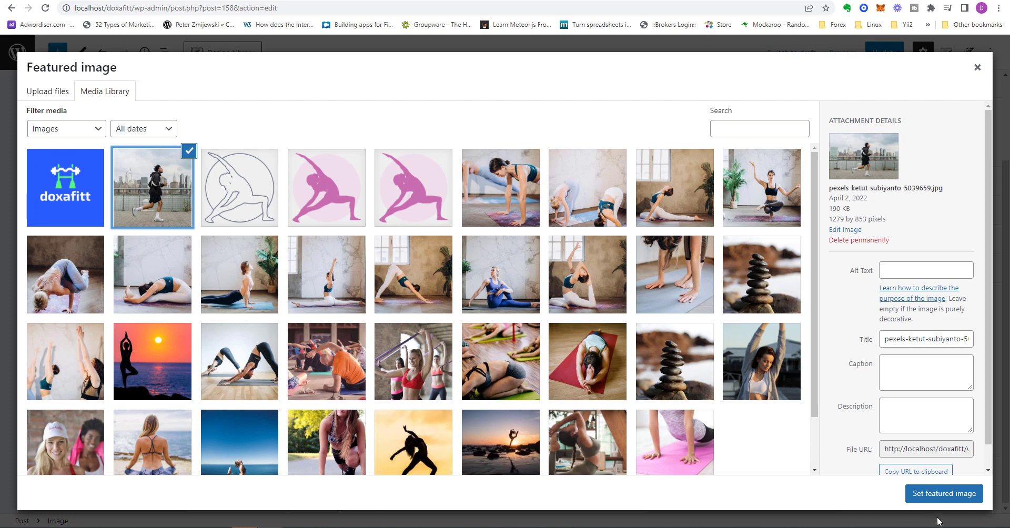
pyautogui.click(942, 494)
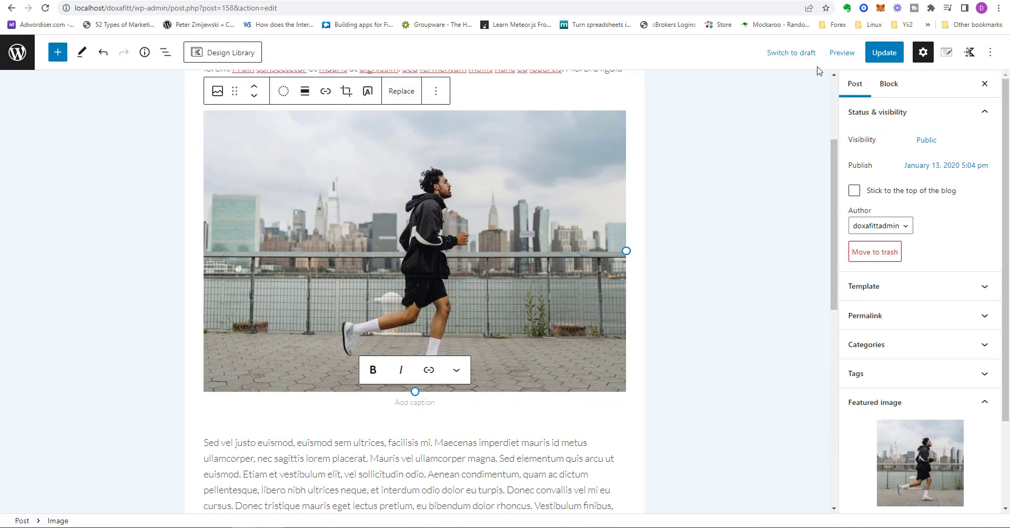
# Step: Preview the post in a new tab again to check its new featured image
pyautogui.click(837, 55)
pyautogui.click(744, 164)
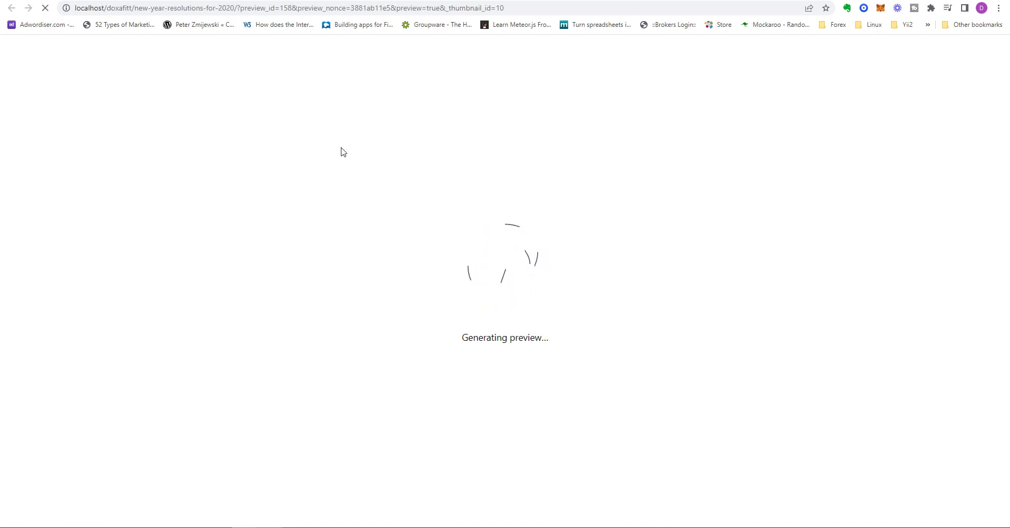
pyautogui.scroll(-1, 148, 400)
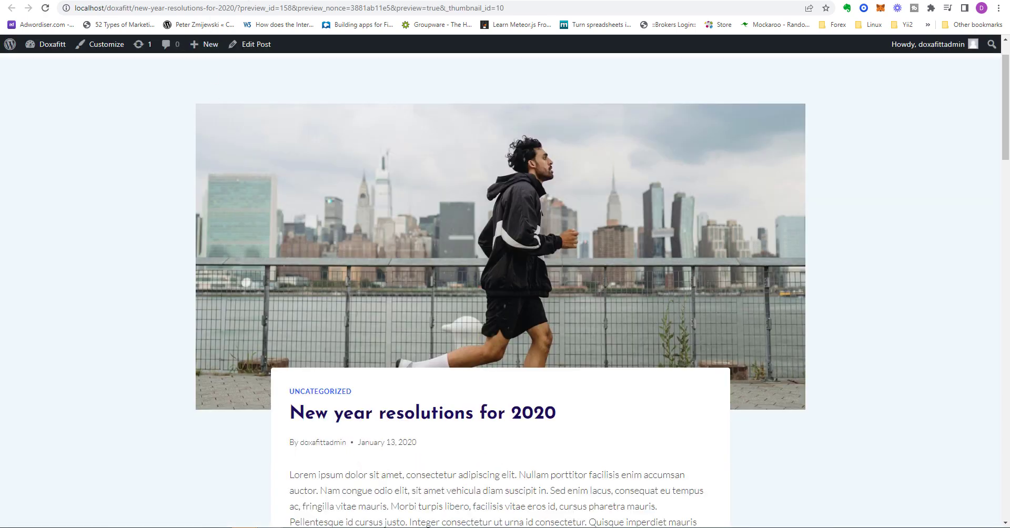
# Step: Open the live New year resolutions for 2020 post from the Studio Blog page and check the slug in its address
pyautogui.hotkey('ctrl', 'w')
pyautogui.click(790, 157)
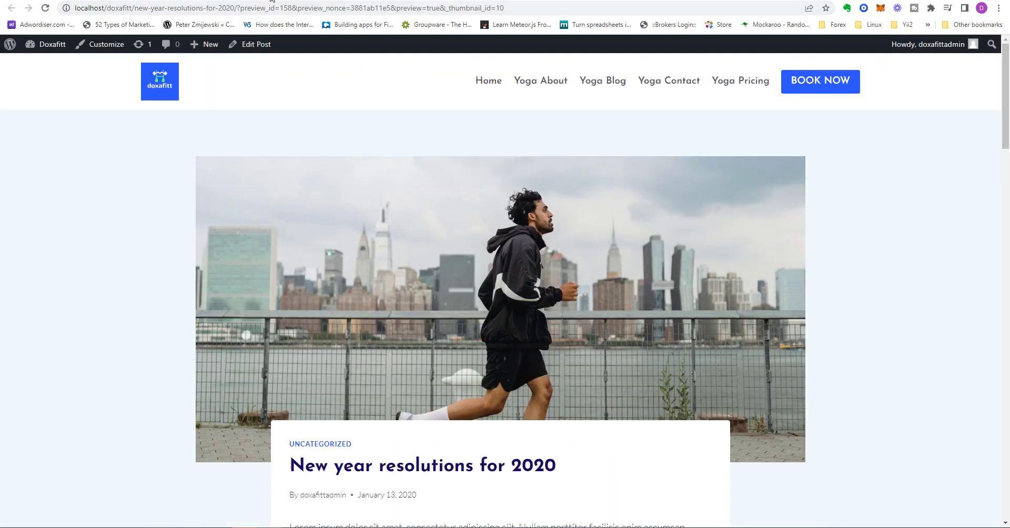
pyautogui.click(250, 0)
pyautogui.click(263, 0)
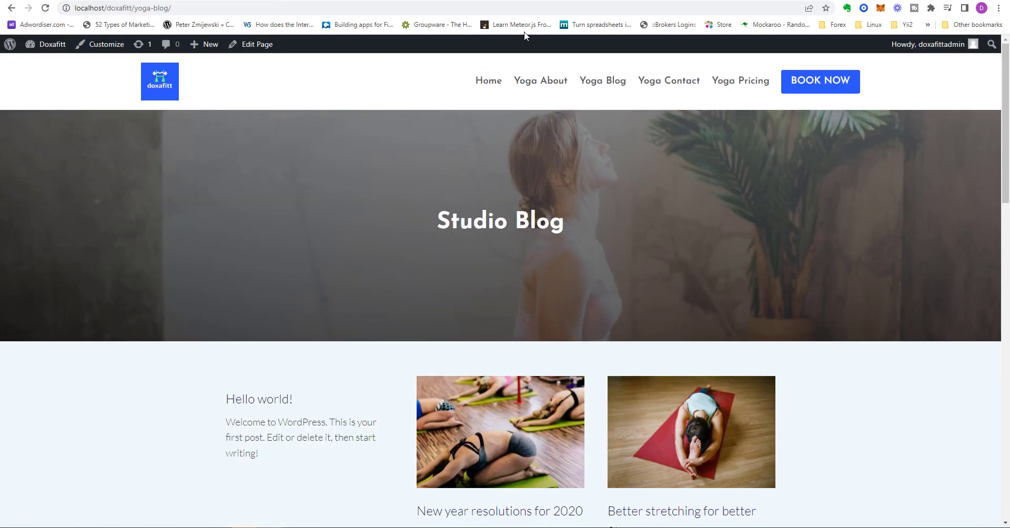
pyautogui.scroll(-3, 646, 271)
pyautogui.scroll(-4, 646, 271)
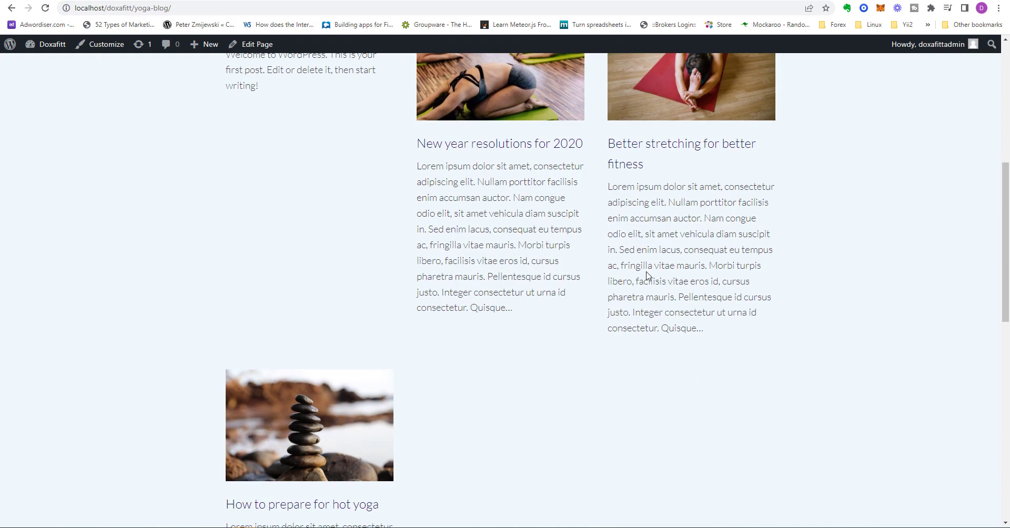
pyautogui.scroll(2, 525, 247)
pyautogui.click(526, 251)
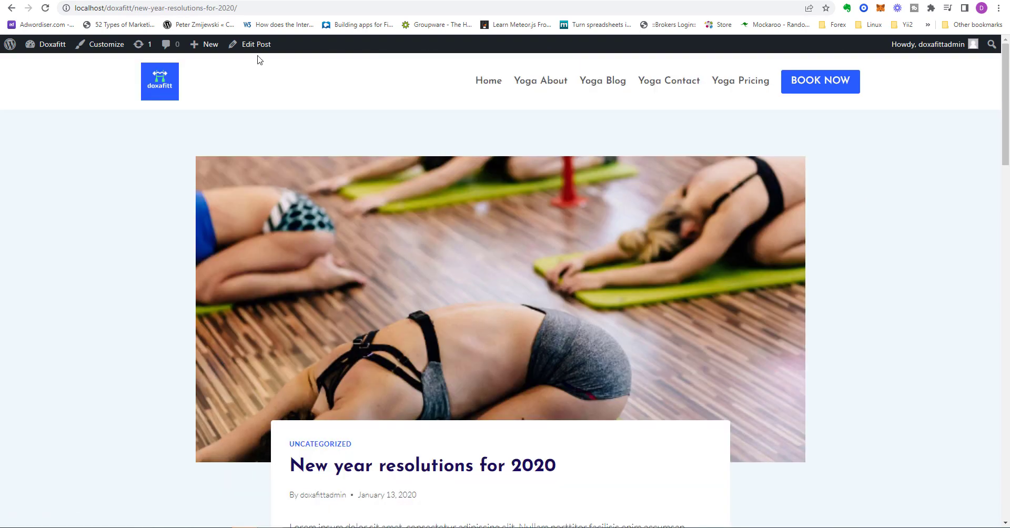
pyautogui.moveTo(238, 8); pyautogui.dragTo(141, 7)
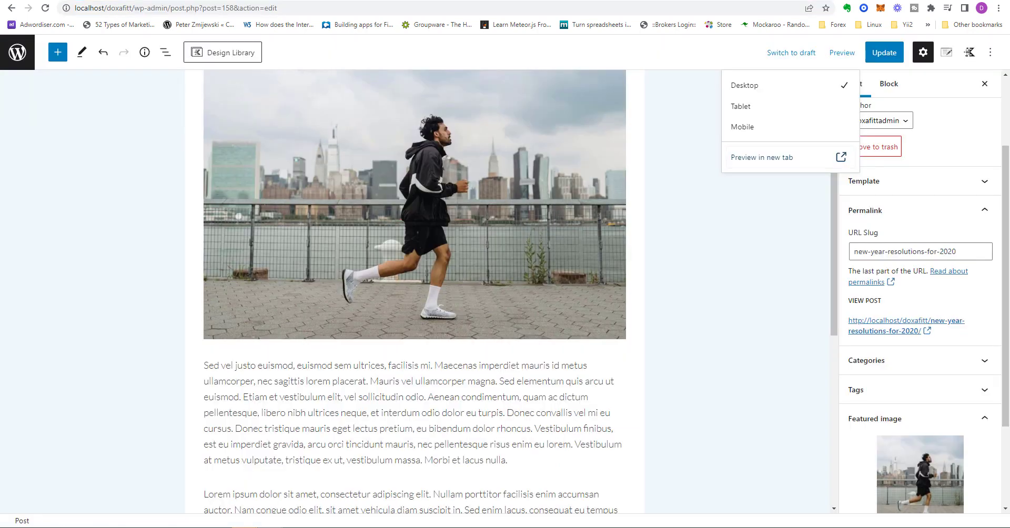
pyautogui.click(108, 0)
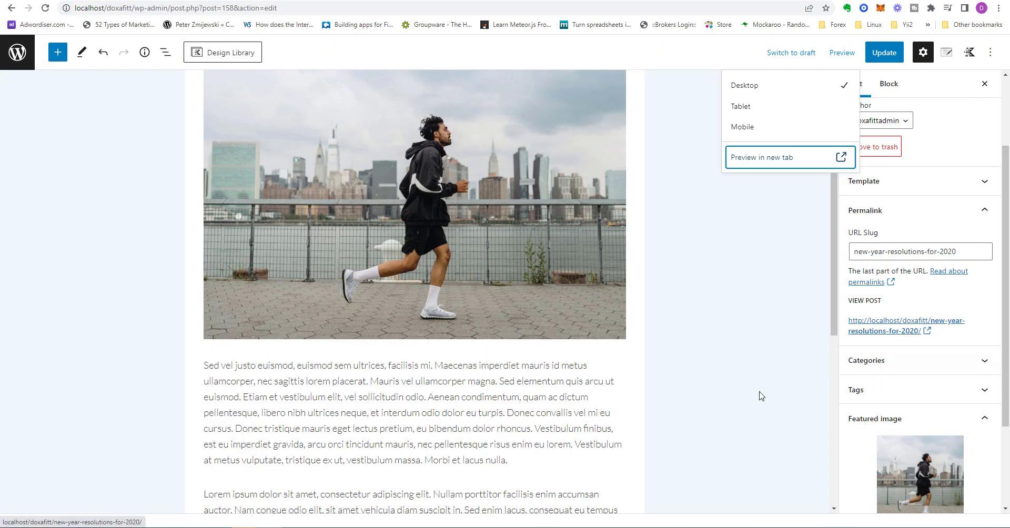
# Step: Add the new categories jogging and cardio to the post and remove it from Uncategorized
pyautogui.scroll(-1, 723, 414)
pyautogui.click(889, 362)
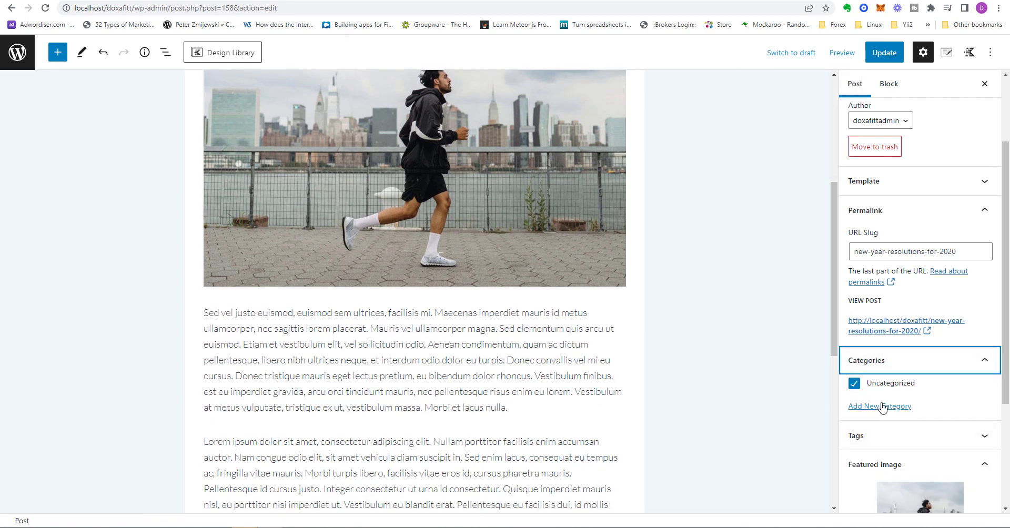
pyautogui.click(882, 408)
pyautogui.scroll(-2, 911, 336)
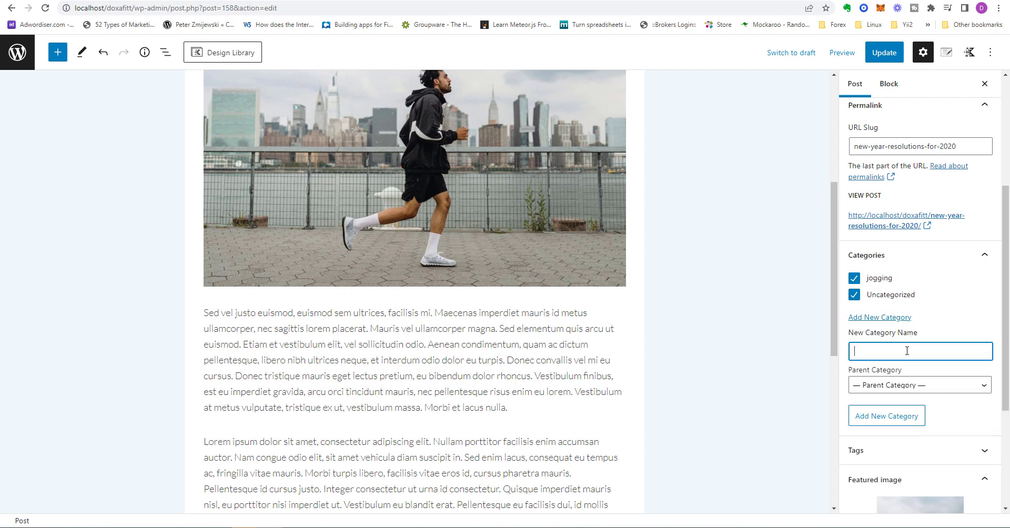
pyautogui.click(861, 295)
pyautogui.click(876, 353)
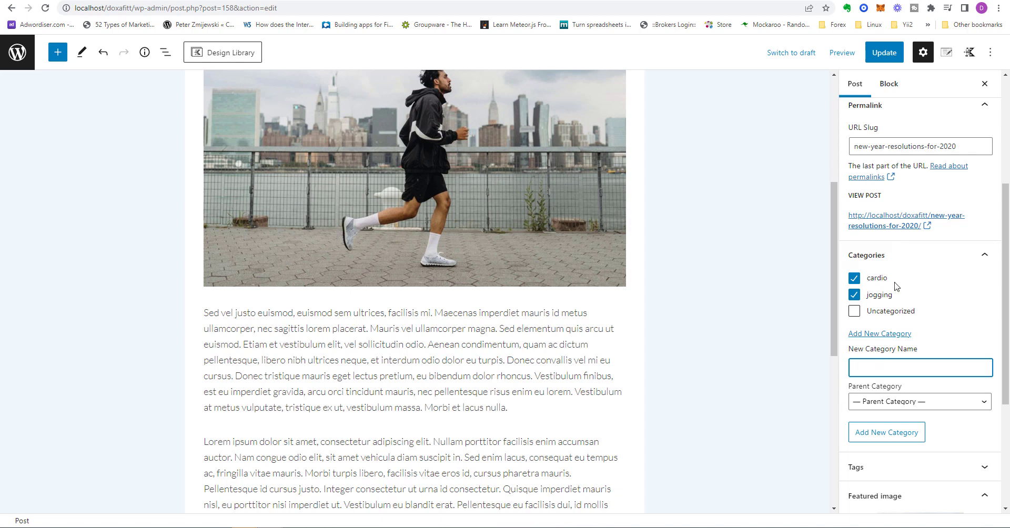
pyautogui.click(894, 257)
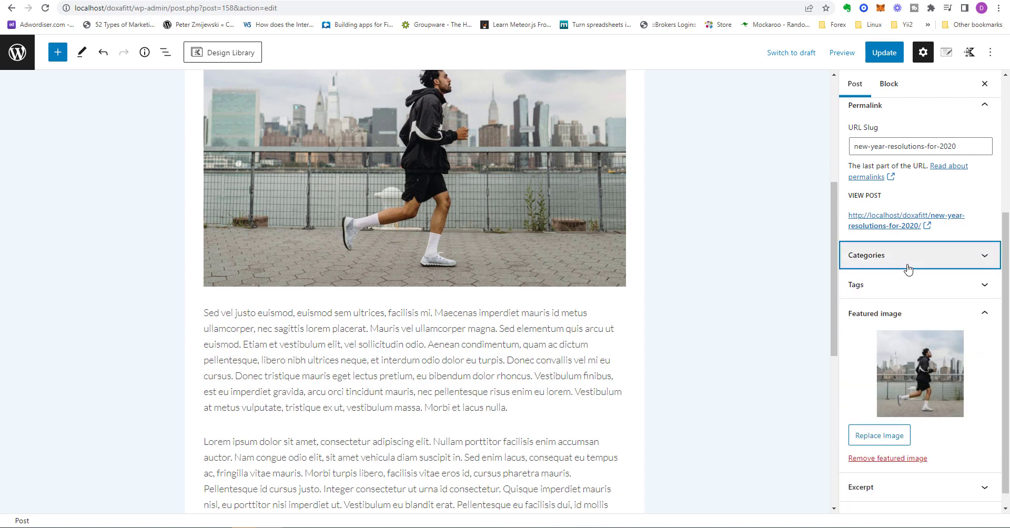
# Step: Add the tags fitness, cardio and health to the post
pyautogui.scroll(1, 910, 175)
pyautogui.click(911, 160)
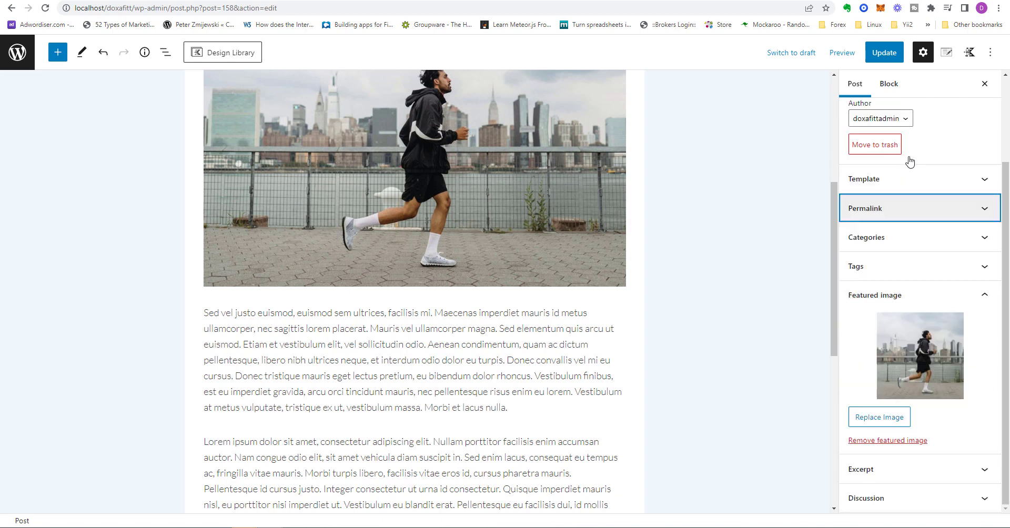
pyautogui.click(919, 268)
pyautogui.click(926, 305)
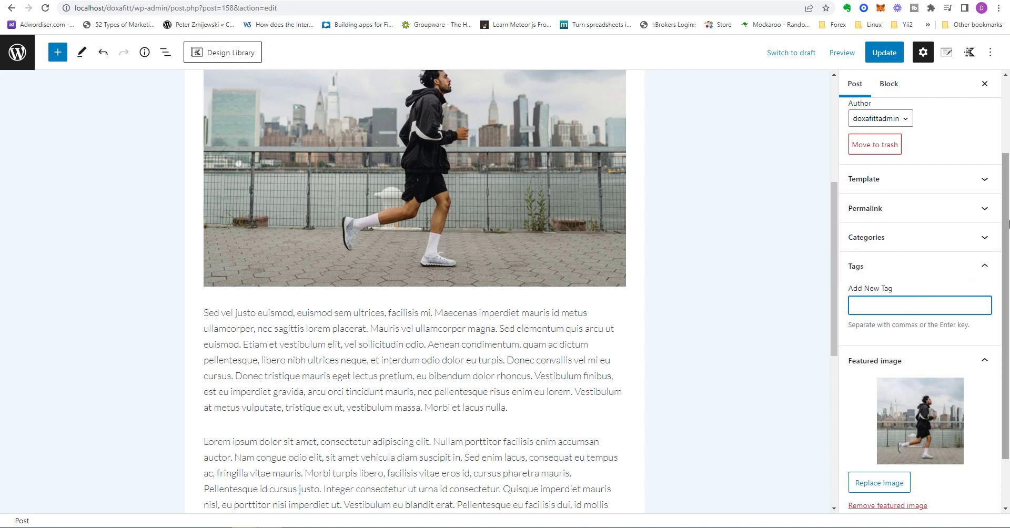
pyautogui.write('fitness')
pyautogui.press('Return')
pyautogui.write('cardio')
pyautogui.press('Return')
pyautogui.write('health')
pyautogui.press('Return')
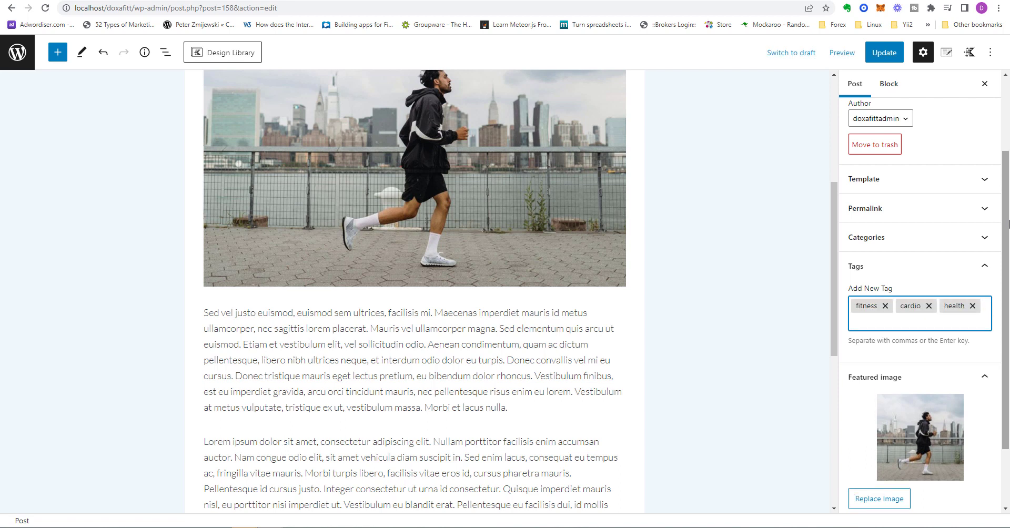
pyautogui.click(889, 267)
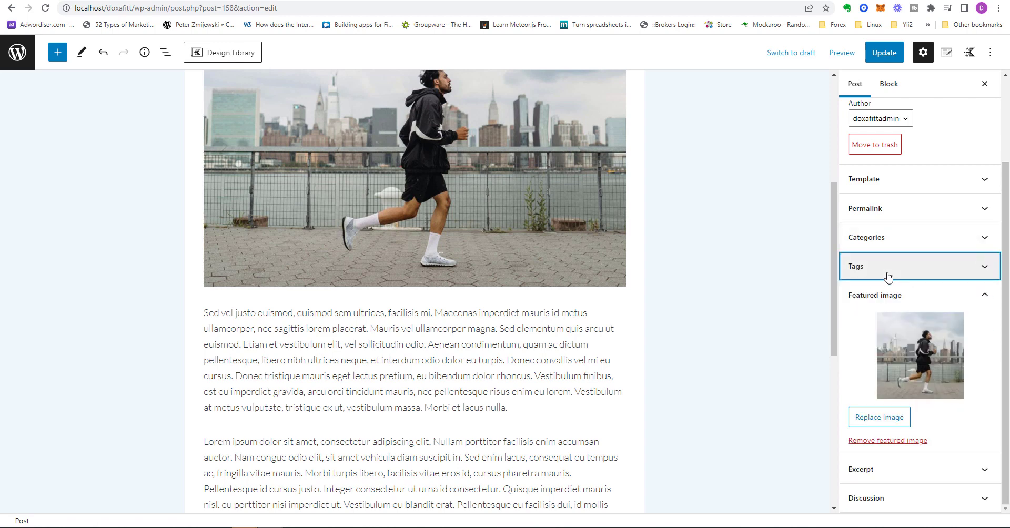
# Step: Review the post's excerpt setting, compare it with the blog listing's excerpts, and view the discussion options
pyautogui.click(888, 468)
pyautogui.scroll(-1, 943, 432)
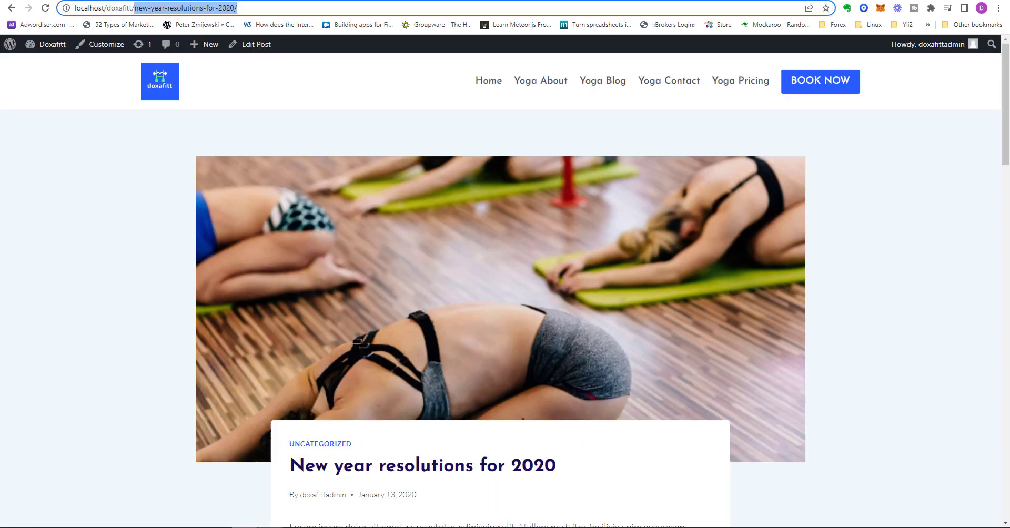
pyautogui.click(12, 9)
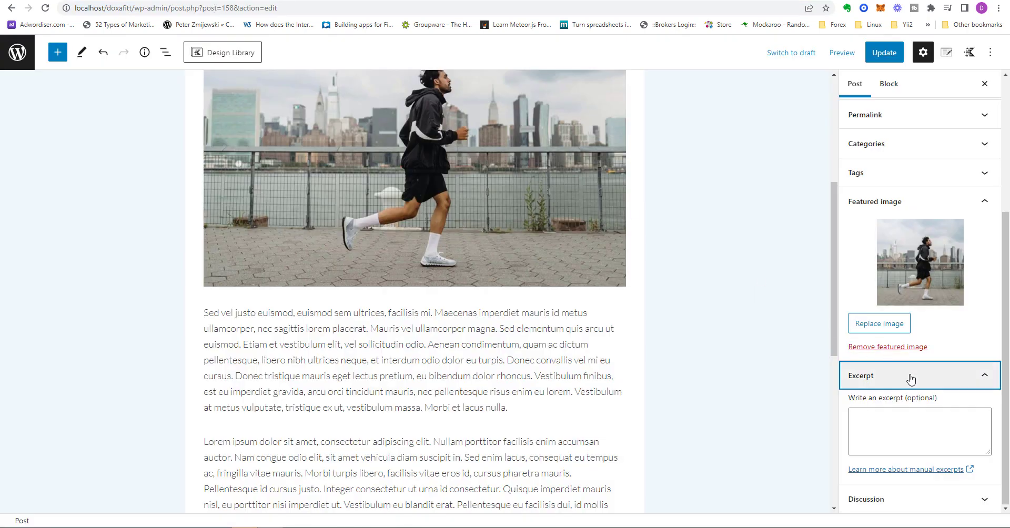
pyautogui.click(910, 377)
pyautogui.click(928, 498)
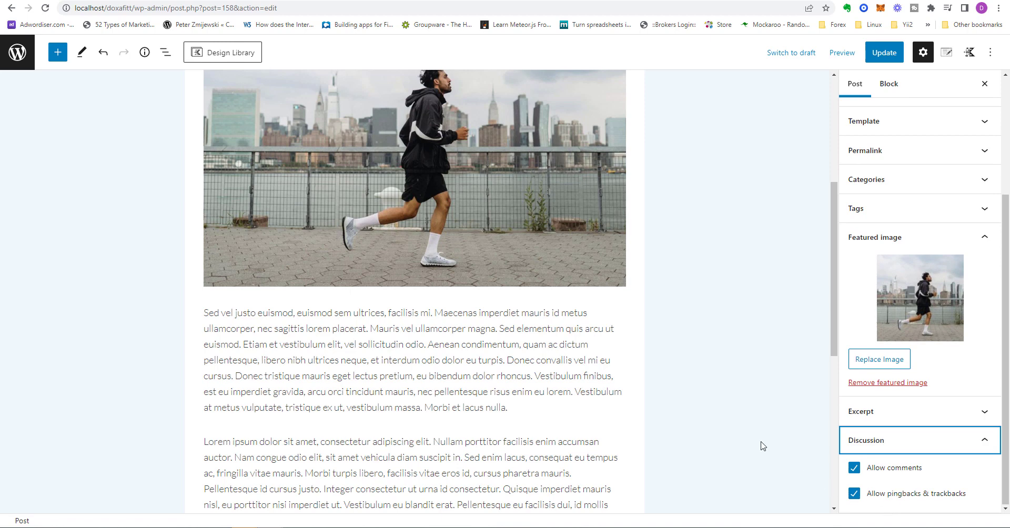
# Step: Update the post, then reload the live blog page and open the post to check its featured image and categories
pyautogui.scroll(1, 762, 446)
pyautogui.scroll(4, 763, 446)
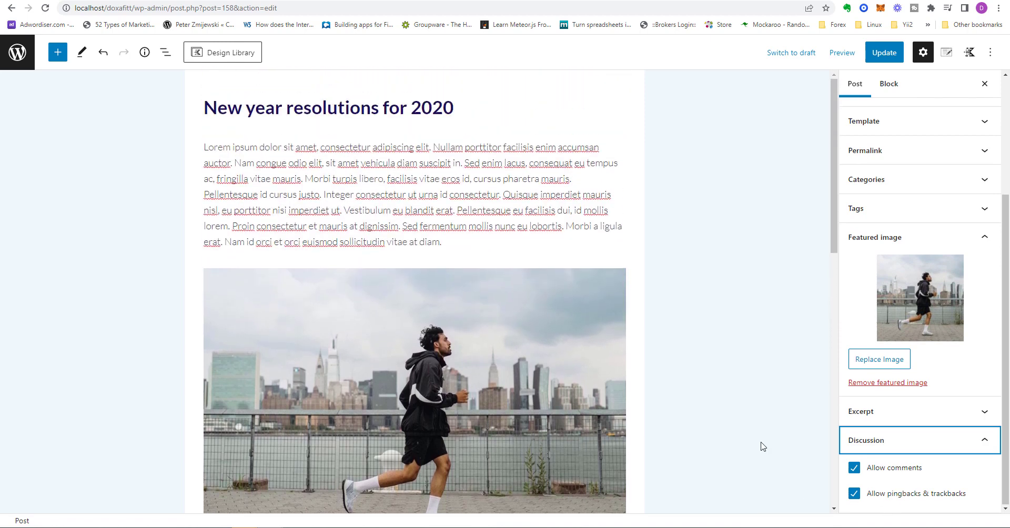
pyautogui.click(891, 55)
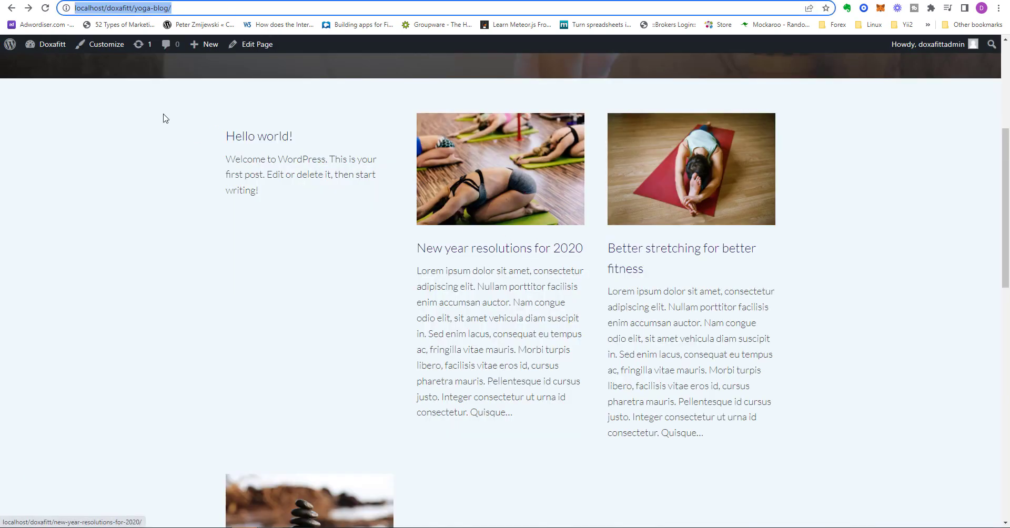
pyautogui.click(45, 9)
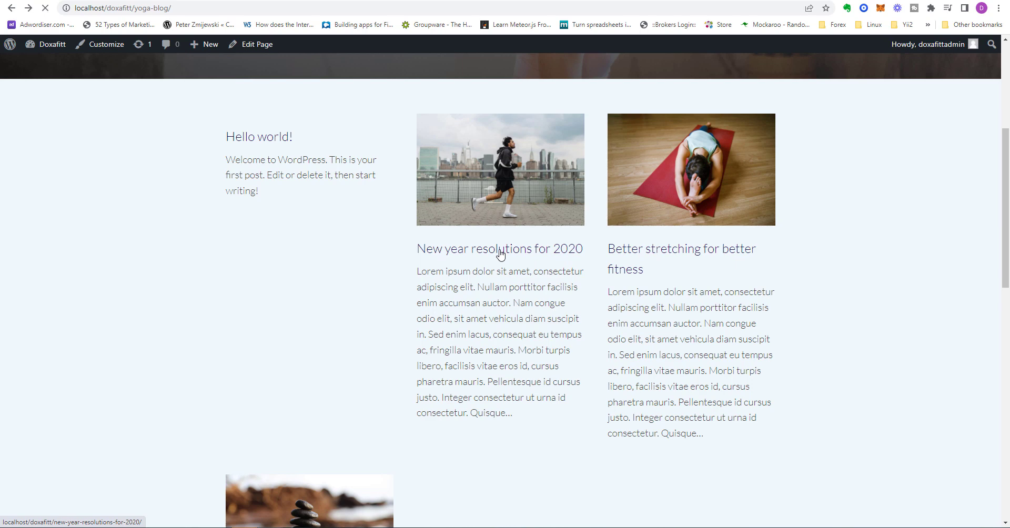
pyautogui.scroll(-7, 318, 81)
pyautogui.scroll(-4, 725, 285)
pyautogui.scroll(-2, 700, 293)
pyautogui.scroll(14, 690, 297)
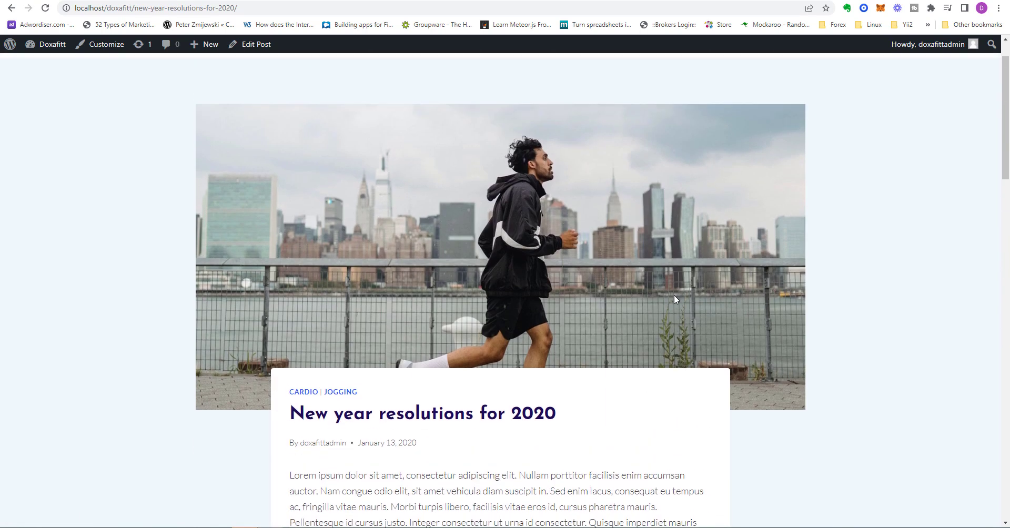
# Step: Return to the posts list and move all posts to the trash in bulk
pyautogui.hotkey('alt', 'Left')
pyautogui.click(117, 139)
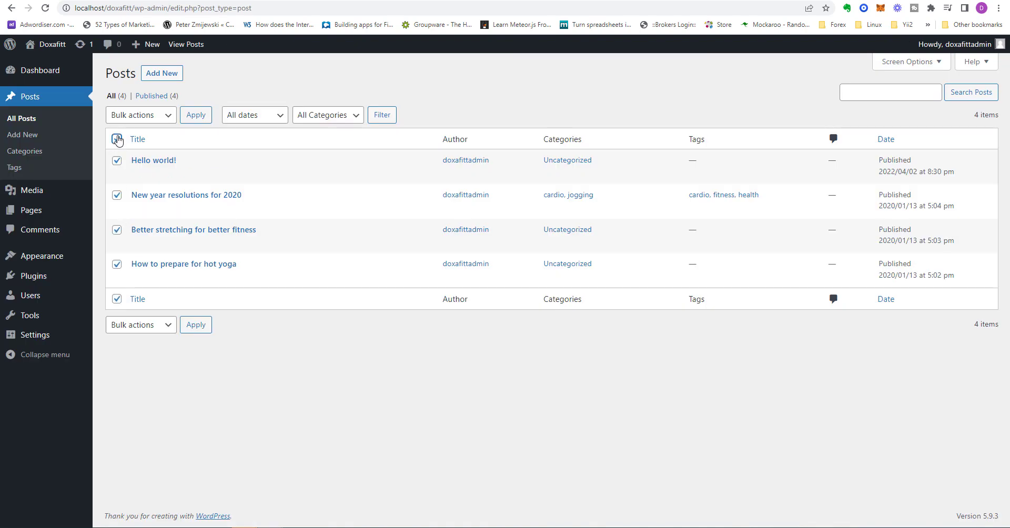
pyautogui.click(163, 116)
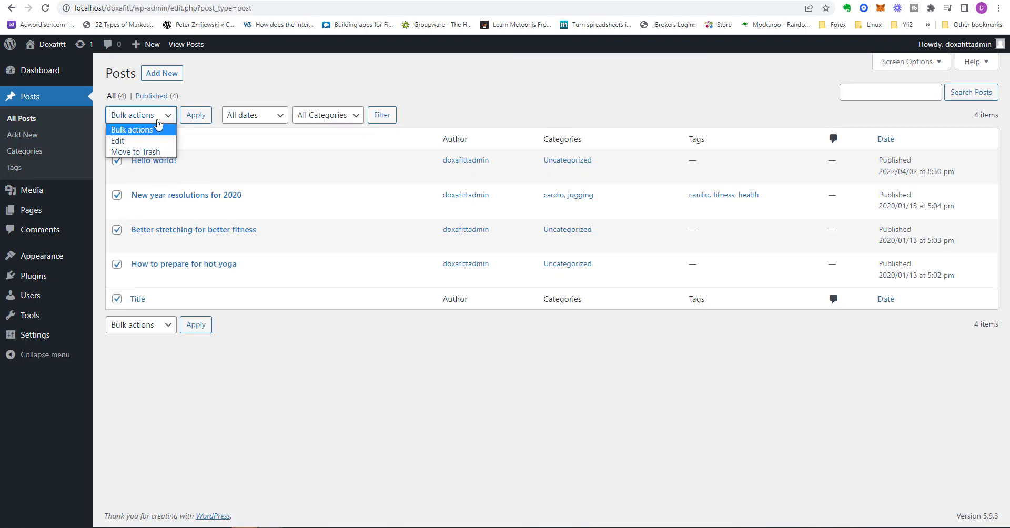
pyautogui.click(143, 153)
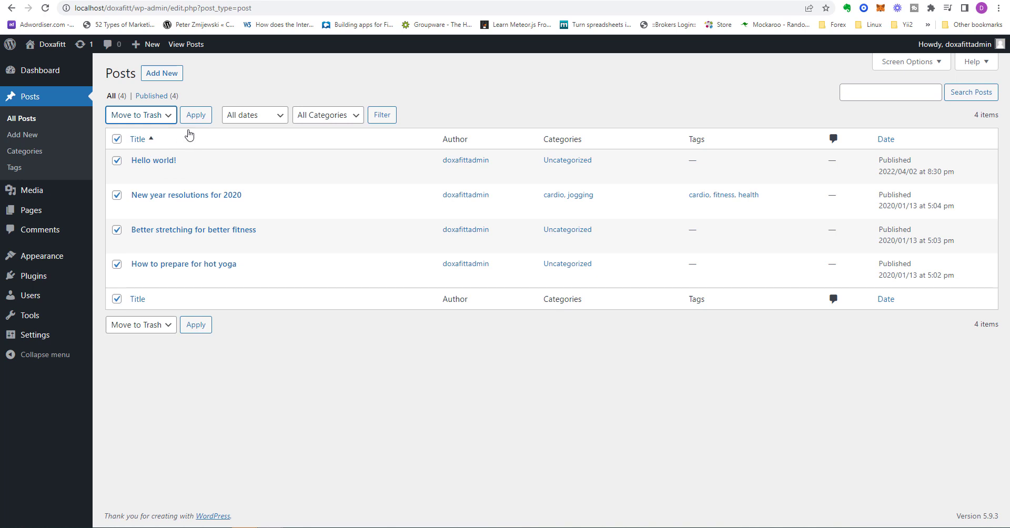
pyautogui.click(196, 114)
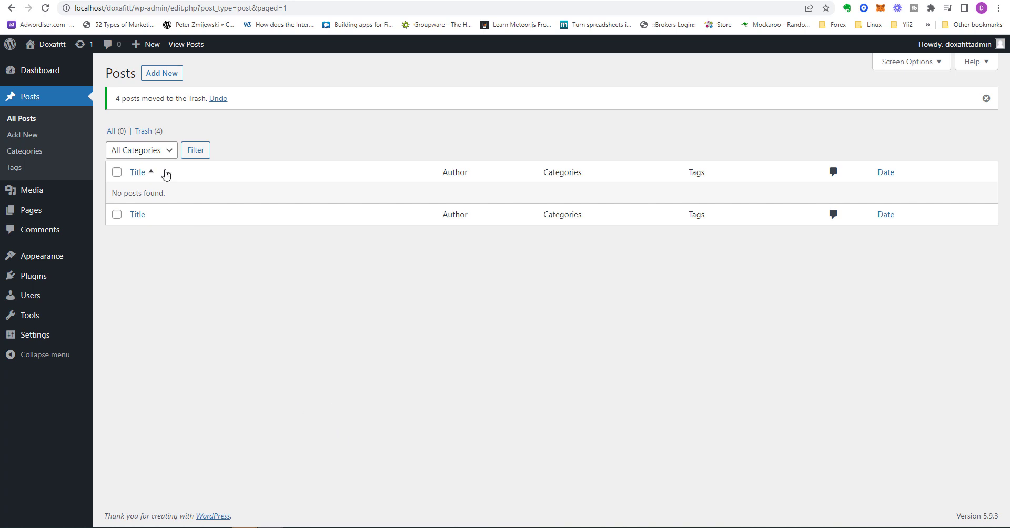
# Step: View the trashed posts, check the bulk options for restoring or permanently deleting them, and return to the list of all posts
pyautogui.click(144, 136)
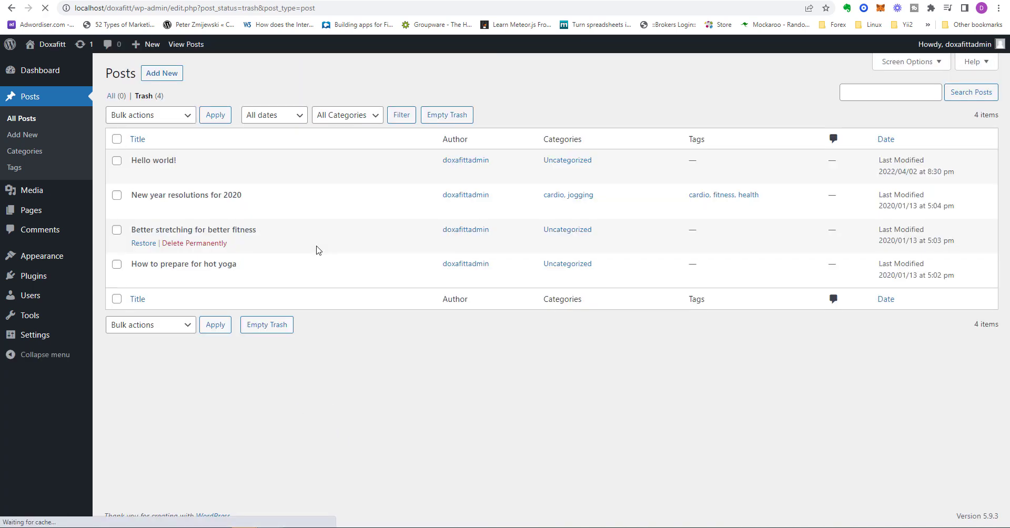
pyautogui.click(116, 139)
pyautogui.click(186, 116)
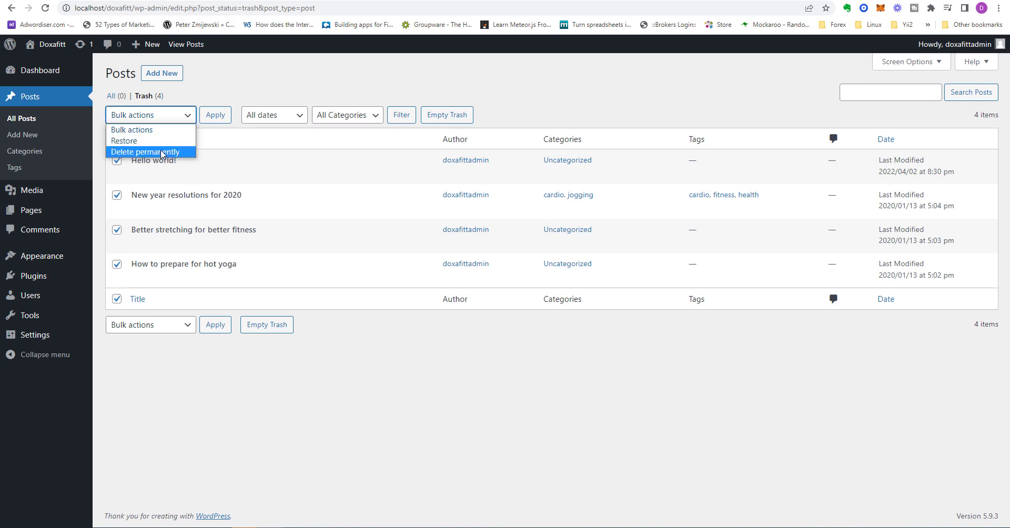
pyautogui.click(219, 96)
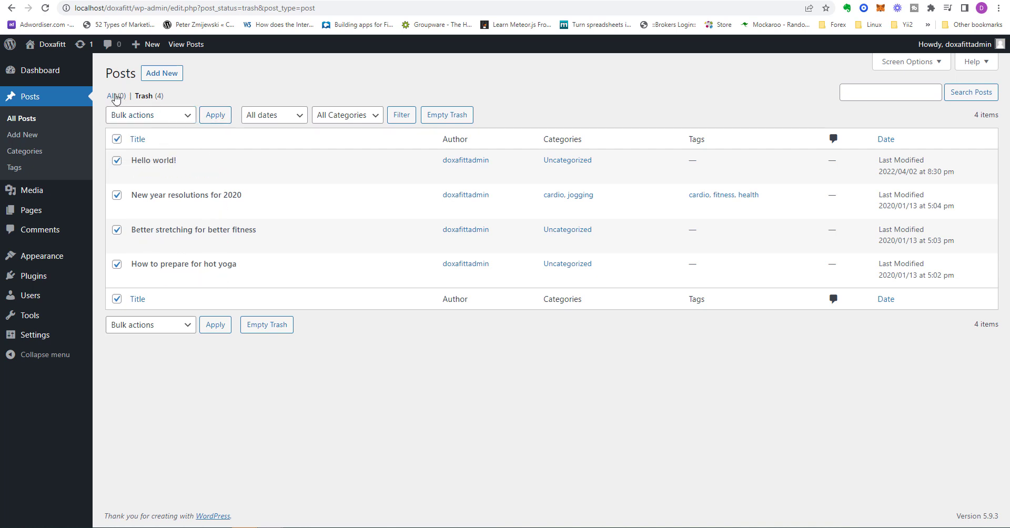
pyautogui.click(115, 98)
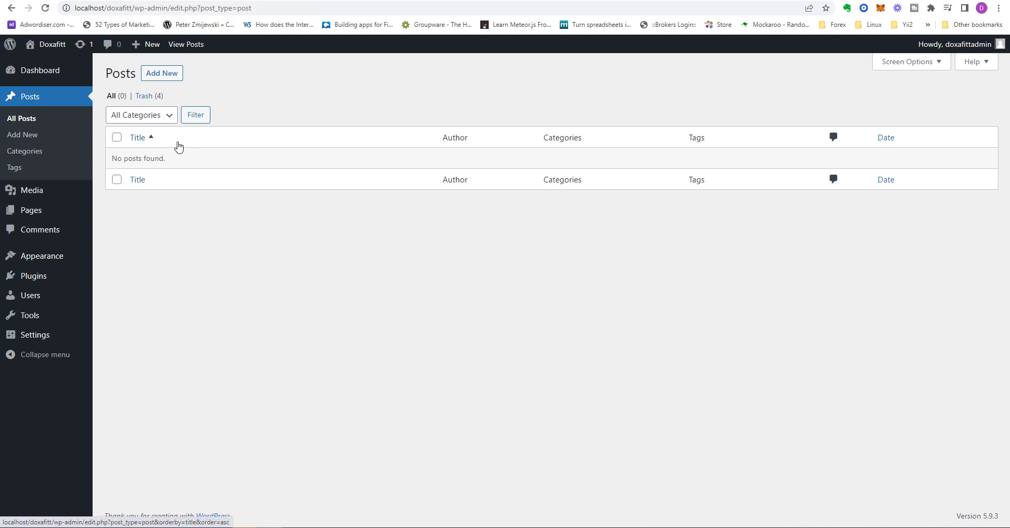
# Step: Create a new post titled "Strength Training" and begin its content with the heading "Introduction"
pyautogui.click(175, 78)
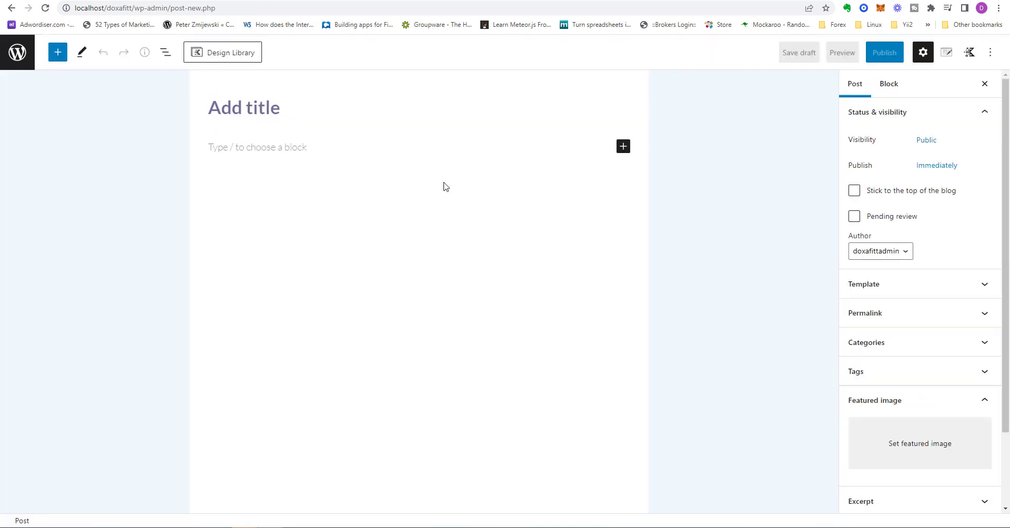
pyautogui.write('Strength Training')
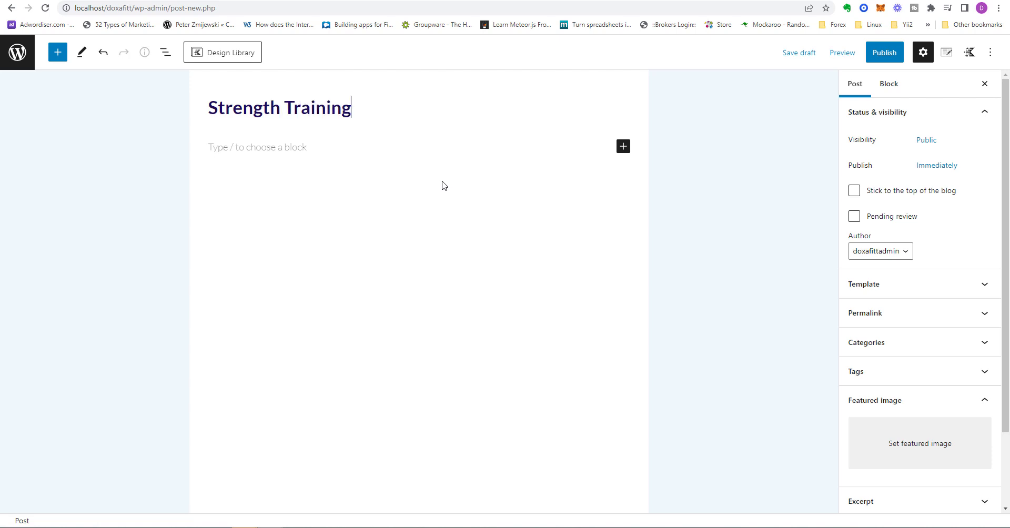
pyautogui.click(346, 154)
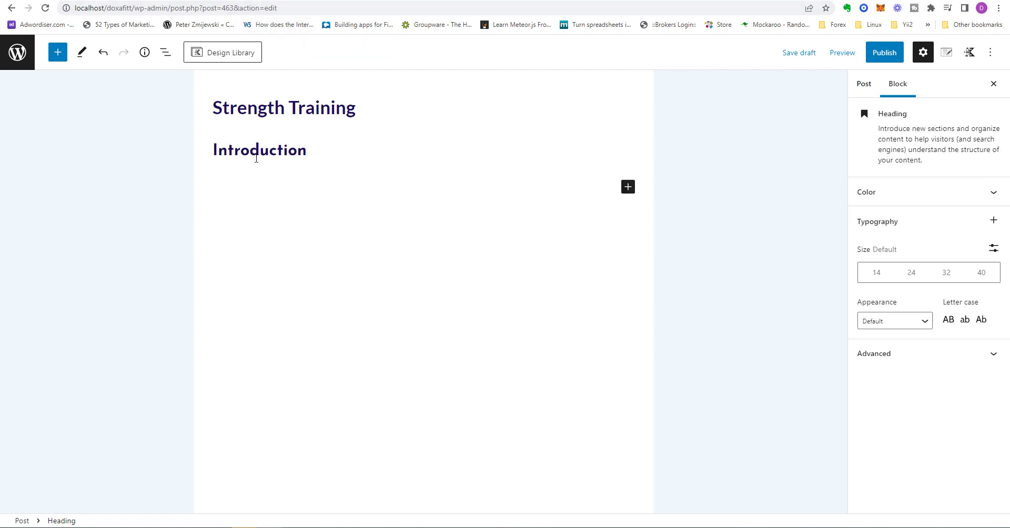
# Step: Insert another H2 heading block below the Introduction heading
pyautogui.press('Return')
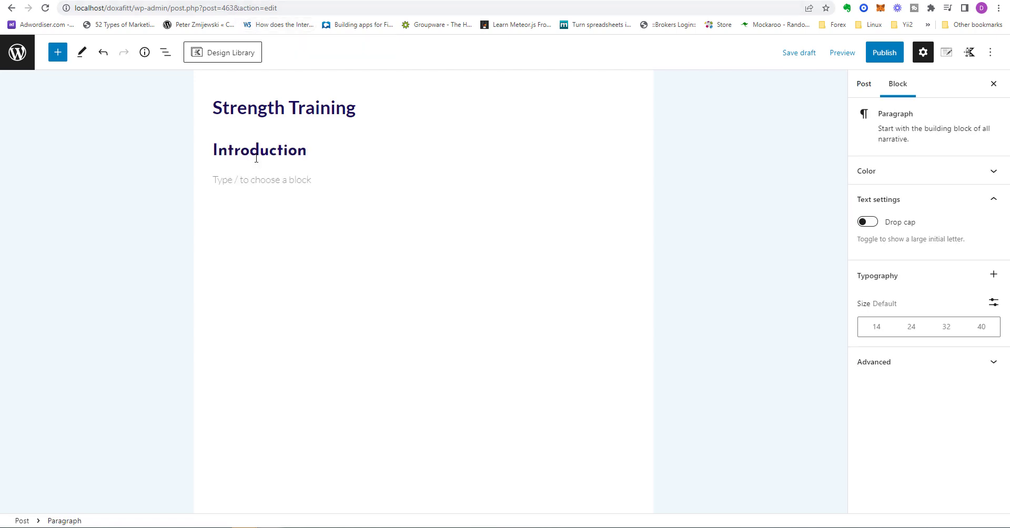
pyautogui.write('/')
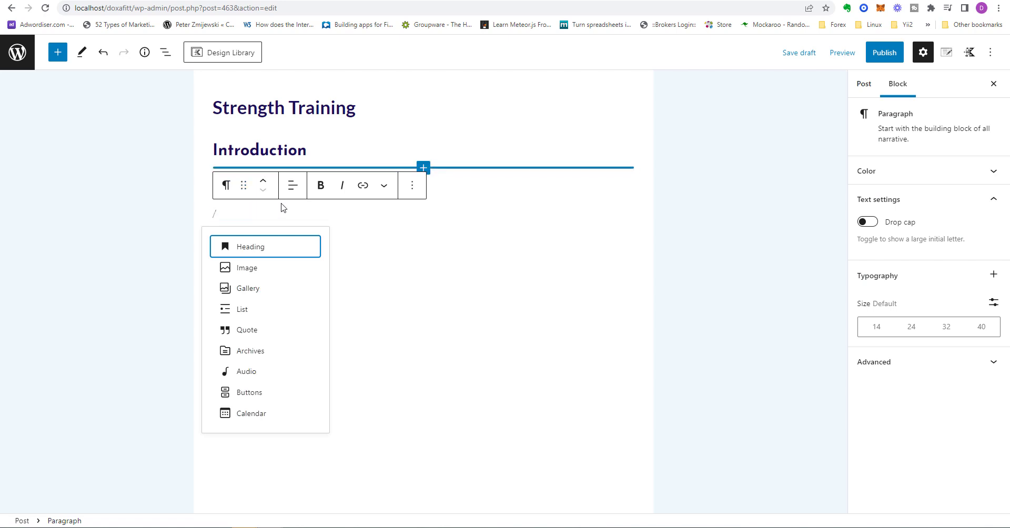
pyautogui.click(263, 251)
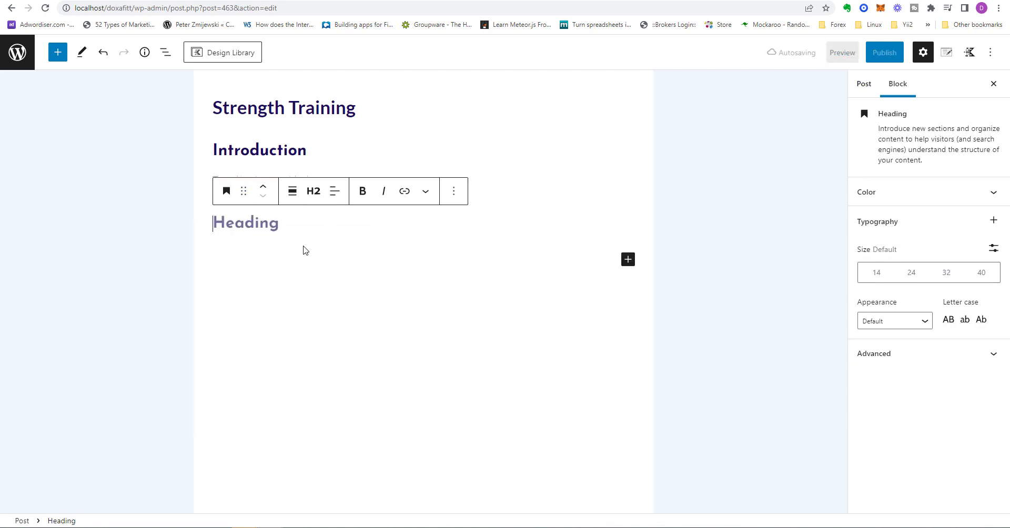
# Step: Enter "Table Of Contents" as the text of the new heading and add empty paragraphs below it
pyautogui.write('Table Of Contents')
pyautogui.press('Return')
pyautogui.press('Return')
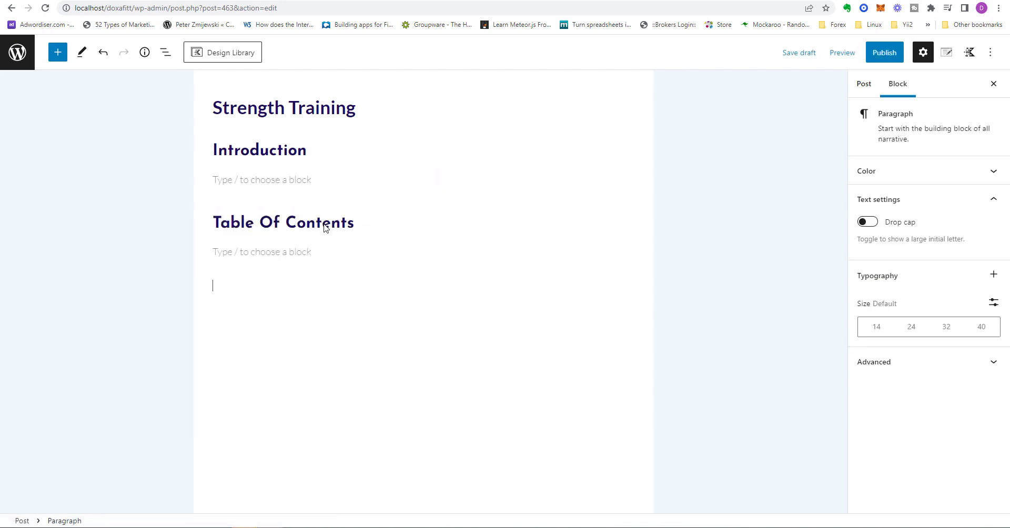
# Step: Add an H2 heading "Section 1" below the Table Of Contents heading, followed by empty paragraphs
pyautogui.write('/sec')
pyautogui.press('BackSpace')
pyautogui.press('BackSpace')
pyautogui.press('BackSpace')
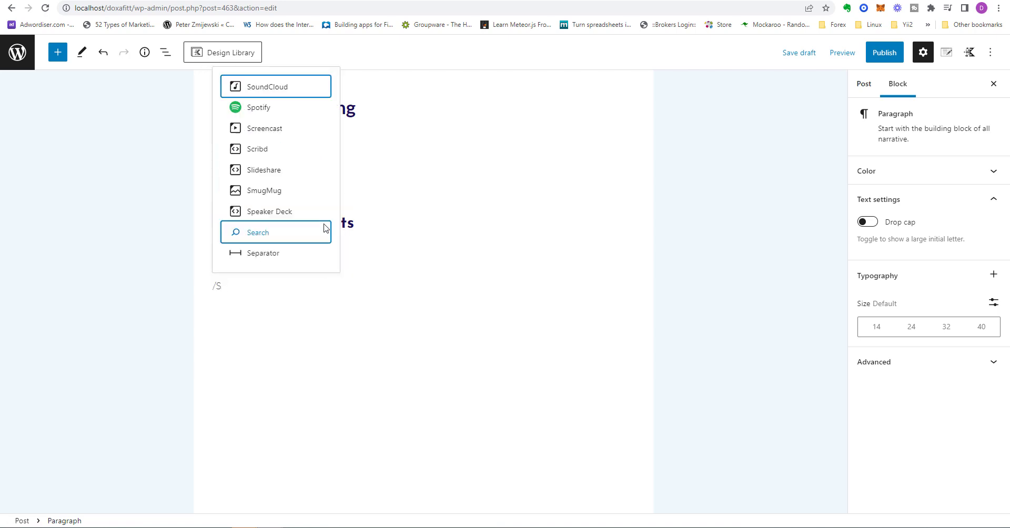
pyautogui.press('BackSpace')
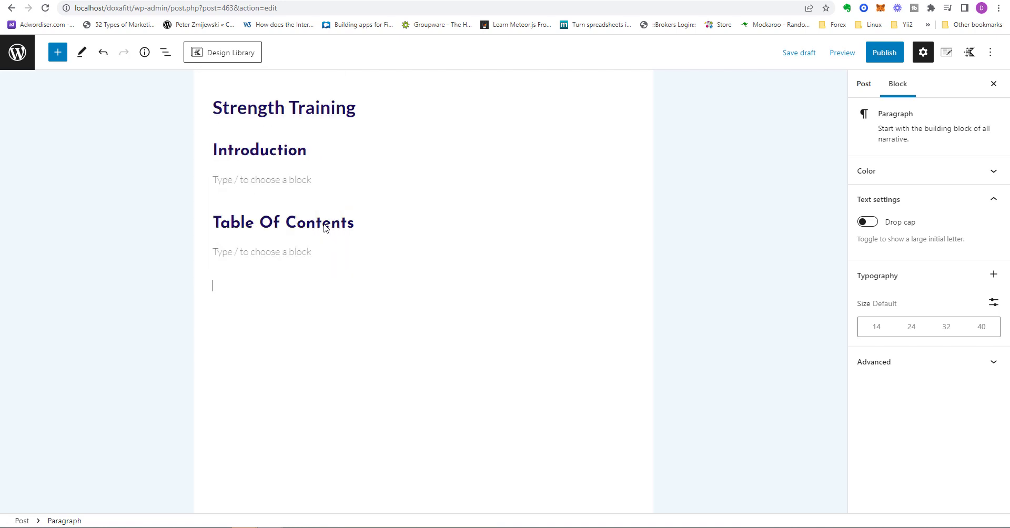
pyautogui.write('/')
pyautogui.press('Return')
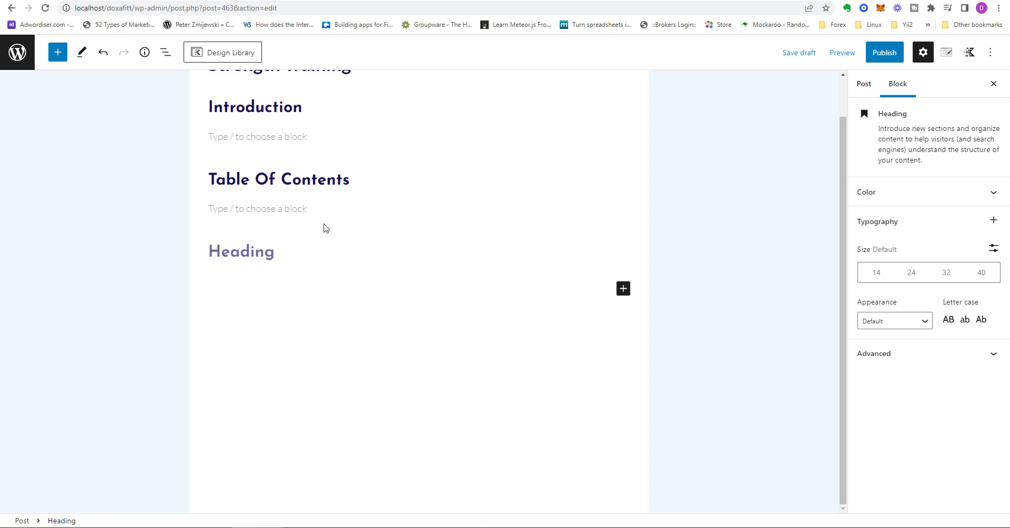
pyautogui.write('Section 1')
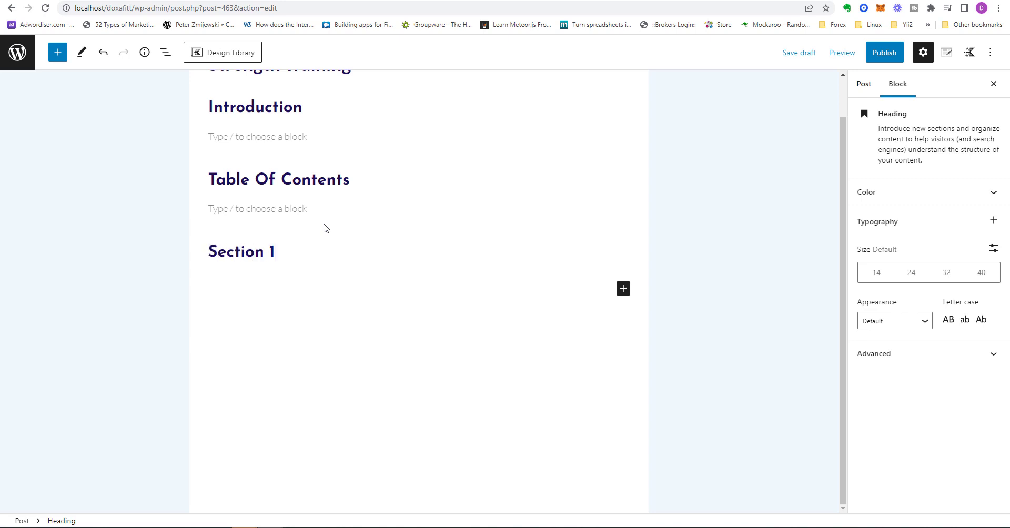
pyautogui.press('Return')
pyautogui.press('Return')
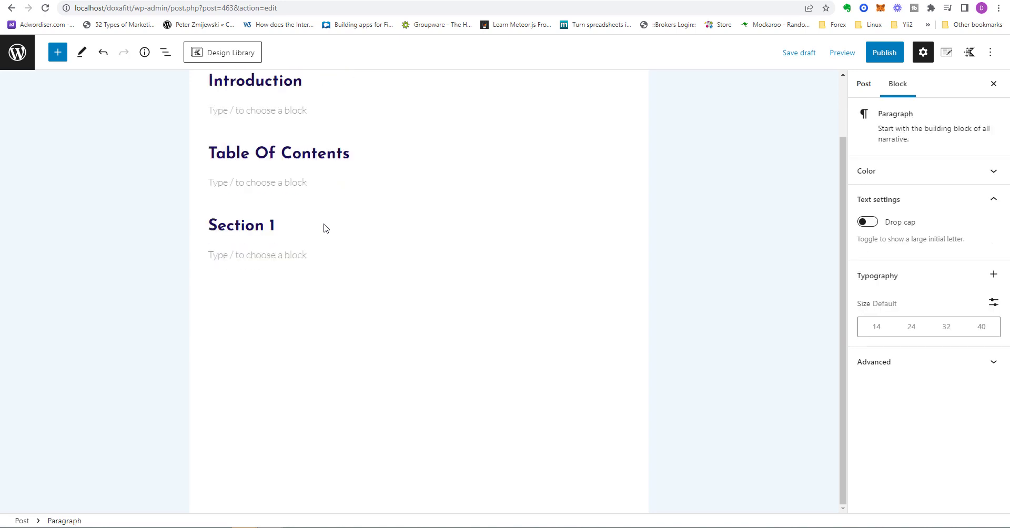
# Step: Add an H2 heading "Section 2" below Section 1, followed by empty paragraphs
pyautogui.write('/s')
pyautogui.press('BackSpace')
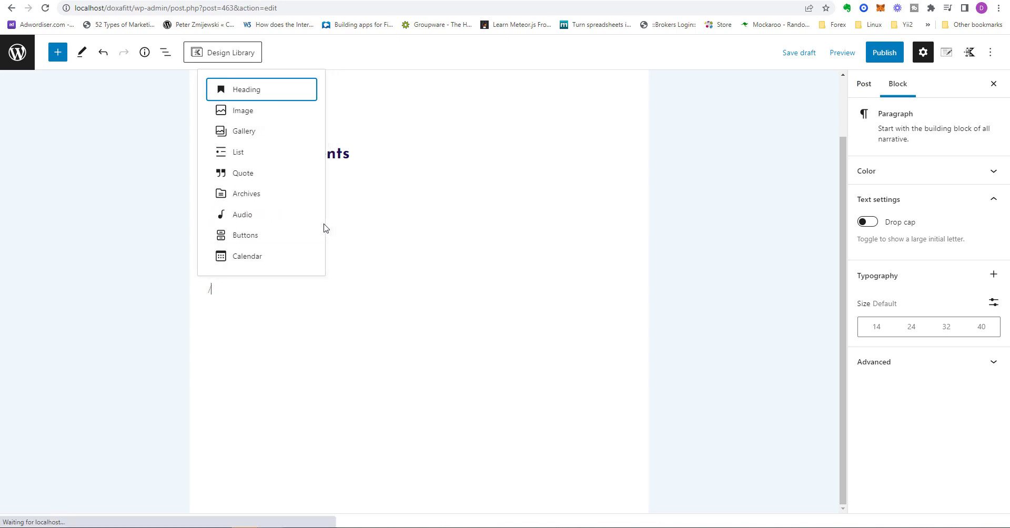
pyautogui.press('Return')
pyautogui.write('Section')
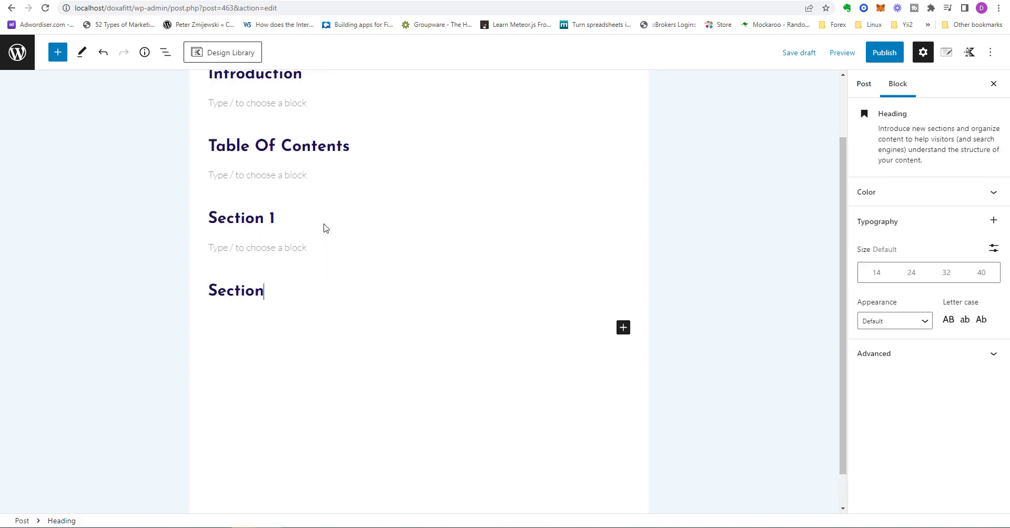
pyautogui.write(' 2')
pyautogui.press('Return')
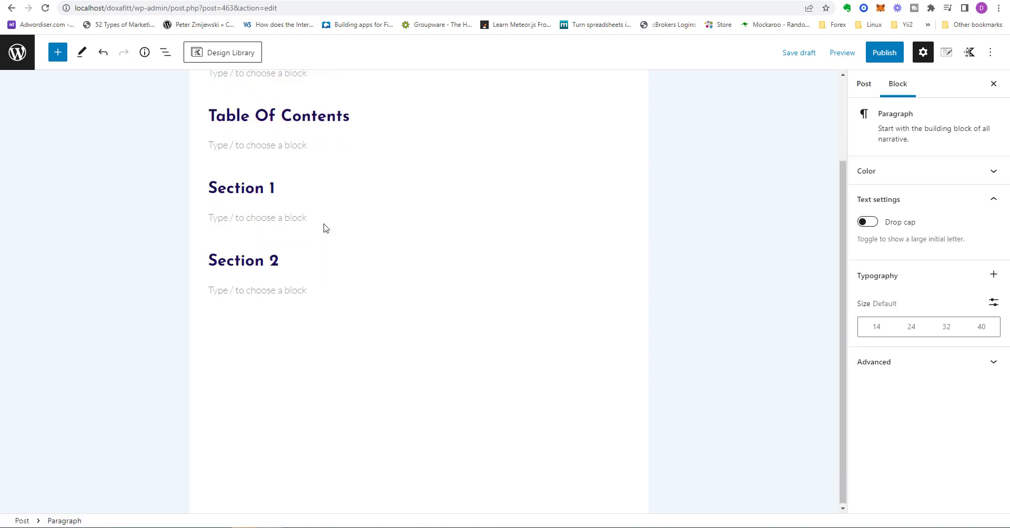
pyautogui.press('Return')
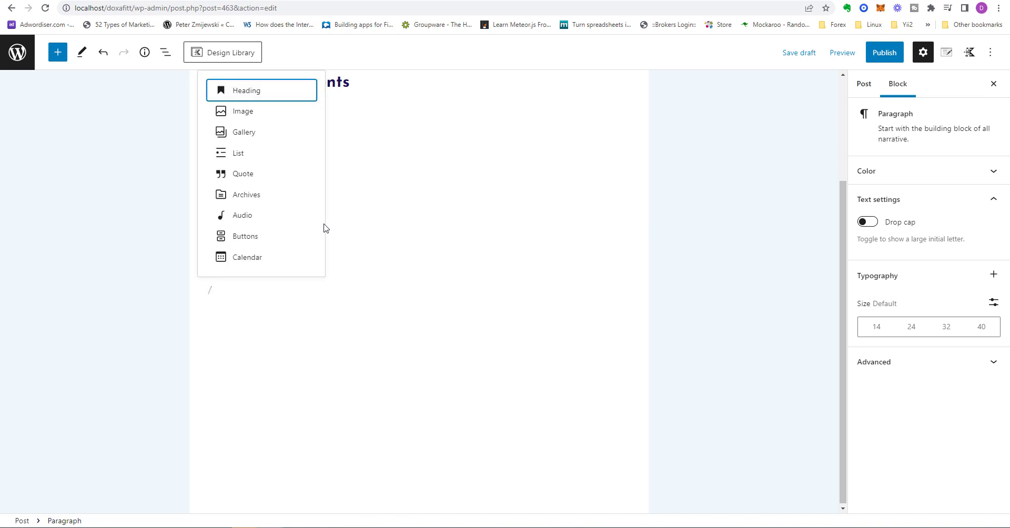
# Step: Add an H2 heading "Section 3" below Section 2, followed by an empty paragraph
pyautogui.press('Return')
pyautogui.write('Section')
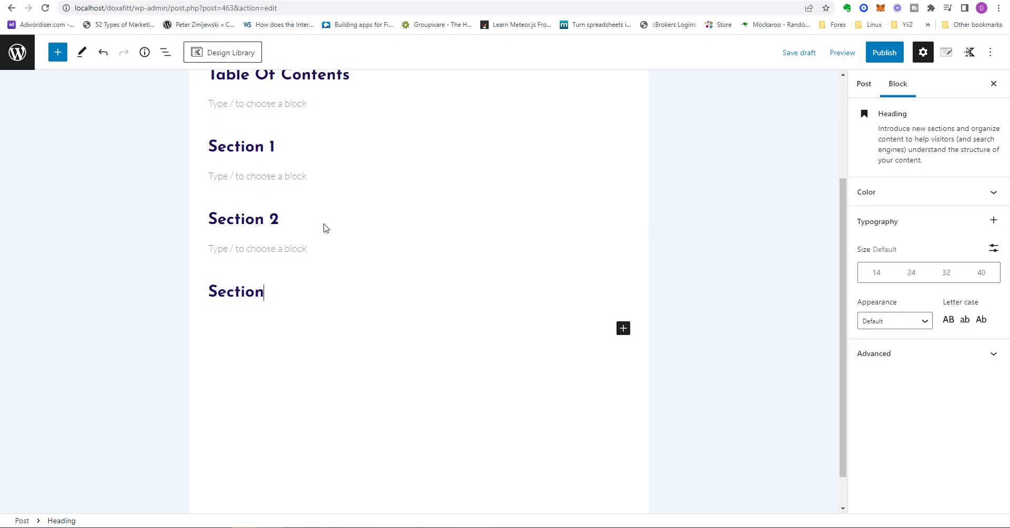
pyautogui.write(' 3')
pyautogui.press('Return')
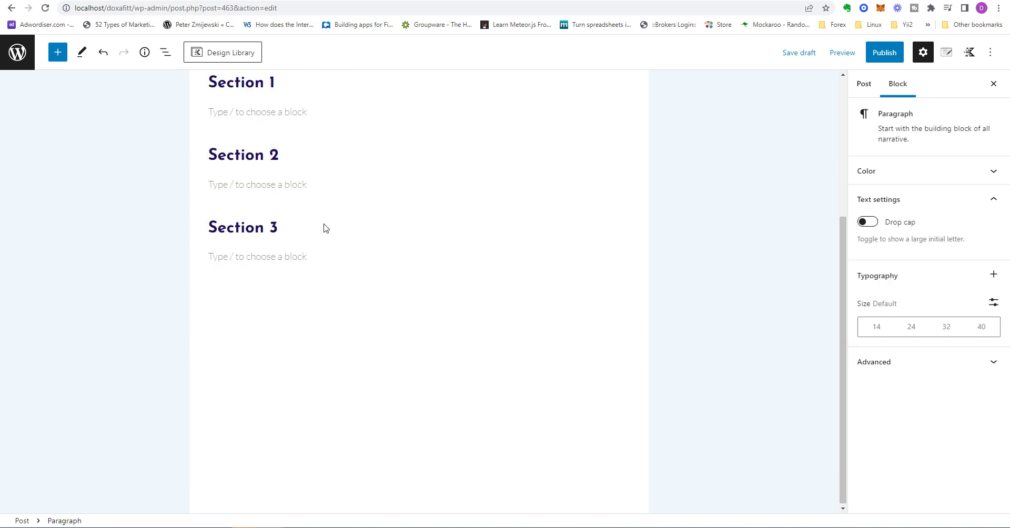
# Step: Add a closing H2 heading "Conclusion" below Section 3
pyautogui.write('/')
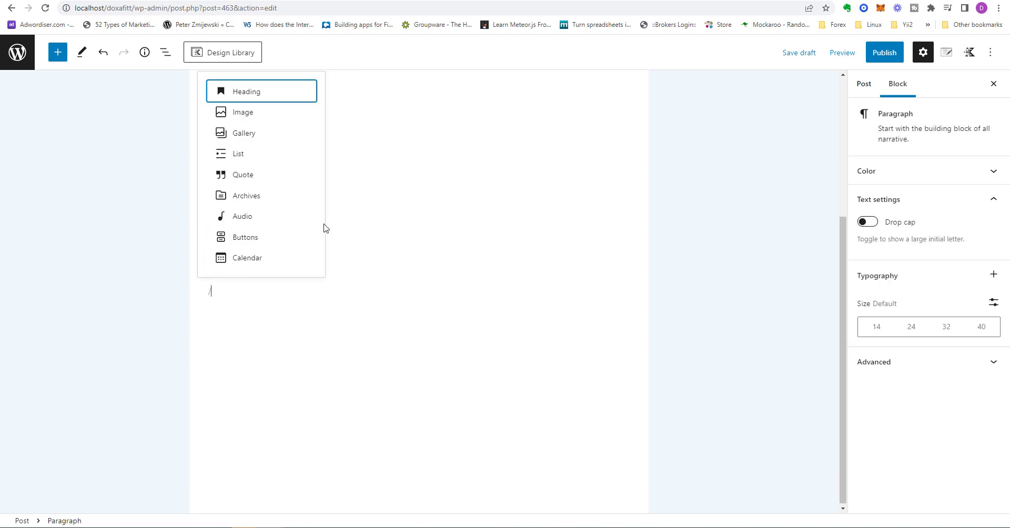
pyautogui.press('Return')
pyautogui.write('Conc')
pyautogui.write('u')
pyautogui.write('lu')
pyautogui.press('BackSpace')
pyautogui.write('i')
pyautogui.write('usion')
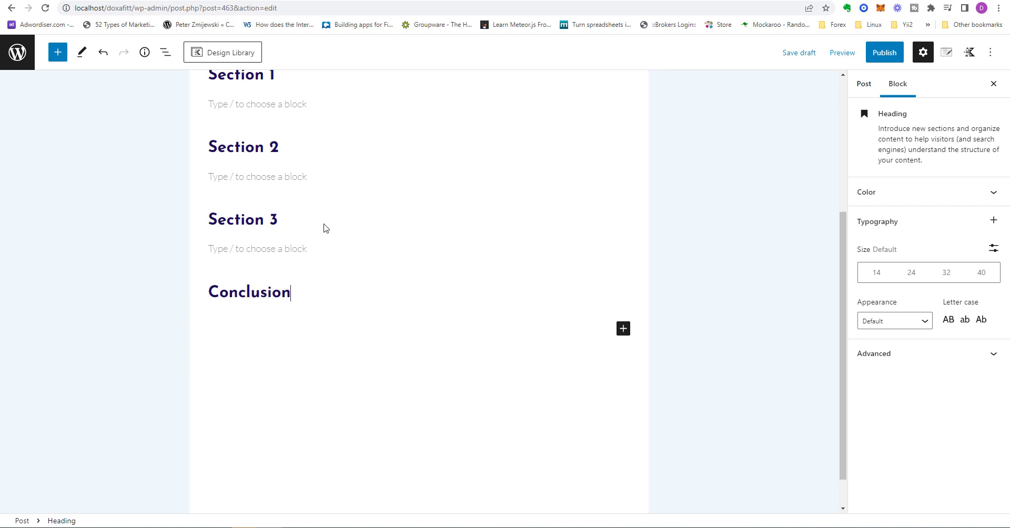
# Step: Search the web in a new browser tab for lorem ipsum placeholder text and open lipsum.com
pyautogui.scroll(3, 611, 399)
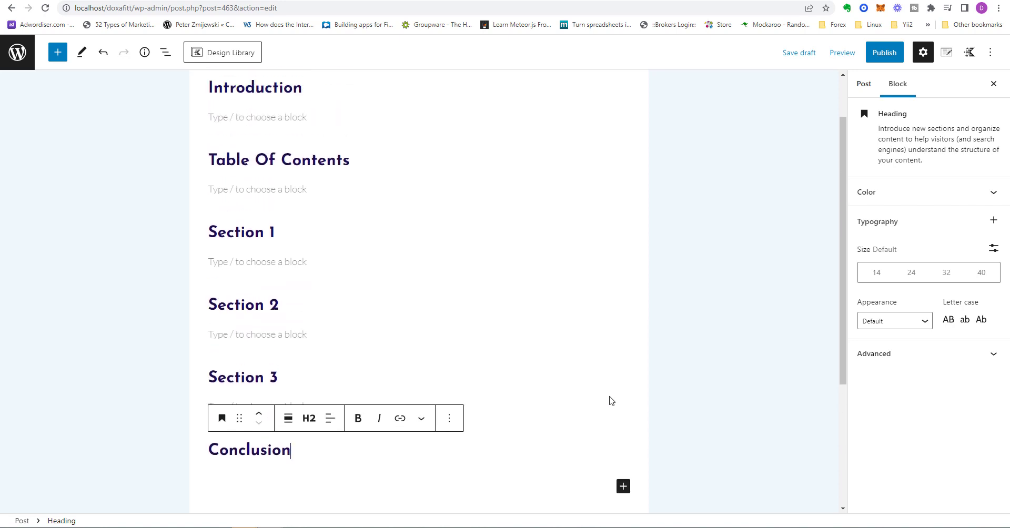
pyautogui.hotkey('ctrl', 't')
pyautogui.write('loren ip')
pyautogui.press('BackSpace')
pyautogui.write('p')
pyautogui.press('Return')
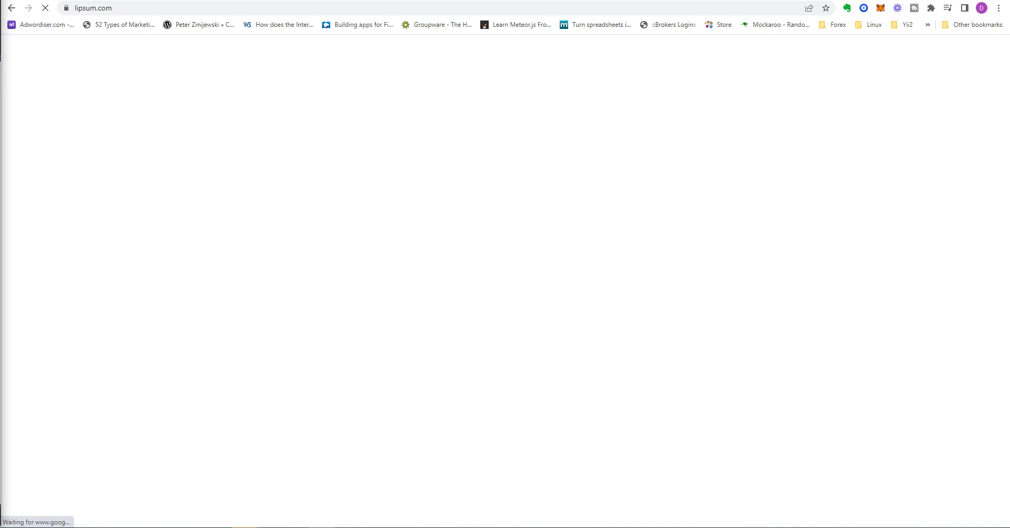
# Step: Paste the copied lorem ipsum paragraphs below the Section 2, Section 3 and Conclusion headings
pyautogui.scroll(-4, 268, 383)
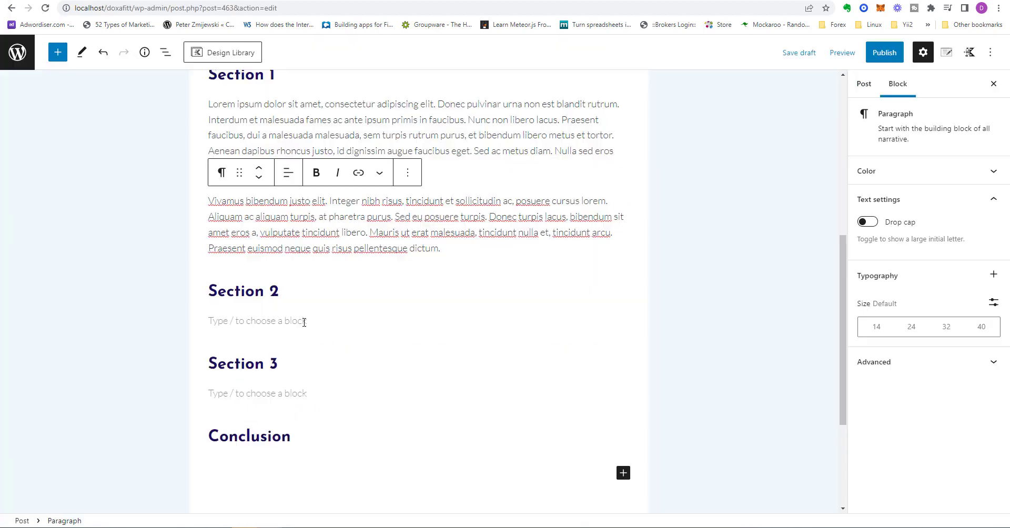
pyautogui.click(304, 321)
pyautogui.write('Lorem ipsum dolor sit amet, consectetur adipiscing elit. Donec pulvinar urna non est blandit rutrum. Interdum et malesuada fames ac ante ipsum primis in faucibus. Nunc non libero lacus. Praesent faucibus, dui a malesuada malesuada, sem turpis rutrum purus, et bibendum libero metus et tortor. Aenean dapibus rhoncus justo, id dignissim augue faucibus eget. Sed ac metus diam. Nulla sed eros erat. Vivamus bibendum justo elit. Integer nibh risus, tincidunt et sollicitudin ac, posuere cursus lorem. Aliquam ac aliquam turpis, at pharetra purus. Sed eu posuere turpis. Donec turpis lacus, bibendum sit amet eros a, vulputate tincidunt libero. Mauris ut erat malesuada, tincidunt nulla et, tincidunt arcu. Praesent euismod neque quis risus pellentesque dictum.')
pyautogui.scroll(-4, 306, 330)
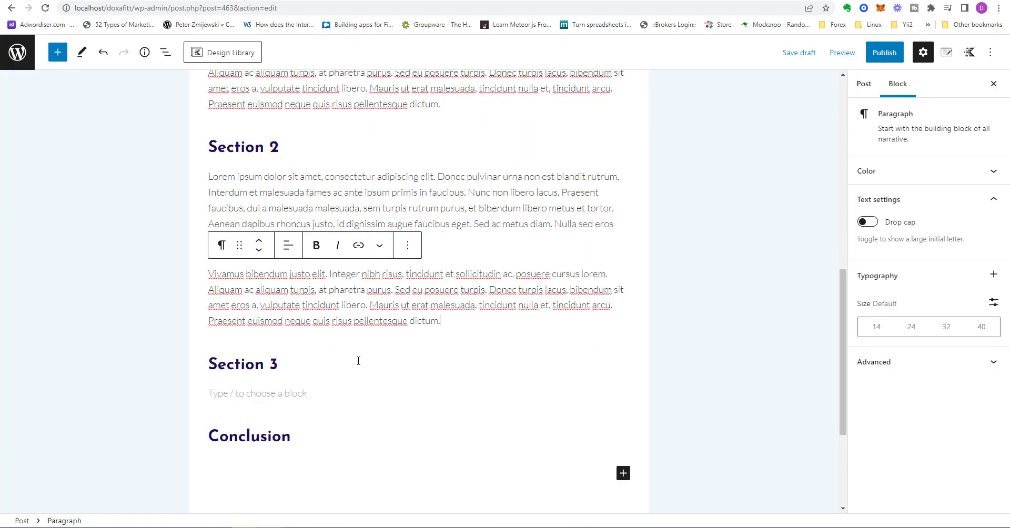
pyautogui.click(307, 343)
pyautogui.hotkey('ctrl', 'v')
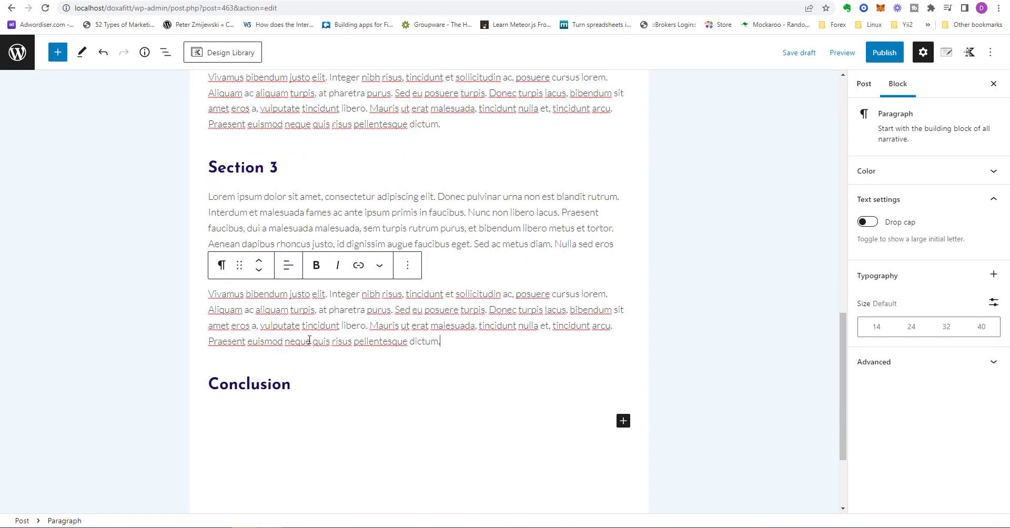
pyautogui.scroll(-2, 352, 353)
pyautogui.click(288, 309)
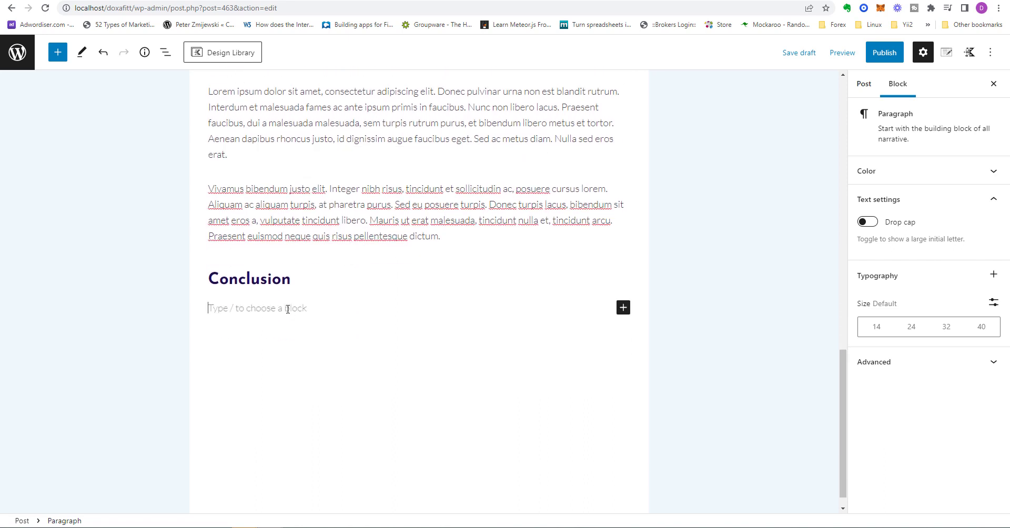
pyautogui.write('Lorem ipsum dolor sit amet, consectetur adipiscing elit. Donec pulvinar urna non est blandit rutrum. Interdum et malesuada fames ac ante ipsum primis in faucibus. Nunc non libero lacus. Praesent faucibus, dui a malesuada malesuada, sem turpis rutrum purus, et bibendum libero metus et tortor. Aenean dapibus rhoncus justo, id dignissim augue faucibus eget. Sed ac metus diam. Nulla sed eros erat. Vivamus bibendum justo elit. Integer nibh risus, tincidunt et sollicitudin ac, posuere cursus lorem. Aliquam ac aliquam turpis, at pharetra purus. Sed eu posuere turpis. Donec turpis lacus, bibendum sit amet eros a, vulputate tincidunt libero. Mauris ut erat malesuada, tincidunt nulla et, tincidunt arcu. Praesent euismod neque quis risus pellentesque dictum.')
# Step: Preview the post in a new tab and look over its title, headings and section text
pyautogui.scroll(4, 426, 404)
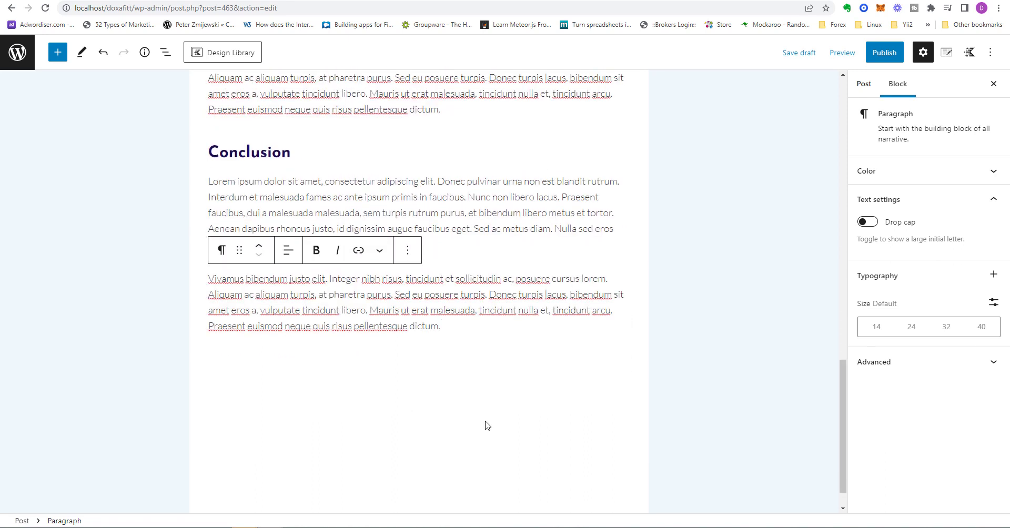
pyautogui.scroll(12, 482, 421)
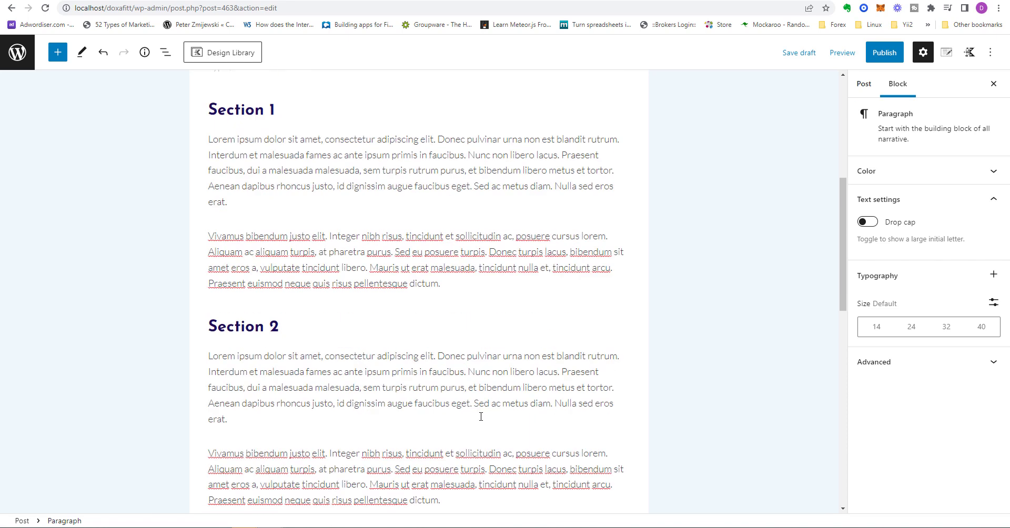
pyautogui.scroll(3, 479, 417)
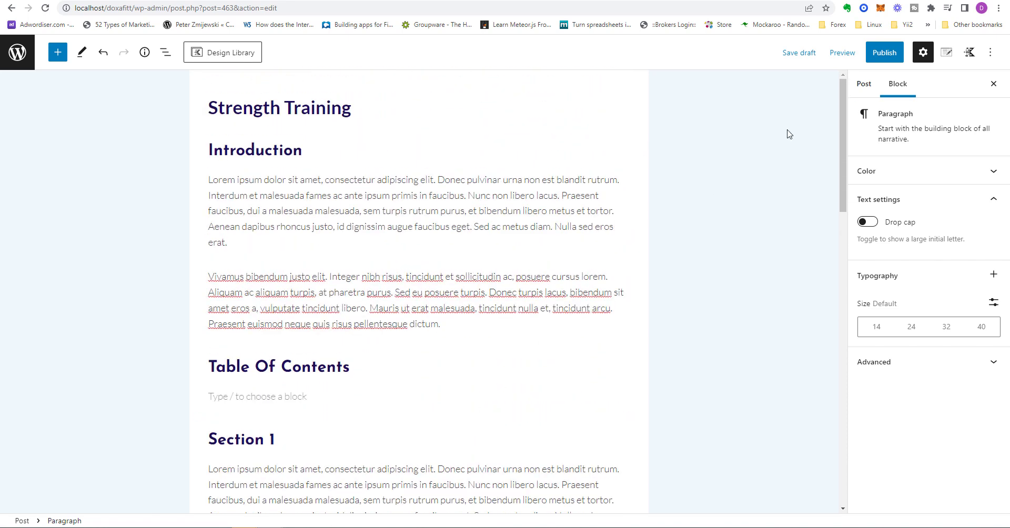
pyautogui.click(841, 54)
pyautogui.click(769, 156)
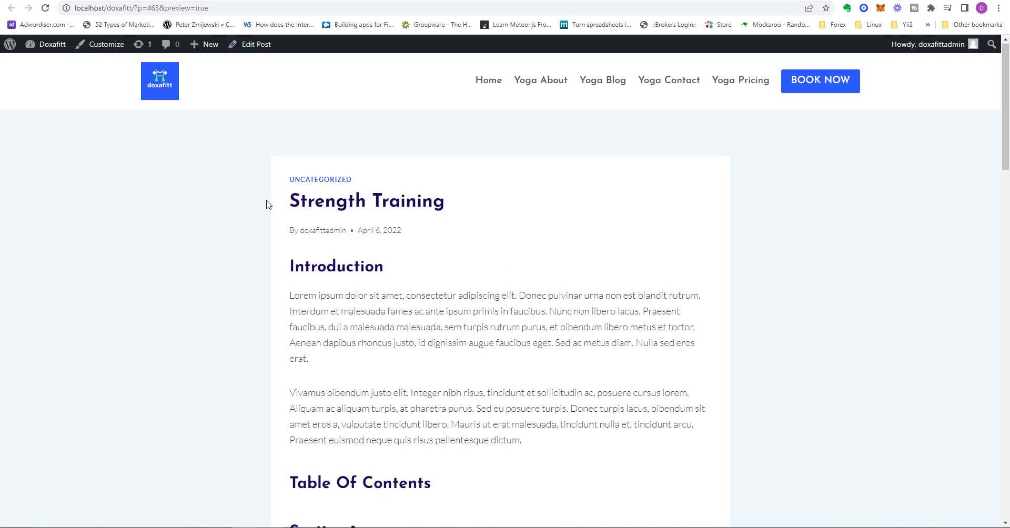
pyautogui.scroll(-3, 268, 204)
pyautogui.scroll(-2, 266, 203)
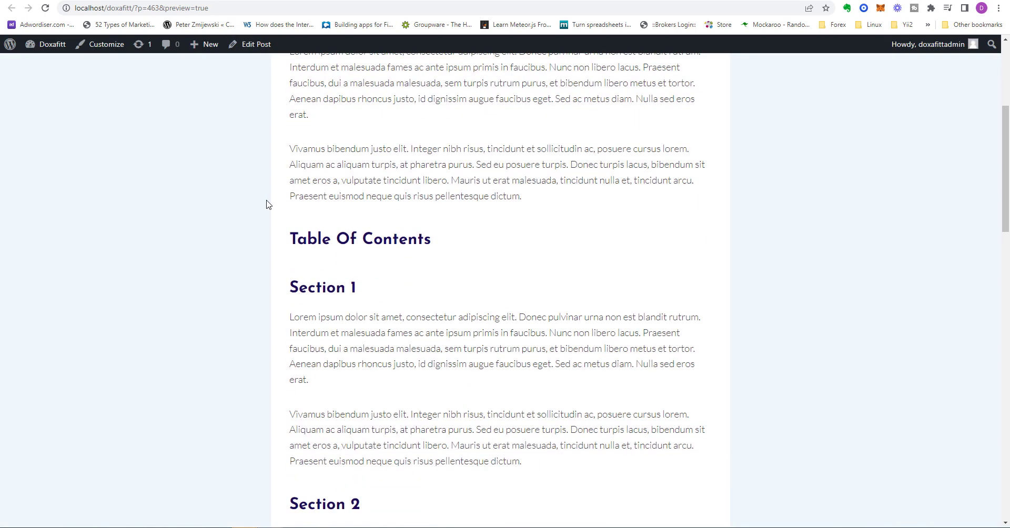
pyautogui.scroll(-4, 384, 253)
pyautogui.scroll(-2, 384, 282)
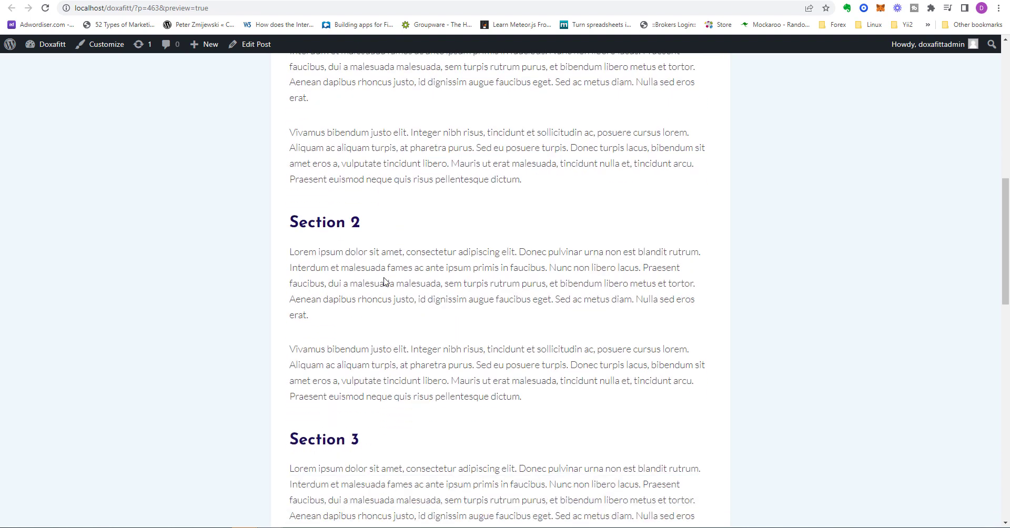
pyautogui.scroll(5, 384, 279)
pyautogui.scroll(6, 385, 280)
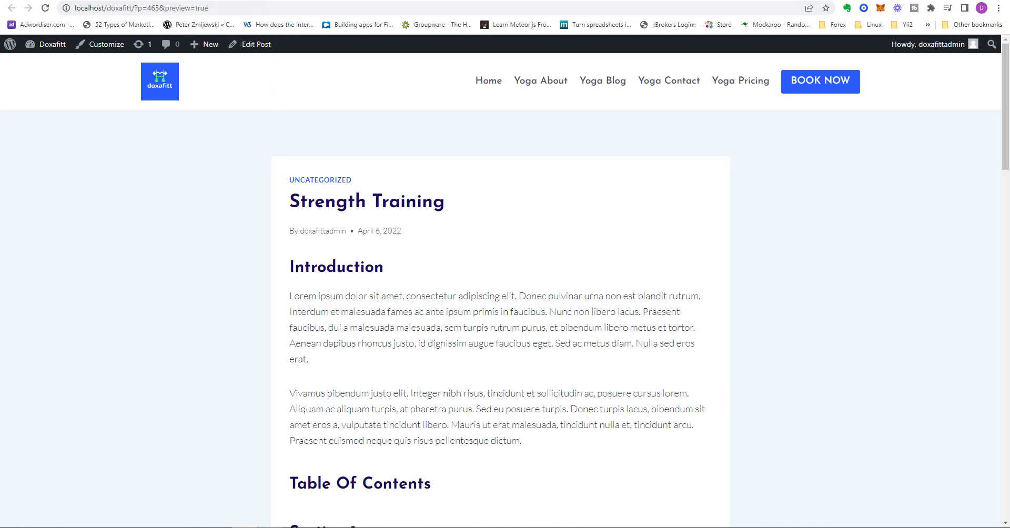
# Step: Return to the post editor and switch the second Introduction paragraph from HTML back to visual editing
pyautogui.click(138, 1)
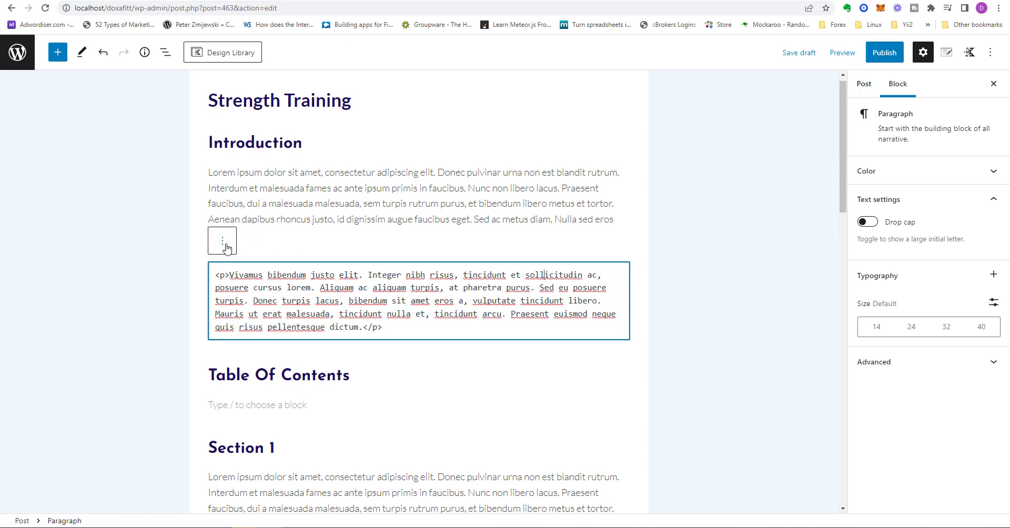
pyautogui.click(223, 241)
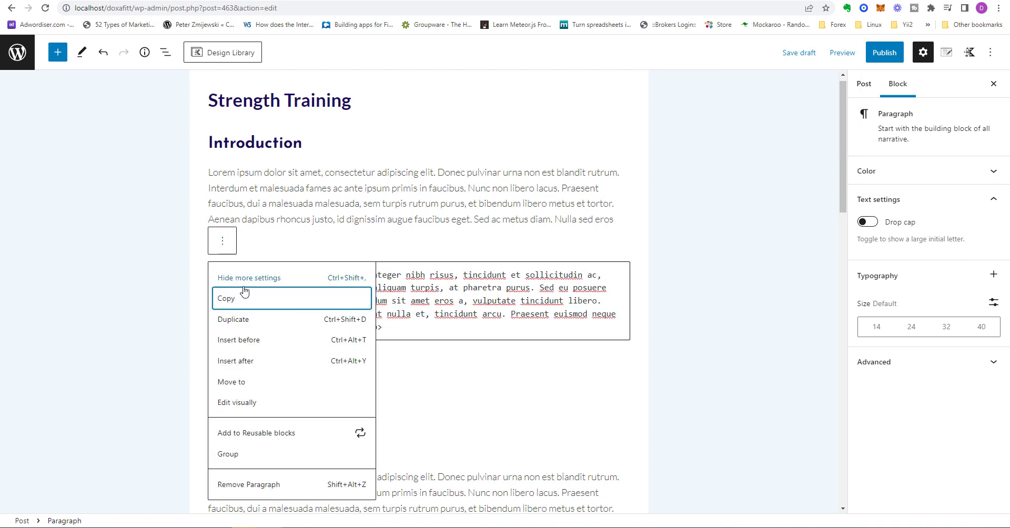
pyautogui.click(253, 404)
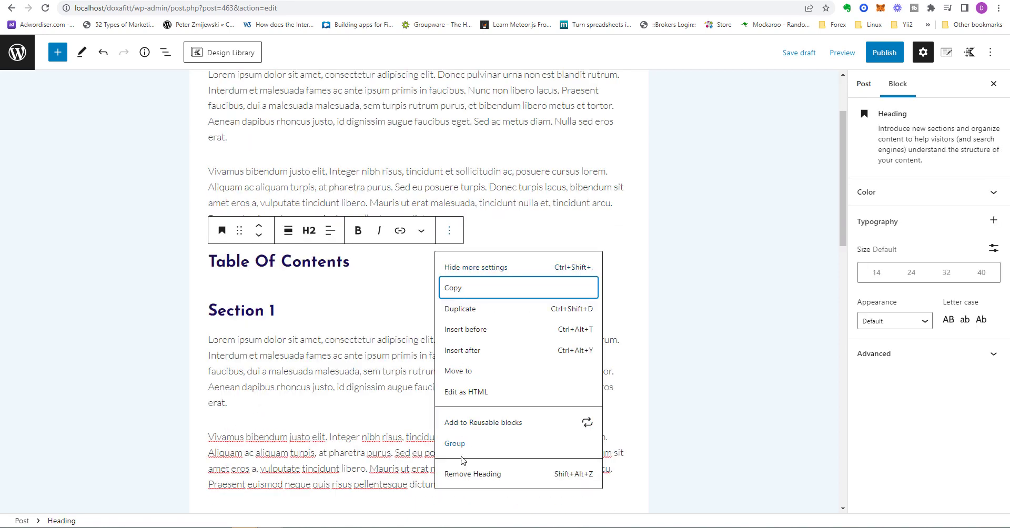
# Step: Remove the "Table Of Contents" heading and insert a Kadence Table of Contents block between the Introduction text and Section 1
pyautogui.click(460, 474)
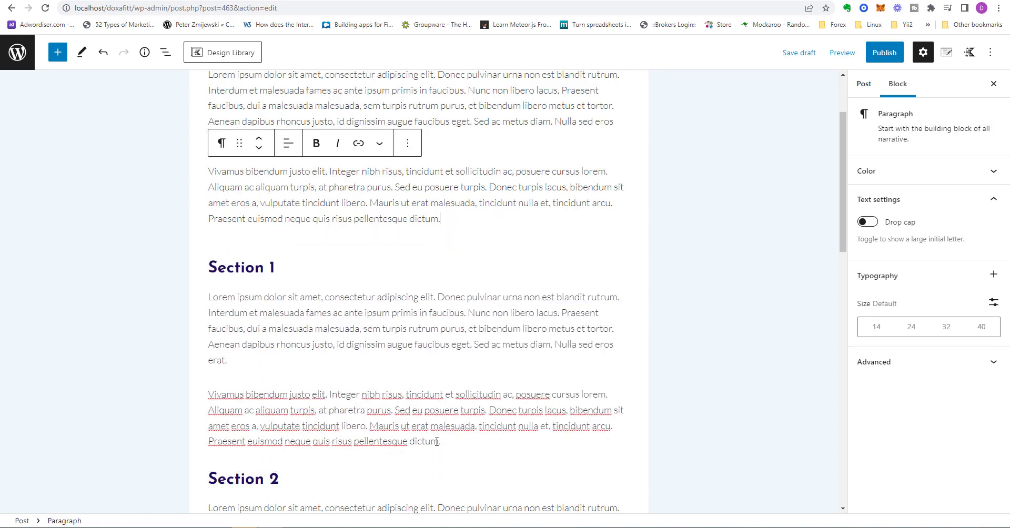
pyautogui.click(418, 240)
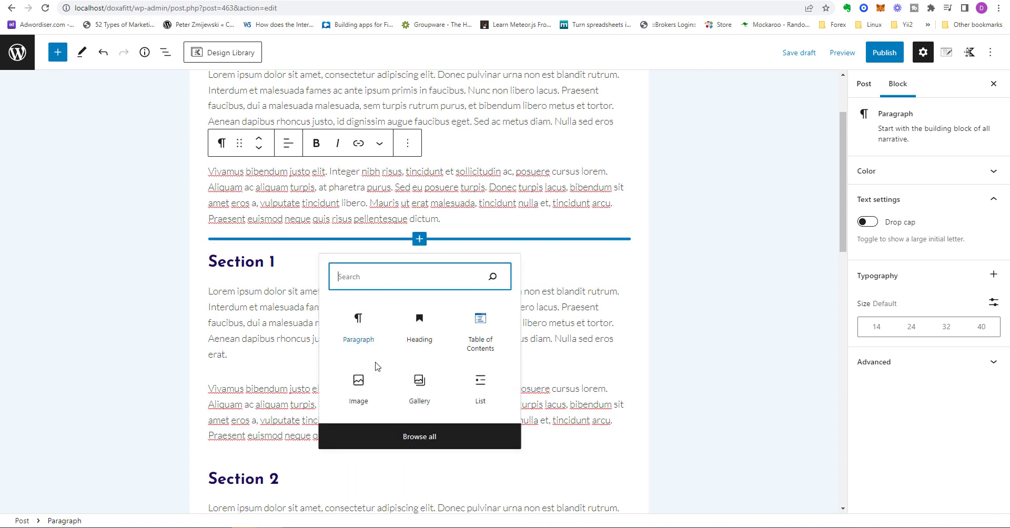
pyautogui.click(383, 438)
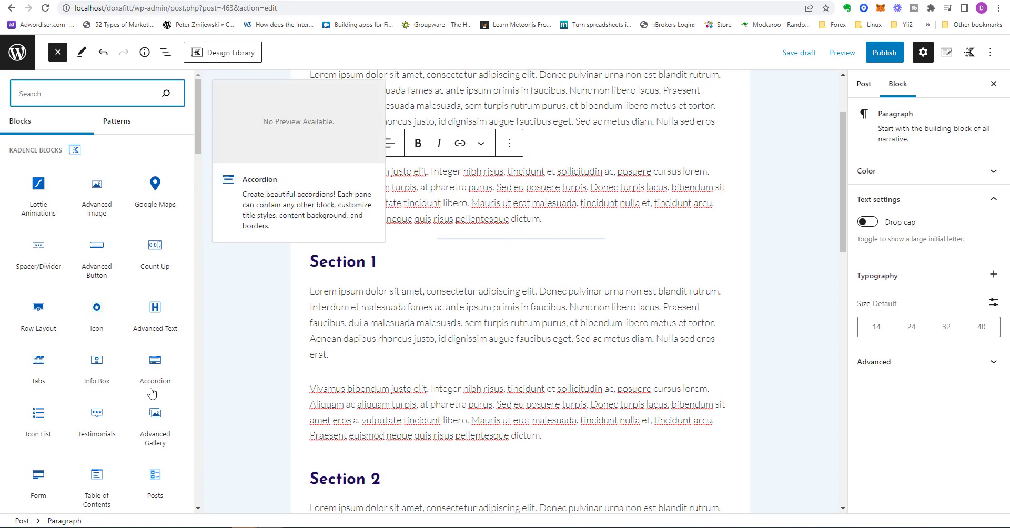
pyautogui.scroll(-4, 152, 392)
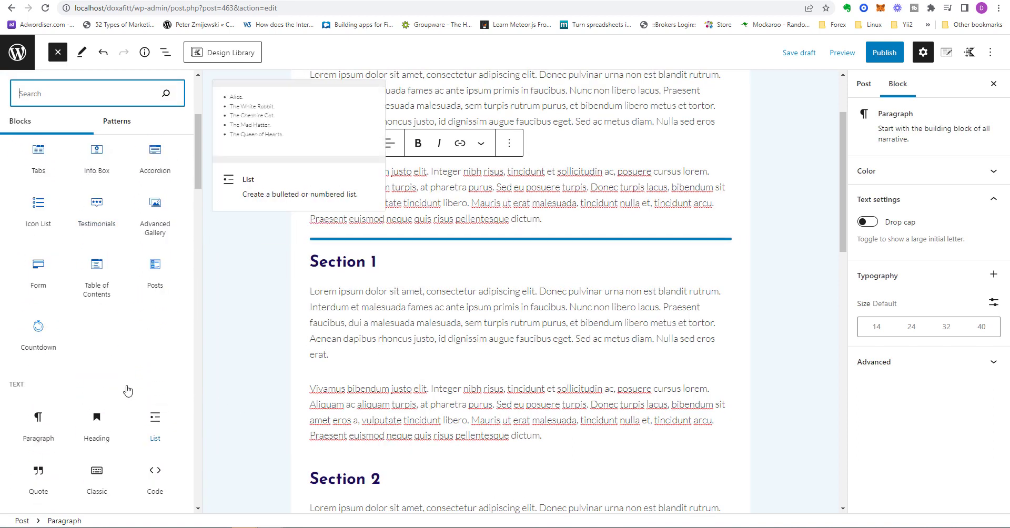
pyautogui.click(97, 270)
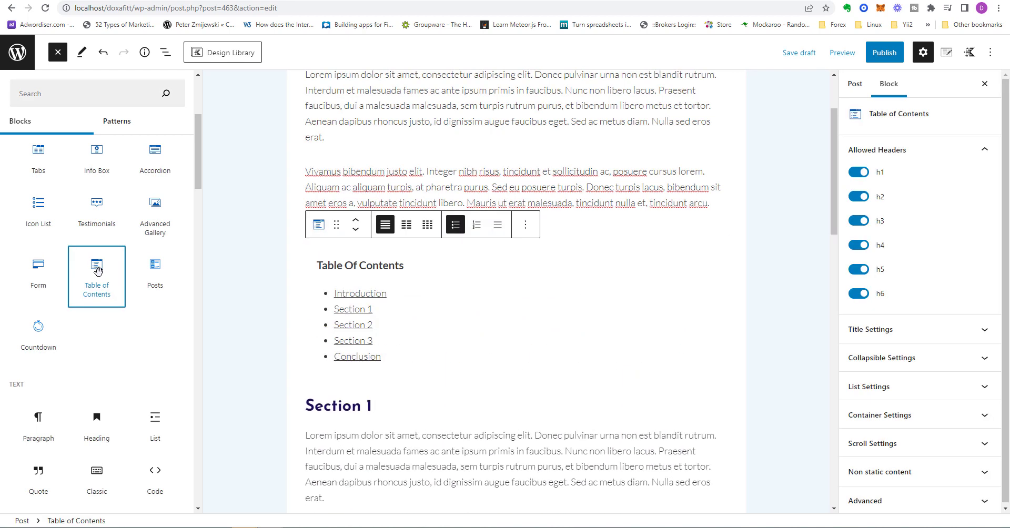
# Step: Preview the Strength Training post with its table of contents in a new tab
pyautogui.click(465, 460)
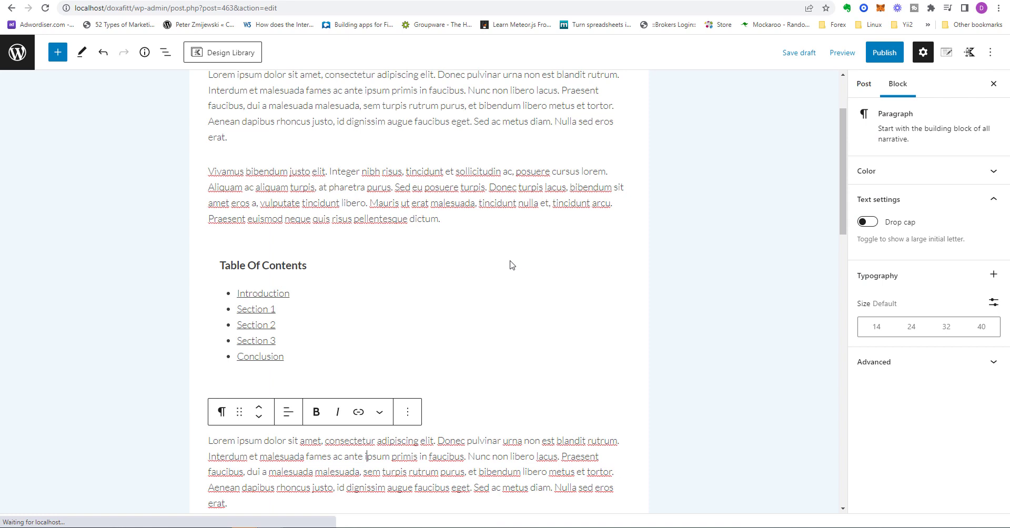
pyautogui.click(486, 198)
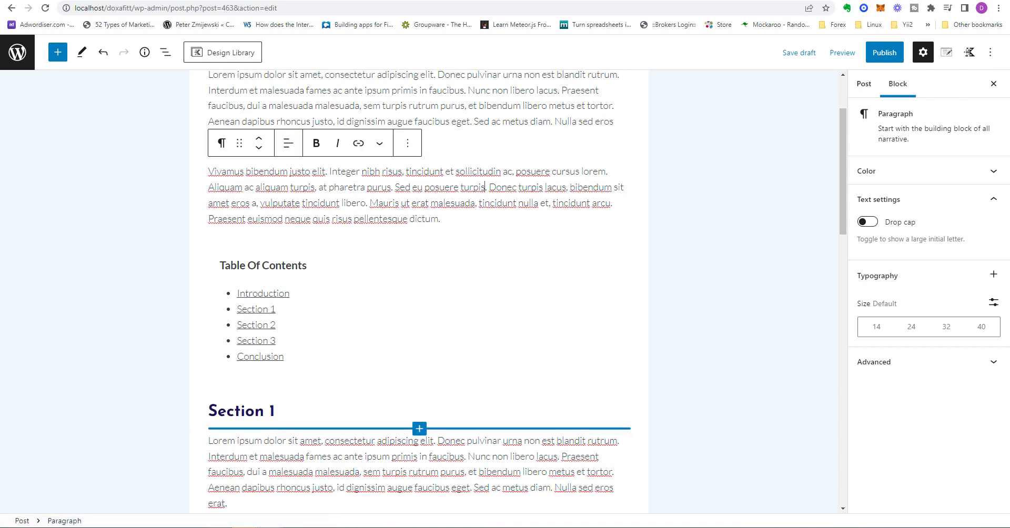
pyautogui.click(842, 52)
pyautogui.click(741, 159)
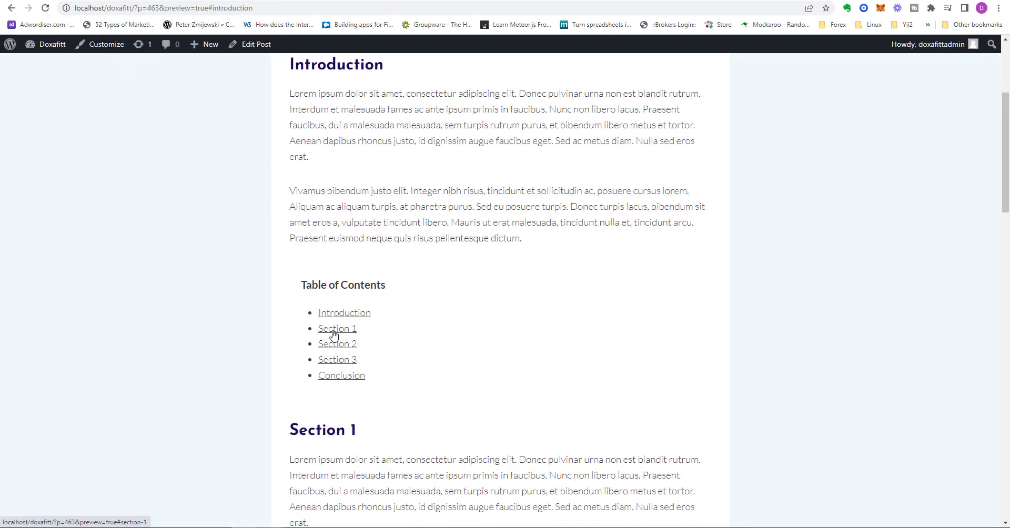
# Step: Test the table of contents links in the preview and check the sections they lead to
pyautogui.click(334, 329)
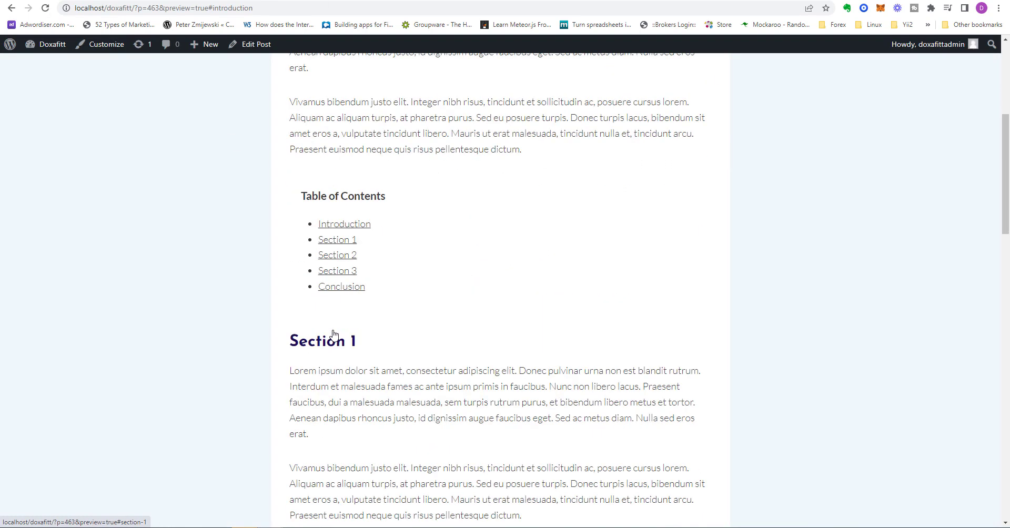
pyautogui.scroll(3, 333, 330)
pyautogui.scroll(3, 334, 330)
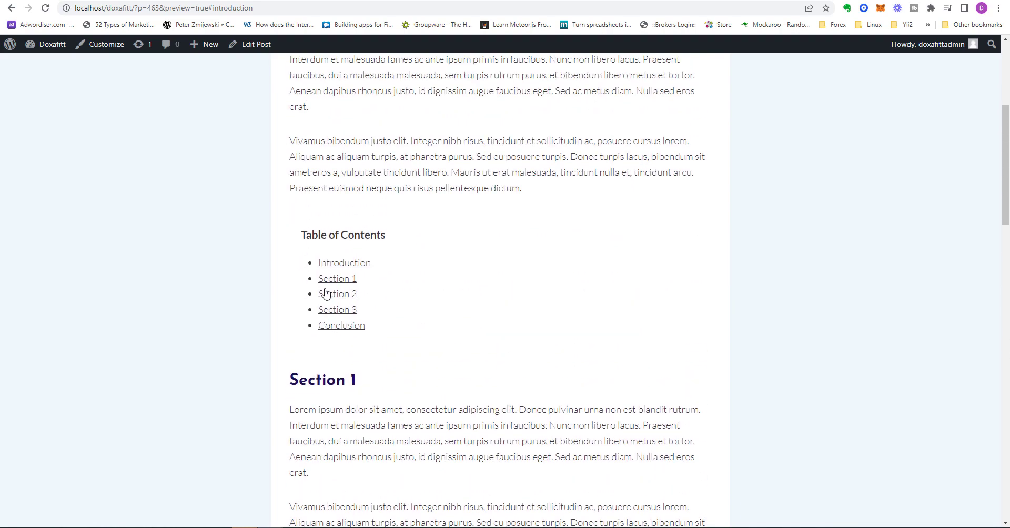
pyautogui.click(329, 281)
pyautogui.scroll(4, 331, 307)
pyautogui.click(341, 268)
pyautogui.scroll(4, 341, 267)
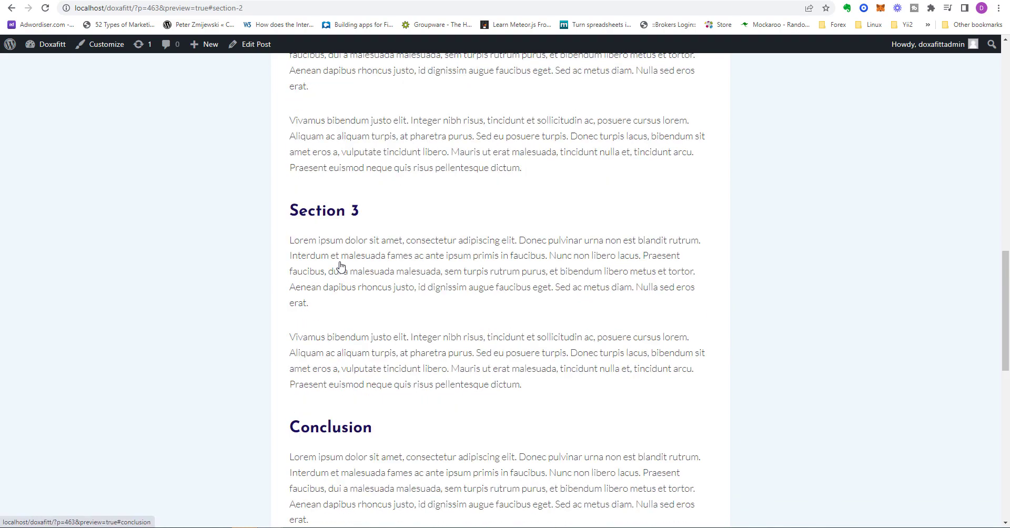
pyautogui.scroll(-2, 358, 327)
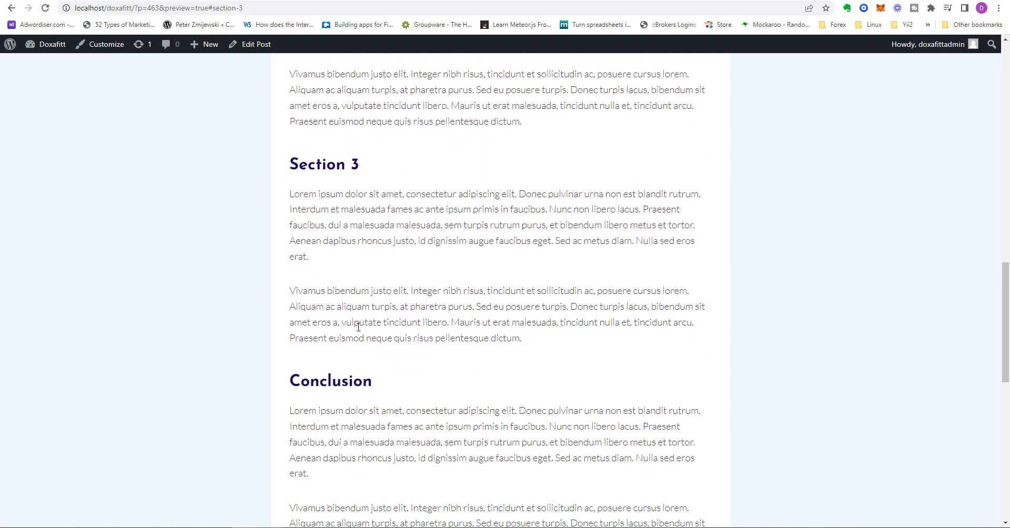
pyautogui.scroll(-3, 358, 327)
pyautogui.scroll(4, 342, 183)
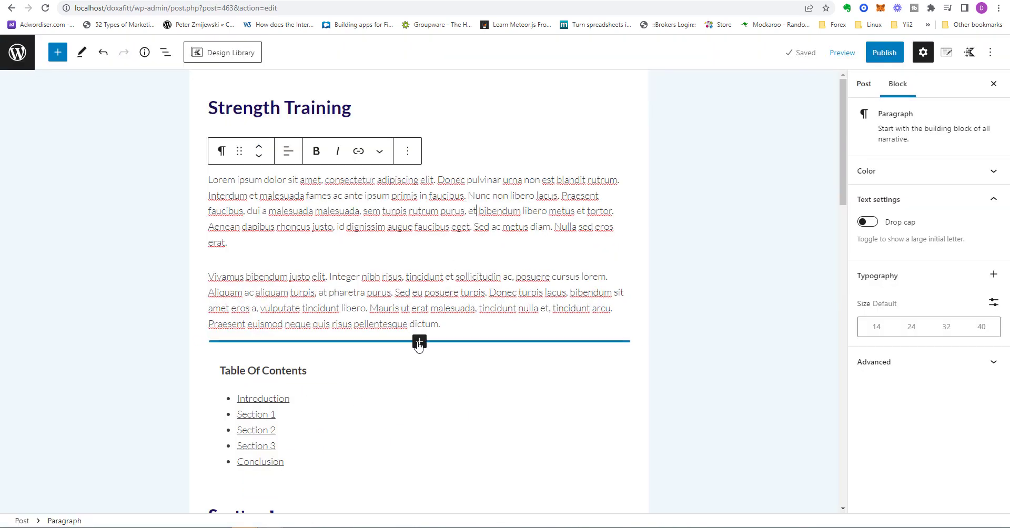
# Step: Open pexels.com in a new tab and search for strength training photos
pyautogui.click(419, 342)
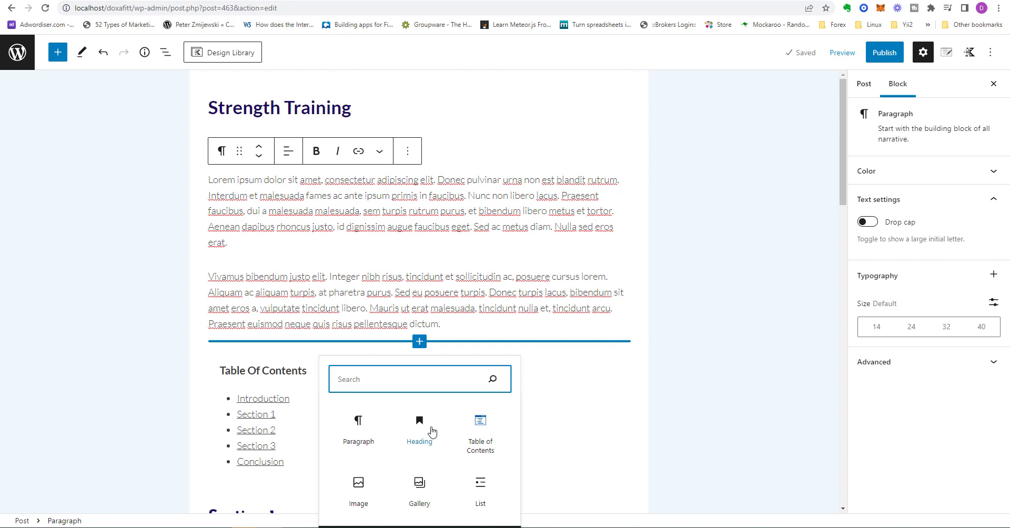
pyautogui.hotkey('ctrl', 't')
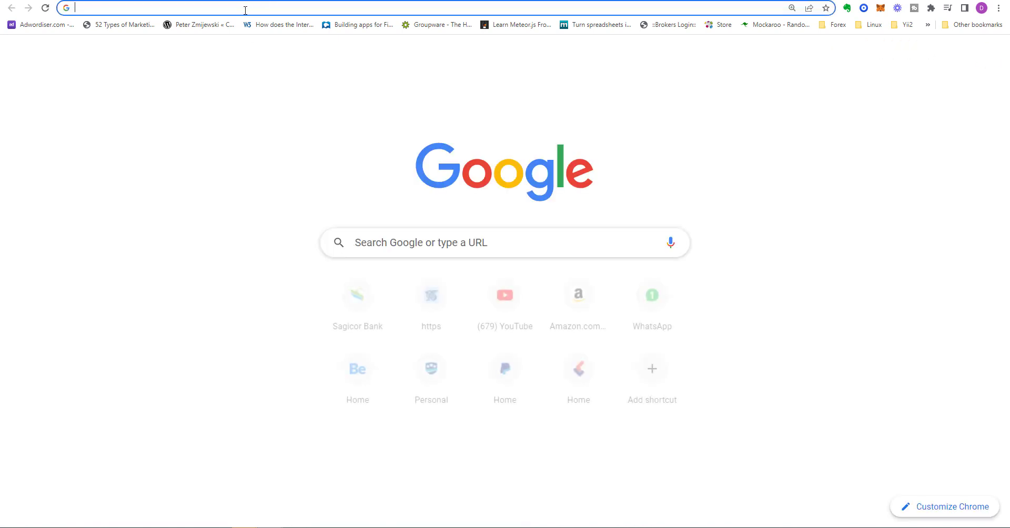
pyautogui.write('pexels.com/search/just married car/')
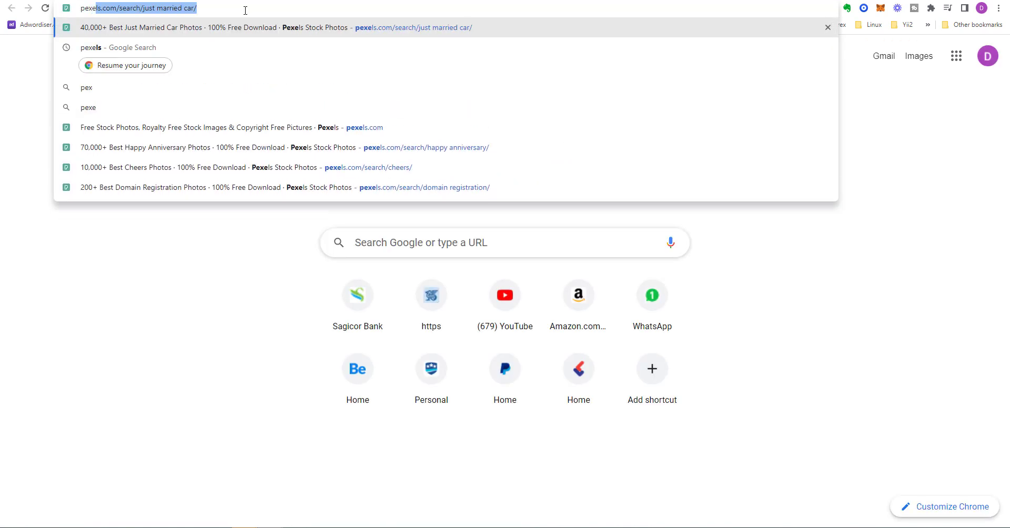
pyautogui.hotkey('ctrl', 'Return')
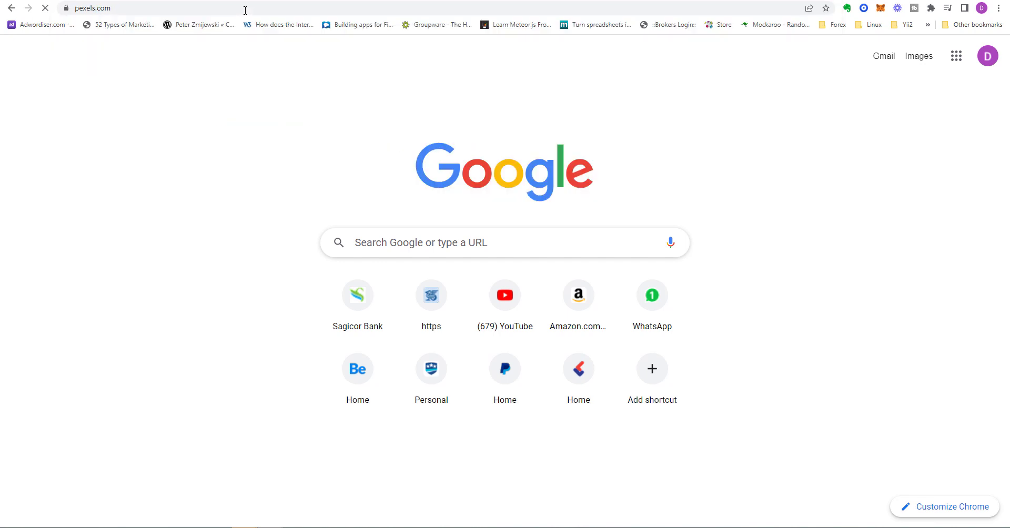
pyautogui.write('strength')
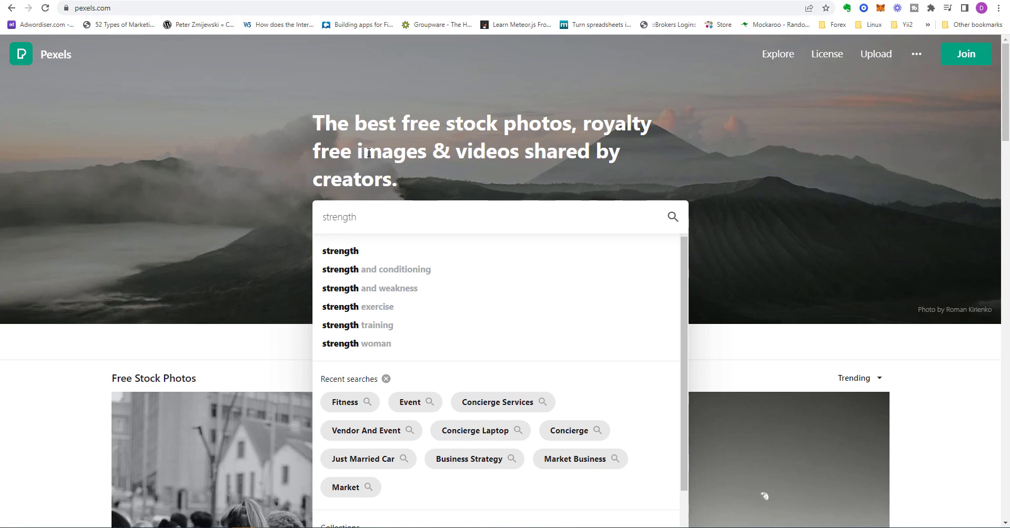
pyautogui.click(361, 325)
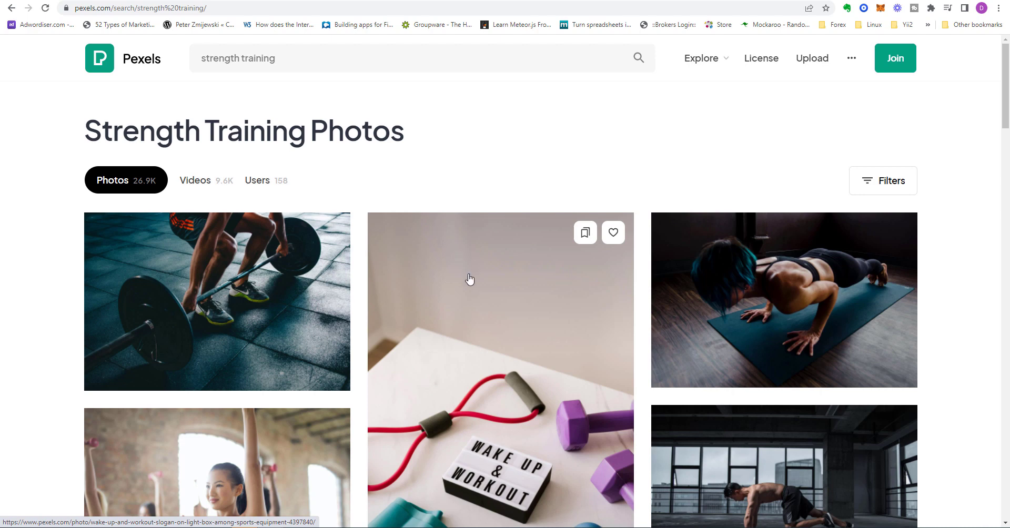
# Step: Pick the photo of a man and woman doing push-ups and download it in Medium size, 1280×853
pyautogui.scroll(-5, 469, 279)
pyautogui.scroll(-4, 494, 342)
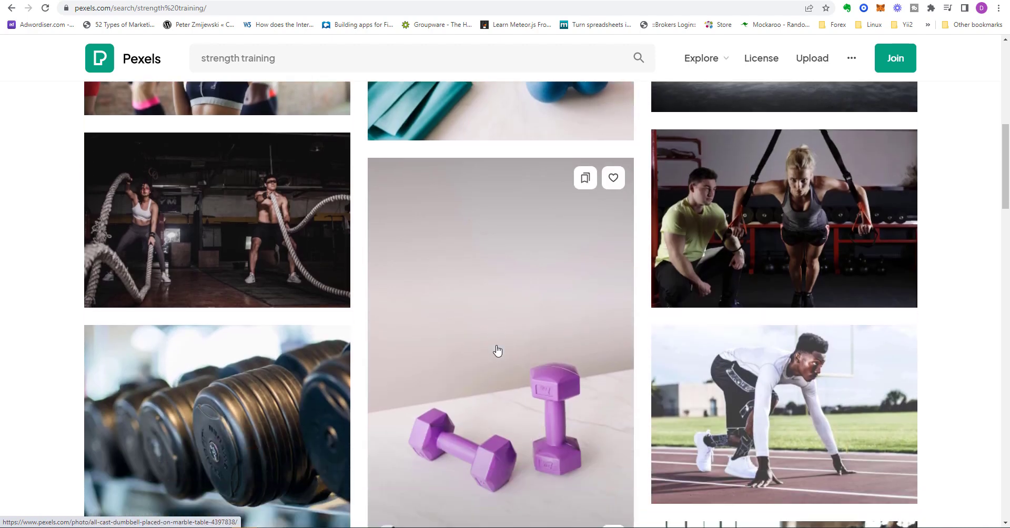
pyautogui.scroll(-2, 497, 351)
pyautogui.click(555, 384)
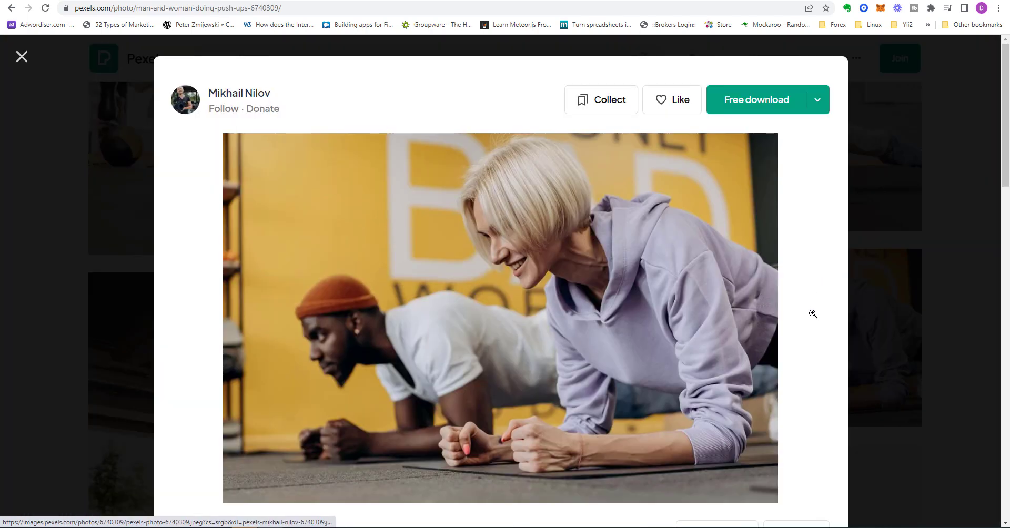
pyautogui.scroll(-1, 812, 314)
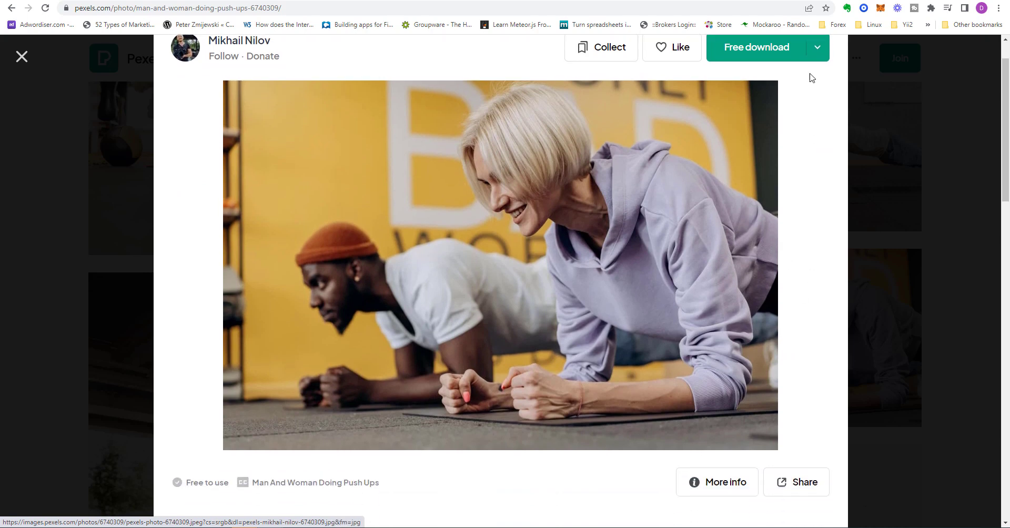
pyautogui.click(817, 50)
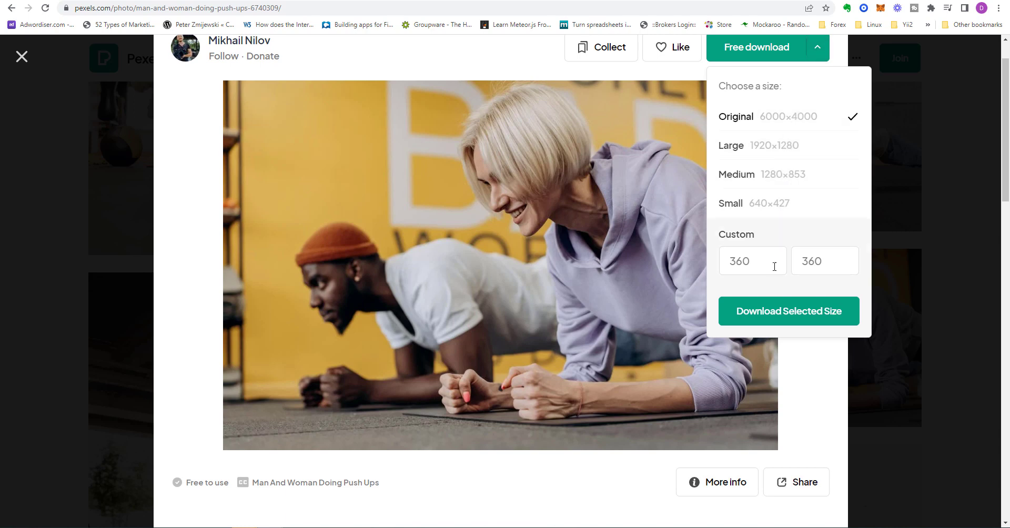
pyautogui.click(764, 180)
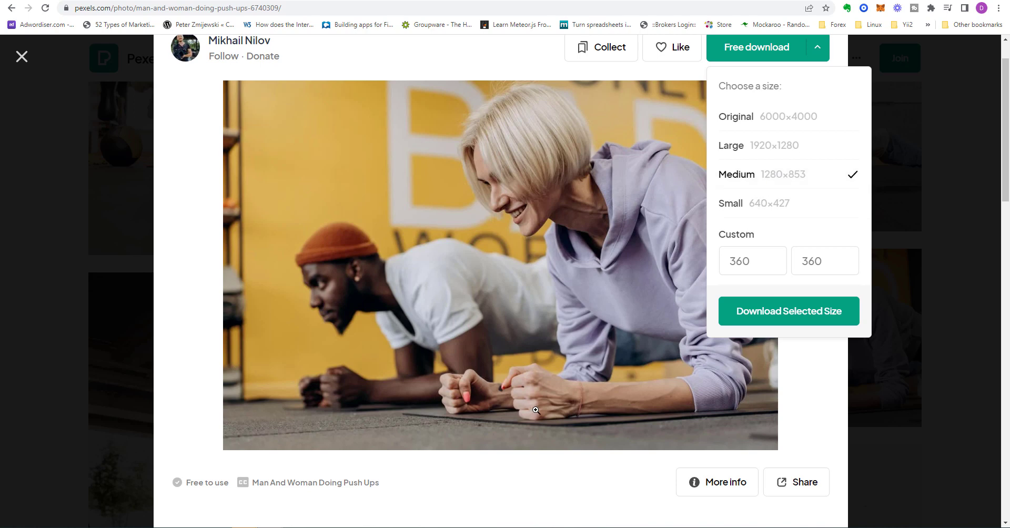
pyautogui.click(800, 320)
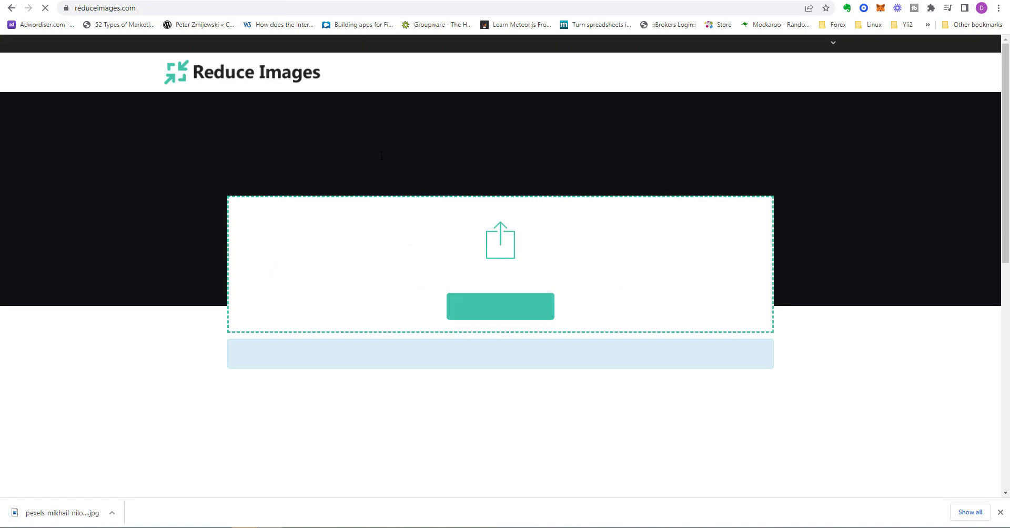
# Step: Load the downloaded photo into reduceimages.com and look over the resize options and the file size guidance
pyautogui.scroll(-1, 441, 211)
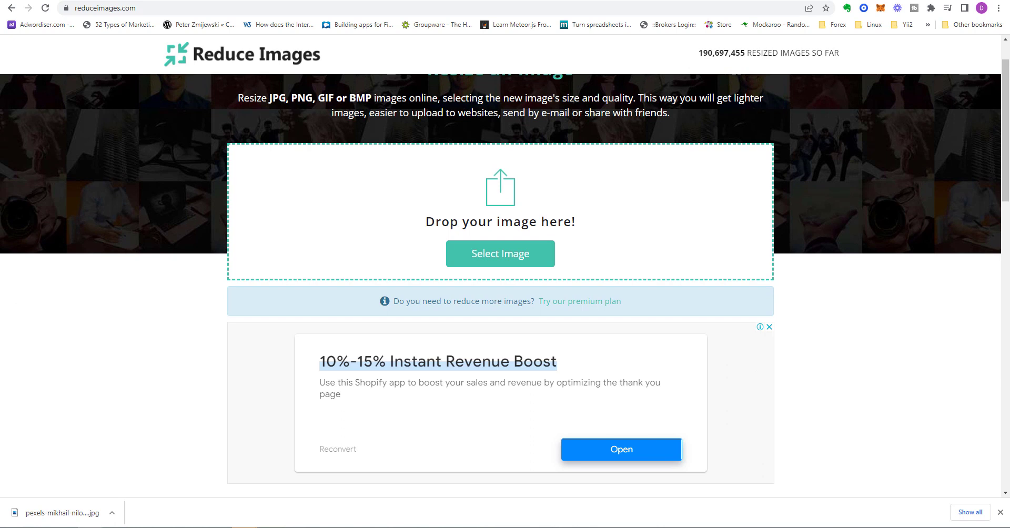
pyautogui.moveTo(62, 513); pyautogui.dragTo(473, 221)
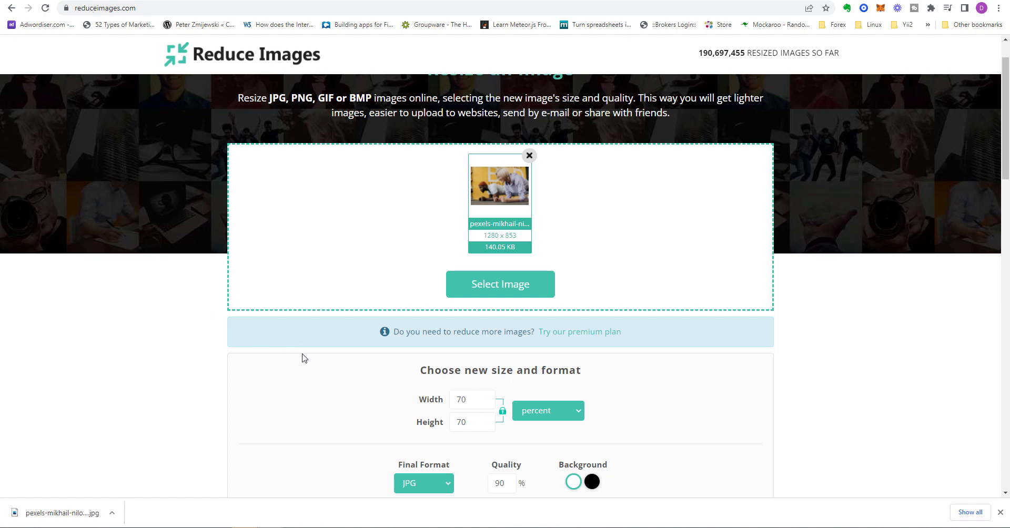
pyautogui.scroll(-2, 329, 418)
pyautogui.scroll(-6, 329, 418)
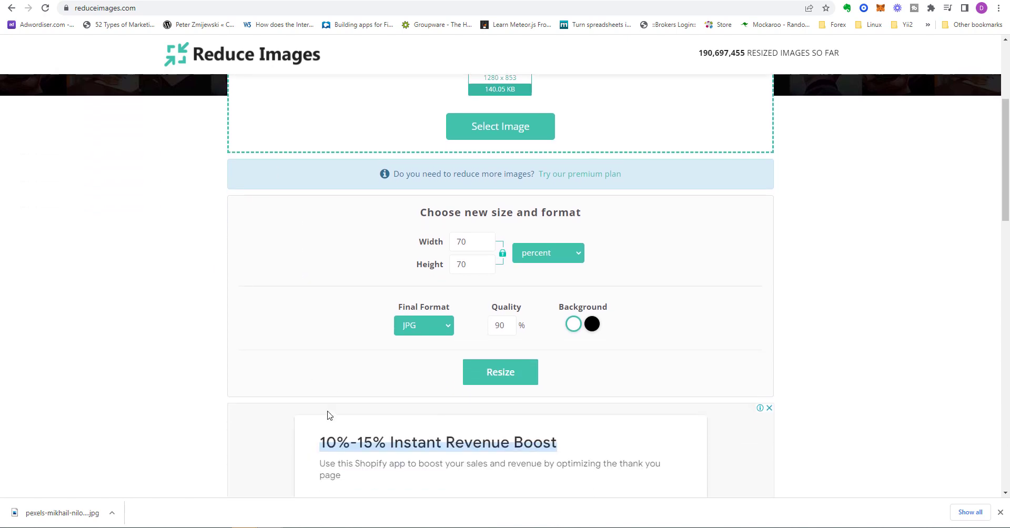
pyautogui.scroll(-7, 322, 416)
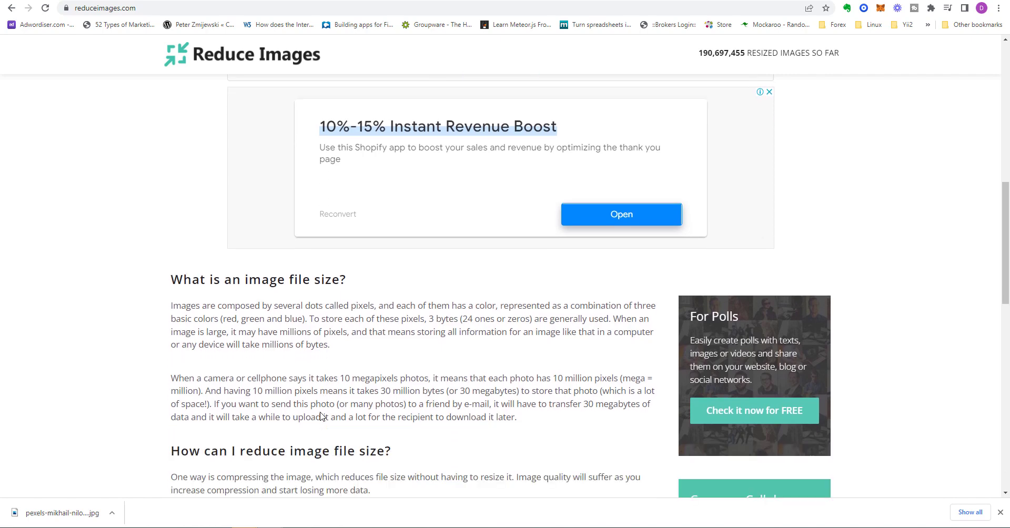
pyautogui.scroll(-7, 319, 413)
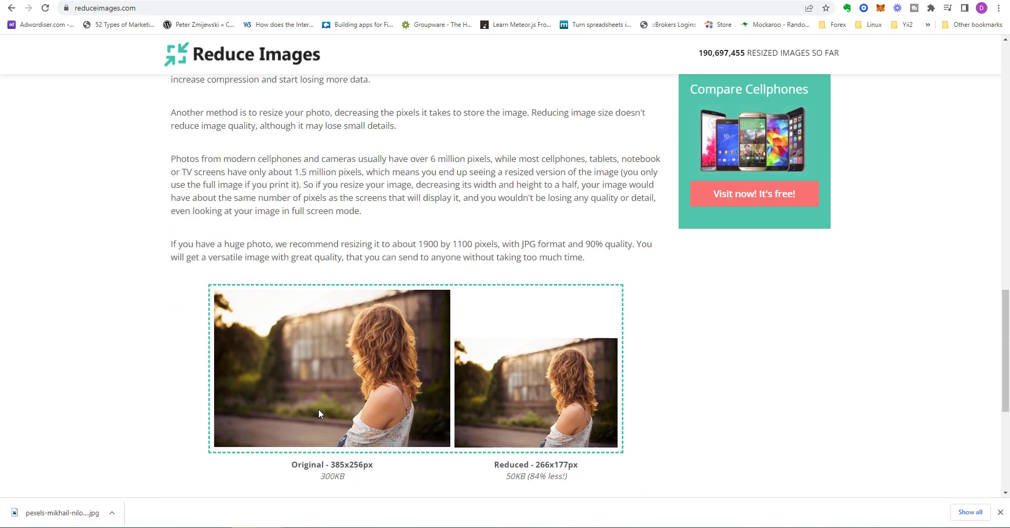
pyautogui.scroll(6, 319, 414)
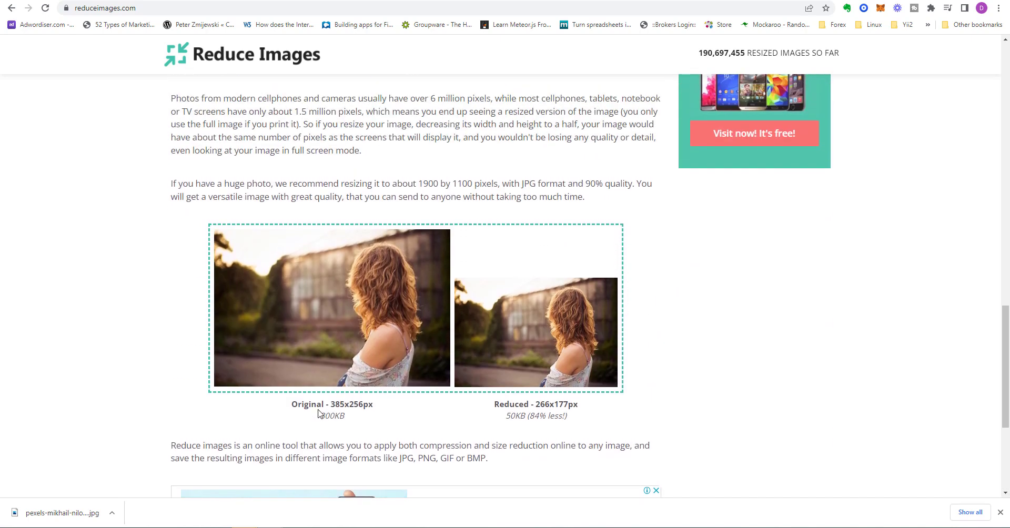
pyautogui.scroll(2, 318, 413)
pyautogui.scroll(4, 318, 412)
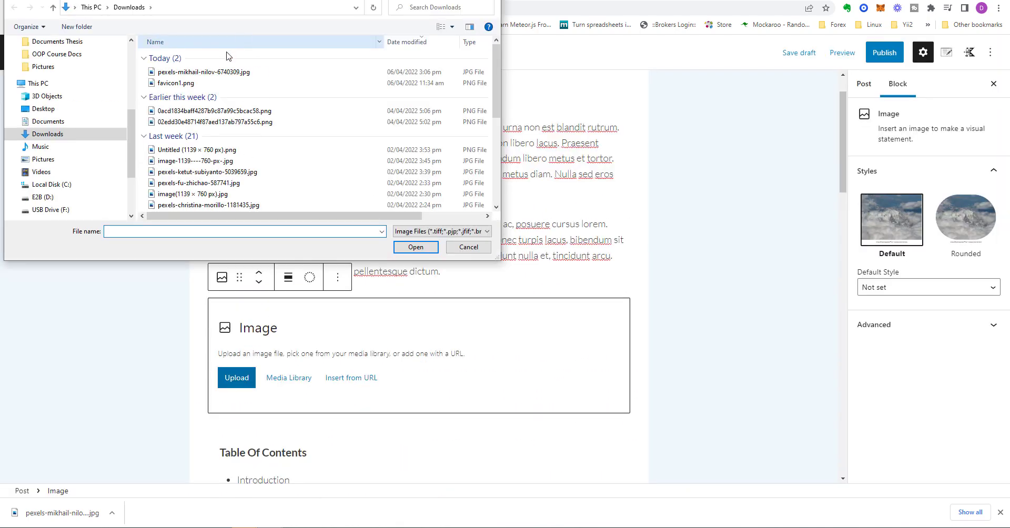
# Step: Upload the downloaded push-ups photo into the Image block between the Introduction text and the table of contents
pyautogui.click(230, 72)
pyautogui.click(403, 243)
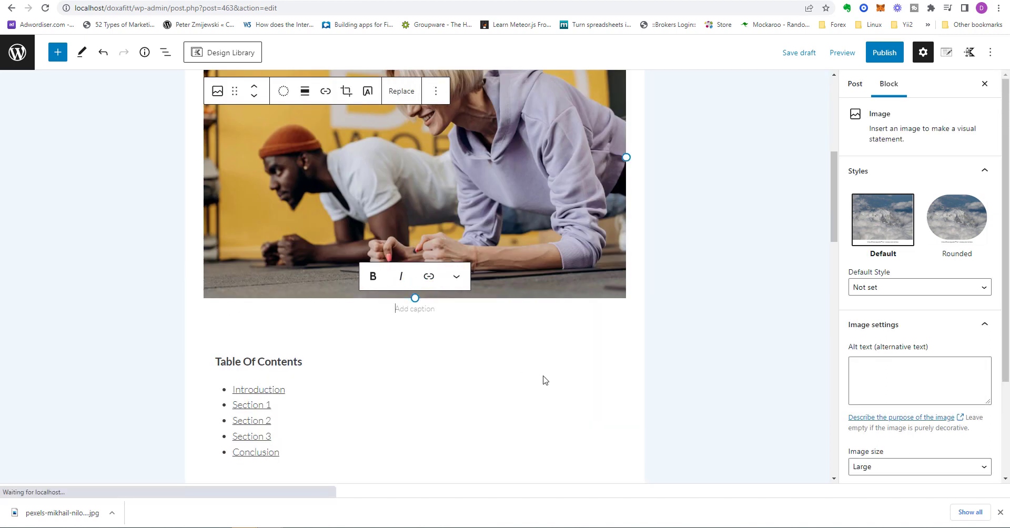
pyautogui.scroll(2, 634, 398)
pyautogui.scroll(1, 632, 398)
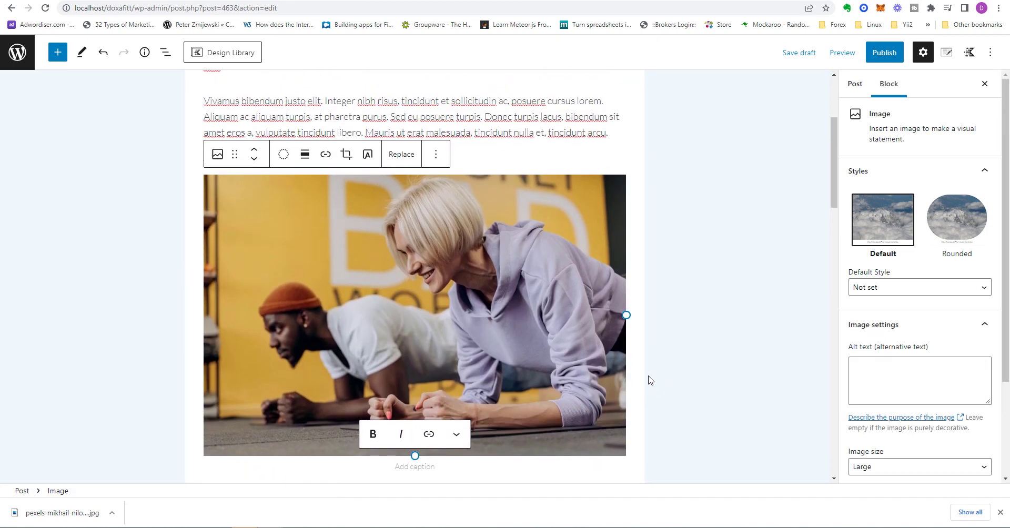
# Step: Add a Gallery block below the Conclusion text at the end of the post
pyautogui.scroll(-2, 642, 384)
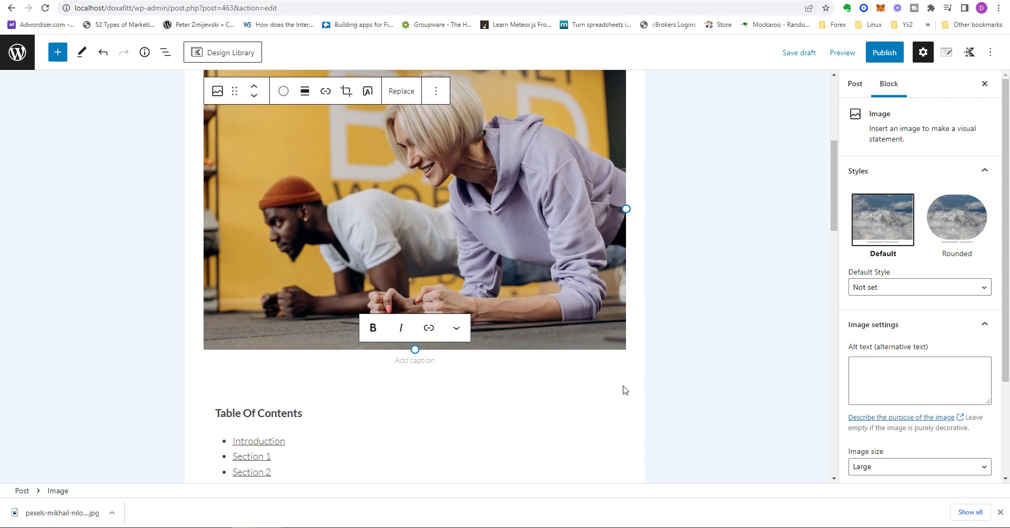
pyautogui.scroll(-10, 624, 390)
pyautogui.click(625, 389)
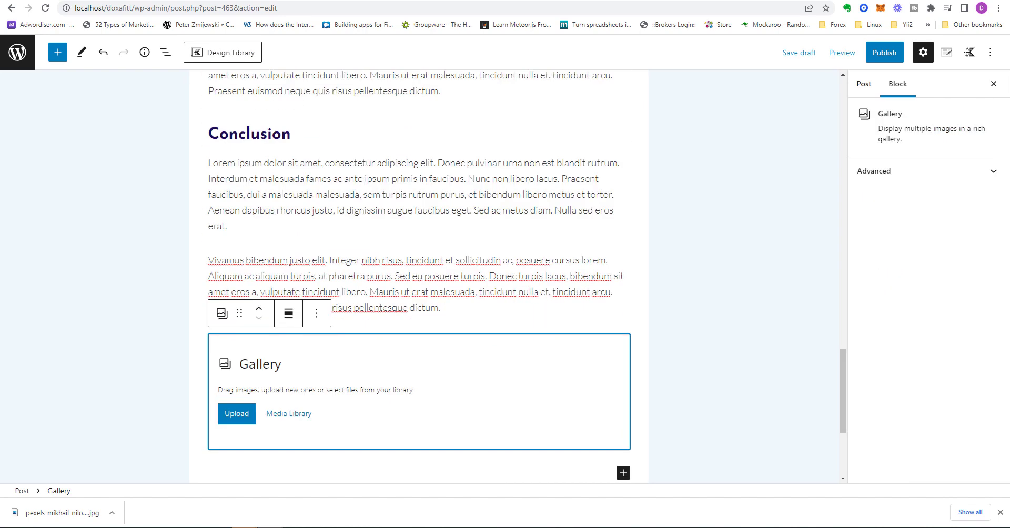
# Step: Find the Pexels photo of a seated man lifting a dumbbell and download it in Medium size, 1280×1920
pyautogui.click(336, 1)
pyautogui.click(154, 173)
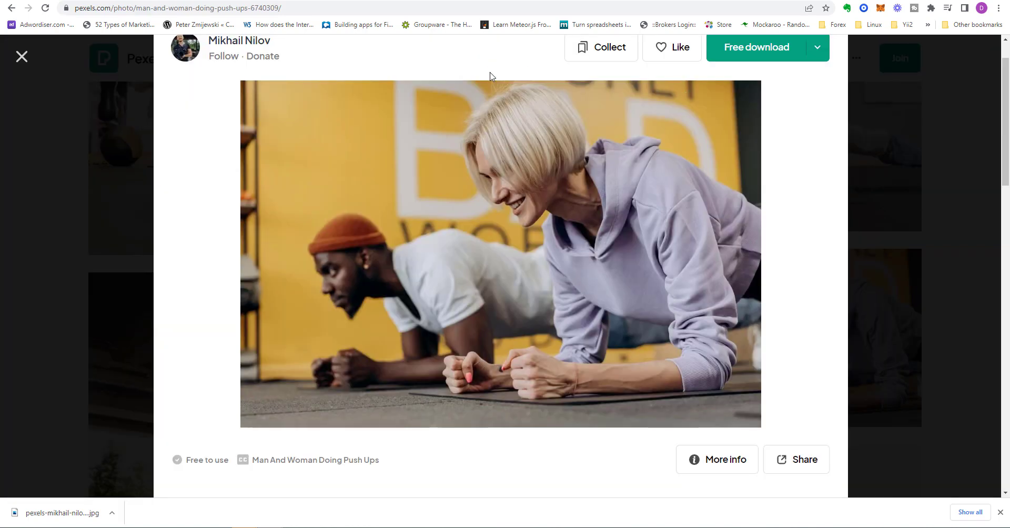
pyautogui.click(24, 58)
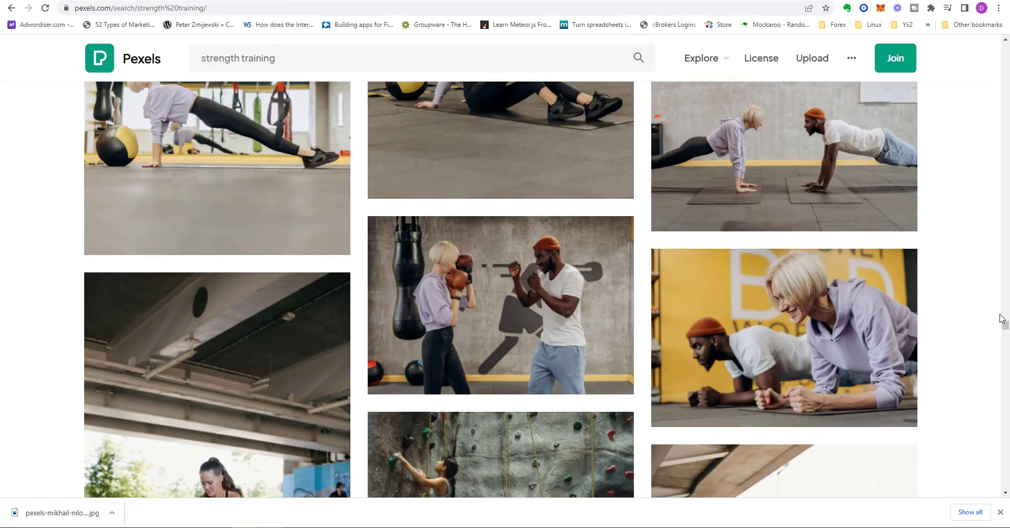
pyautogui.scroll(-6, 1005, 326)
pyautogui.click(542, 230)
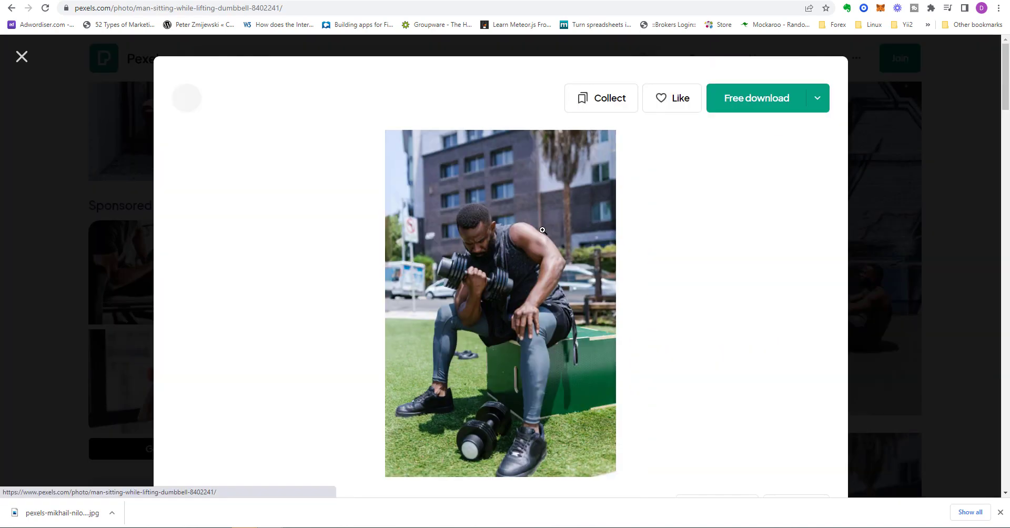
pyautogui.click(818, 100)
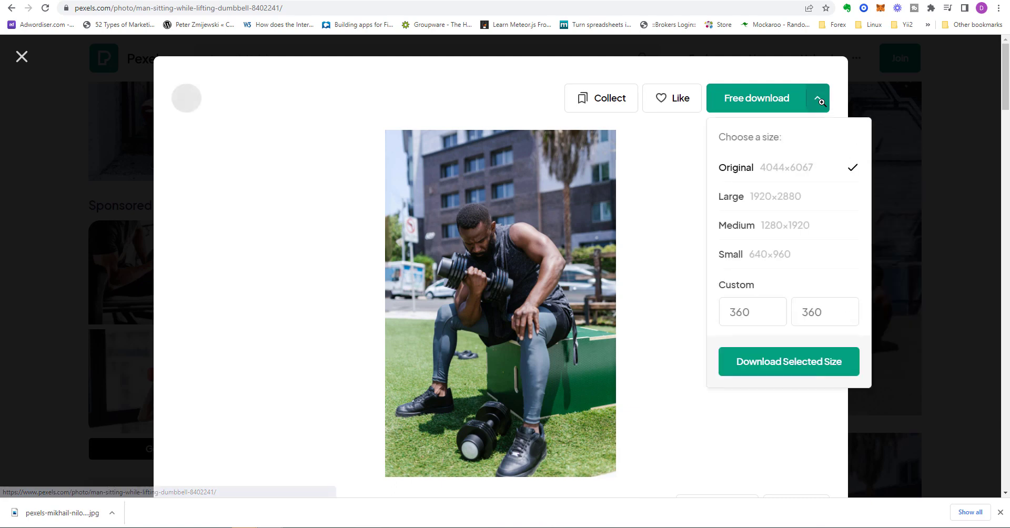
pyautogui.click(781, 229)
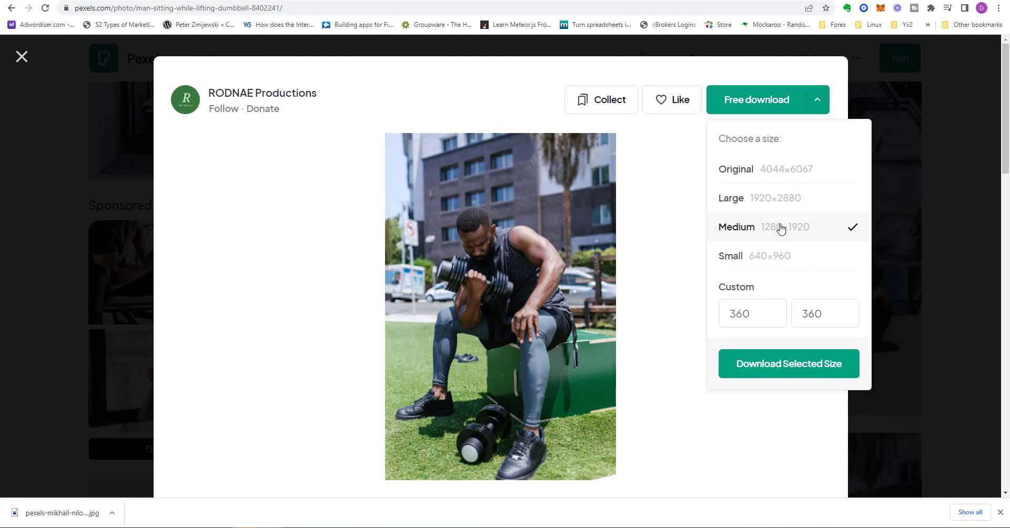
pyautogui.click(767, 366)
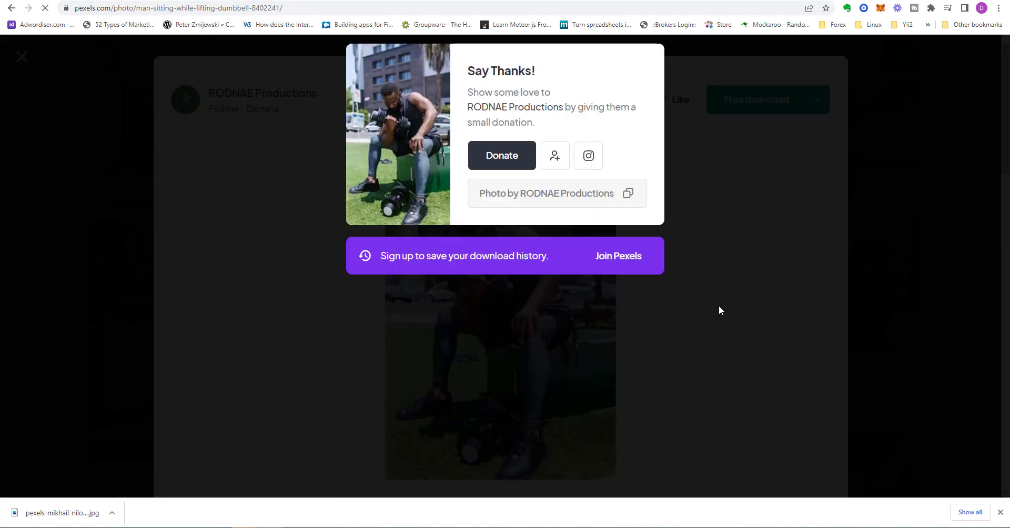
# Step: Upload the downloaded dumbbell photo, pexels-rodnae-productions-8402241.jpg, into the Gallery block below the Conclusion text
pyautogui.hotkey('ctrl', 'shift', 'Tab')
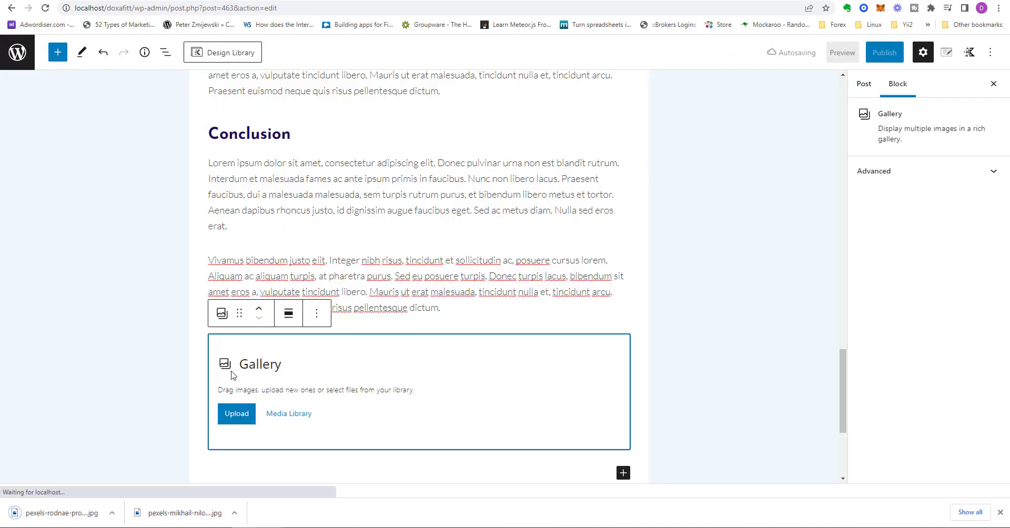
pyautogui.click(237, 414)
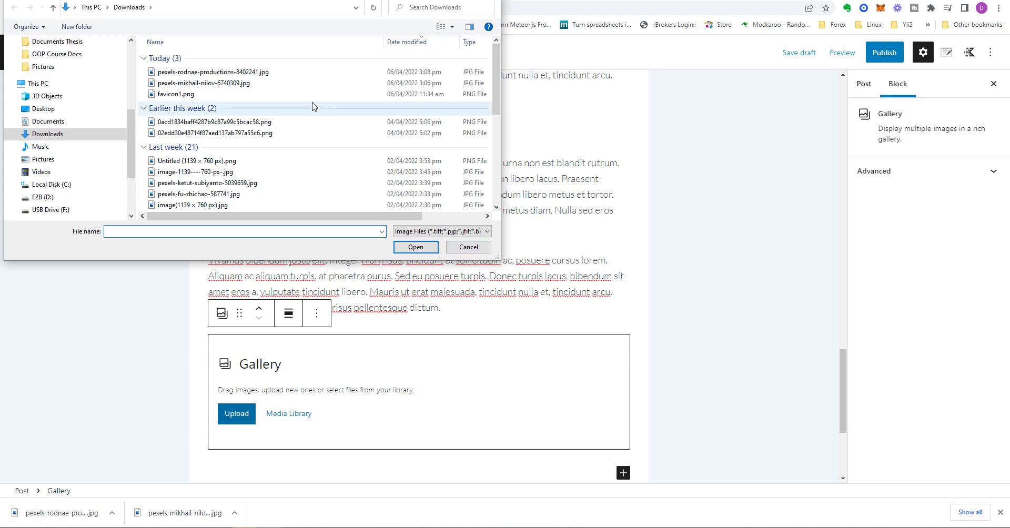
pyautogui.click(251, 74)
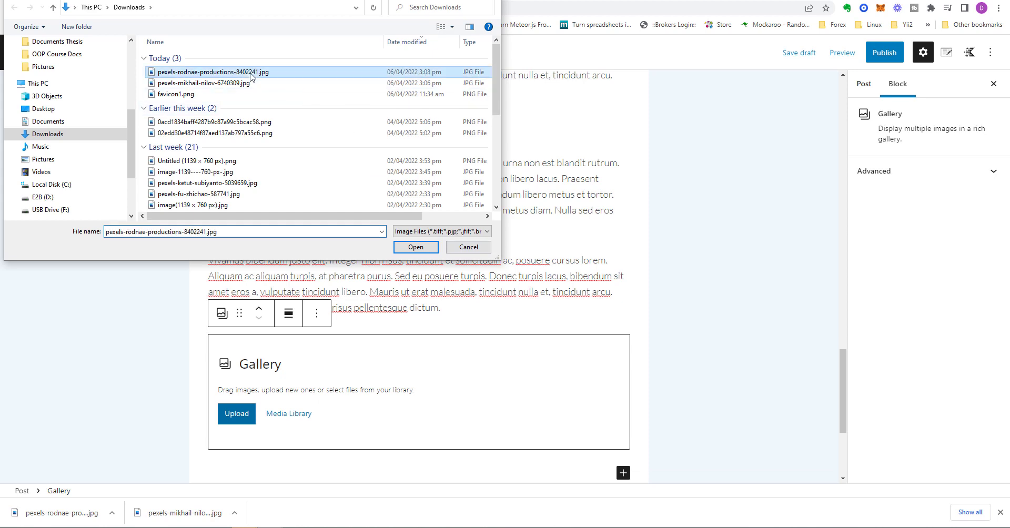
pyautogui.click(416, 247)
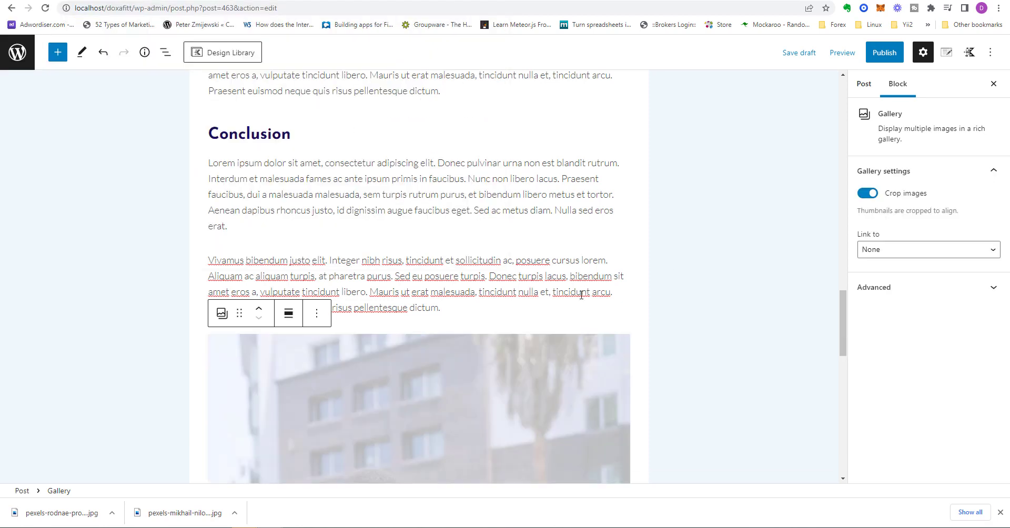
pyautogui.scroll(-4, 596, 346)
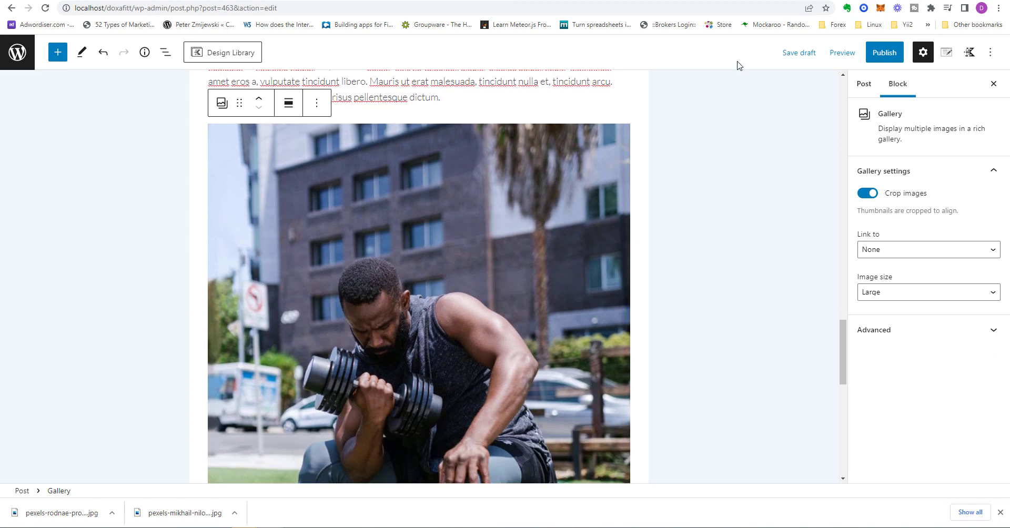
# Step: Preview the Strength Training post in a new tab, look through the page and return to the editor
pyautogui.click(833, 53)
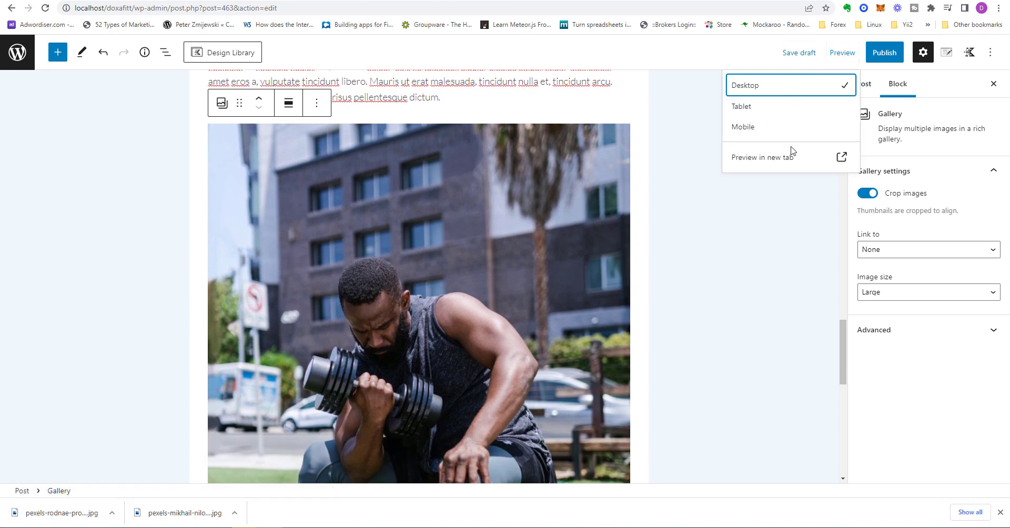
pyautogui.click(780, 159)
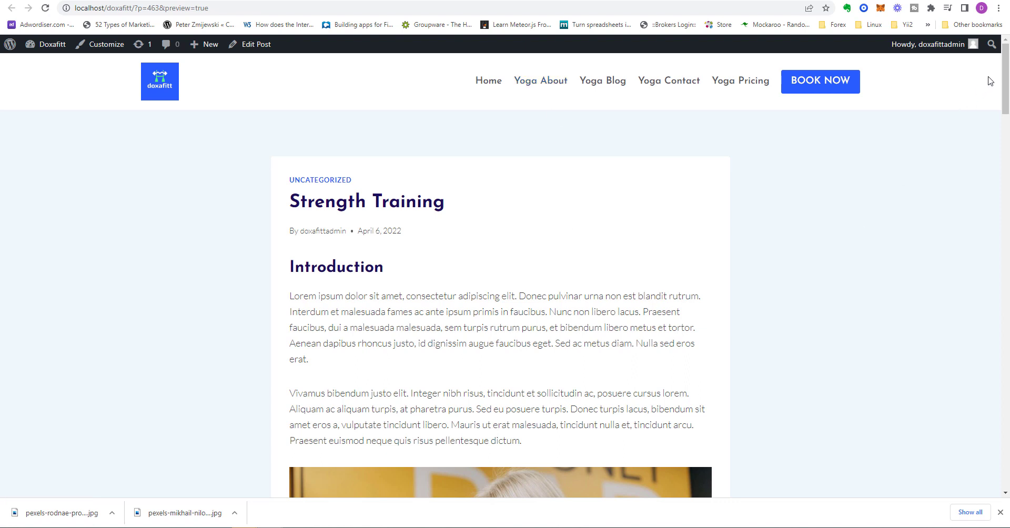
pyautogui.moveTo(1005, 73)
pyautogui.mouseDown()
pyautogui.moveTo(1008, 372)
pyautogui.moveTo(1007, 58)
pyautogui.mouseUp()
pyautogui.click(399, 1)
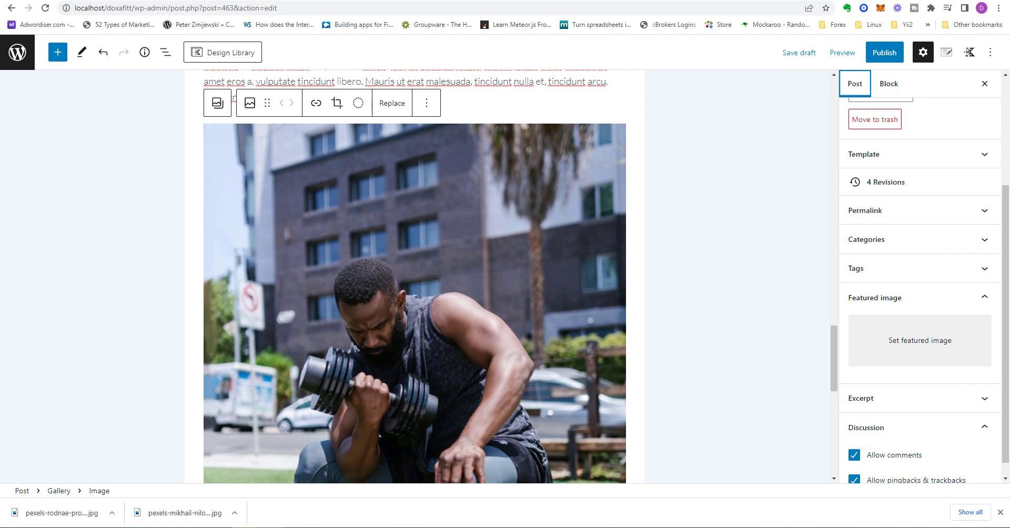
# Step: Search Pexels for weights and download the photo of a barbell near a belt in Medium size, 1280×853
pyautogui.click(504, 1)
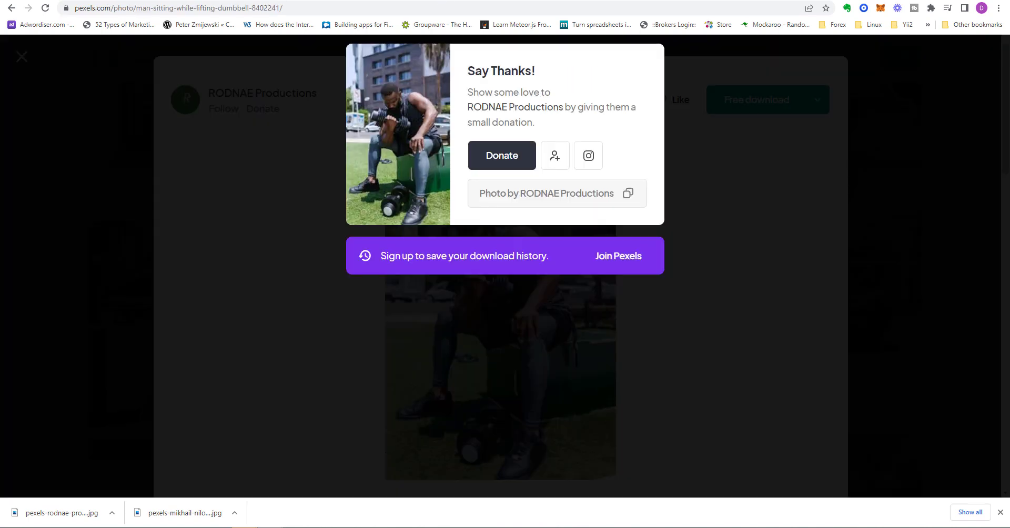
pyautogui.click(323, 176)
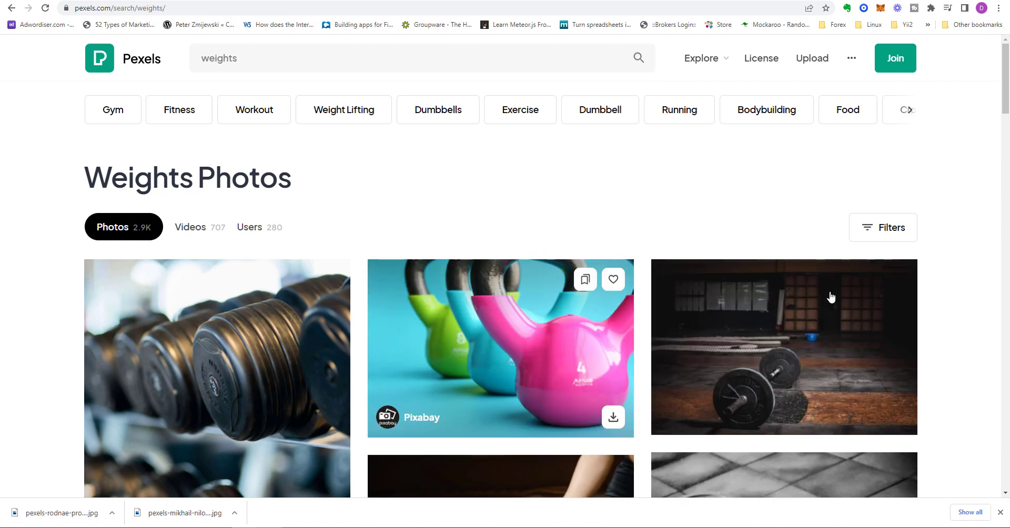
pyautogui.scroll(-4, 817, 329)
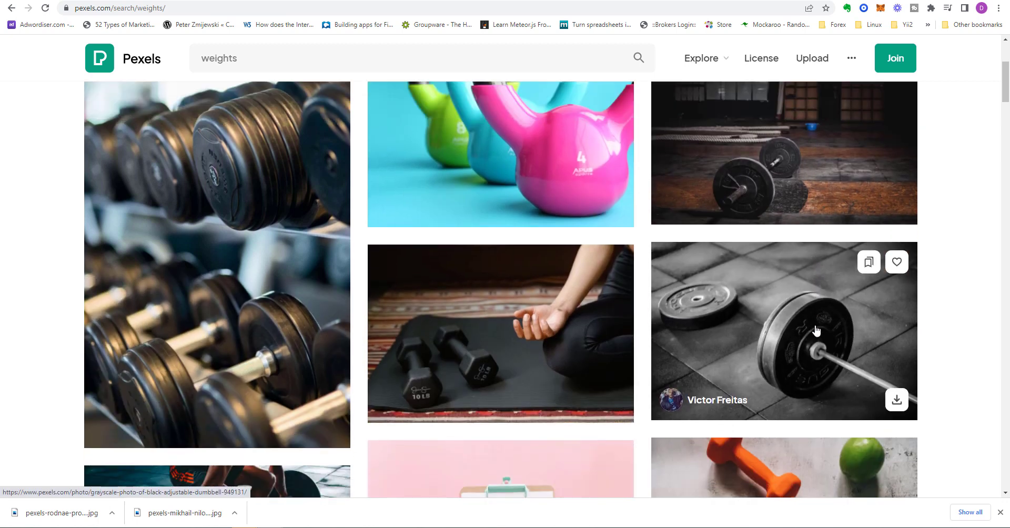
pyautogui.scroll(-3, 814, 330)
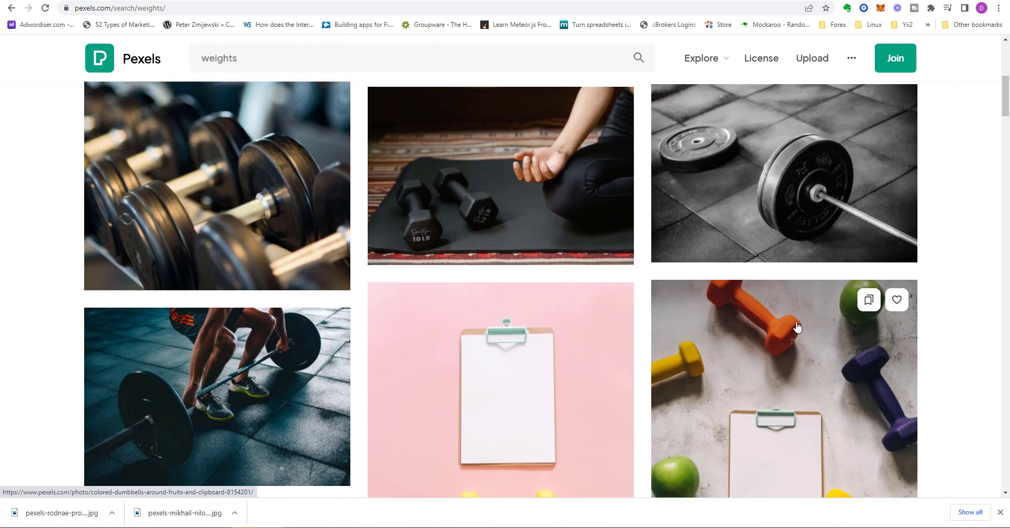
pyautogui.scroll(-10, 778, 327)
pyautogui.scroll(-6, 777, 327)
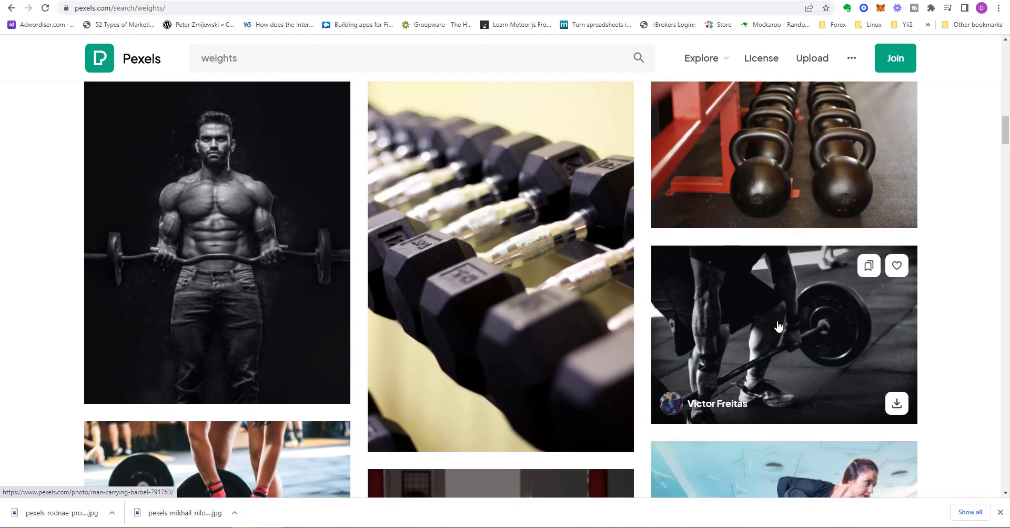
pyautogui.scroll(-5, 778, 326)
pyautogui.scroll(6, 778, 326)
pyautogui.click(778, 326)
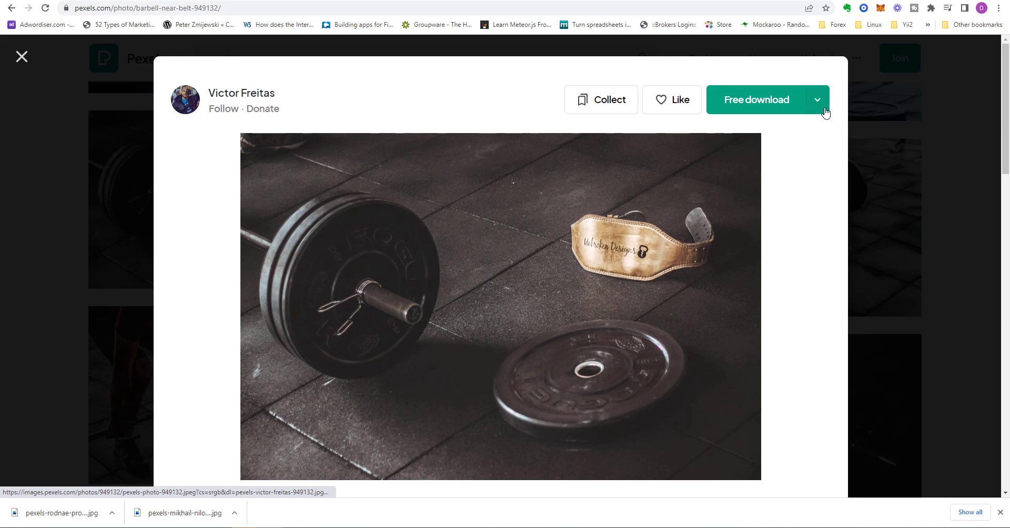
pyautogui.click(818, 103)
pyautogui.click(776, 228)
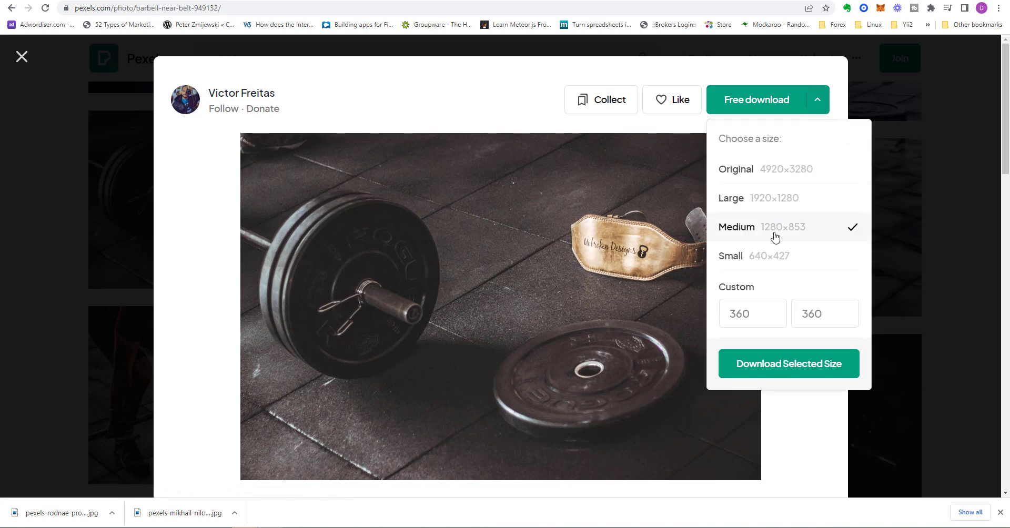
pyautogui.click(724, 367)
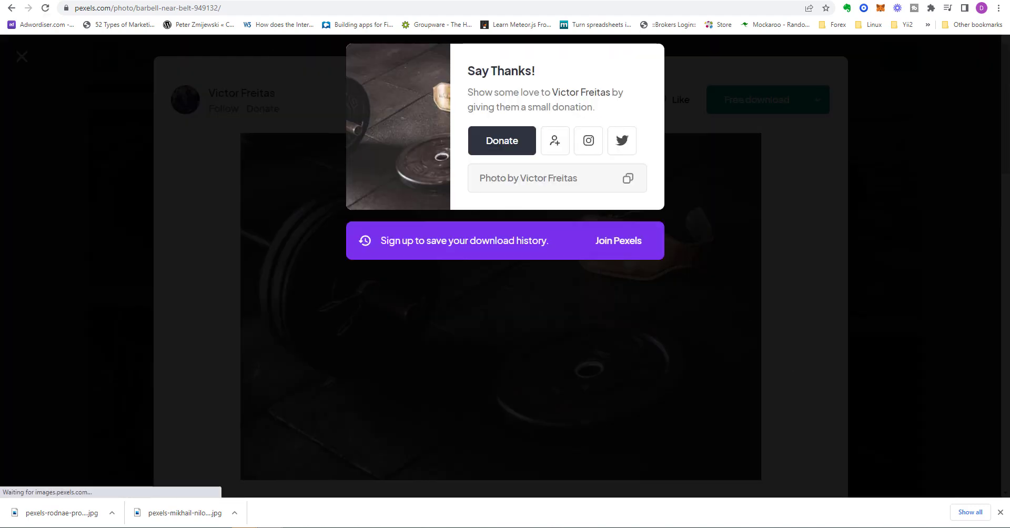
# Step: Upload the downloaded barbell photo in the post editor and set it as the post's featured image
pyautogui.click(142, 0)
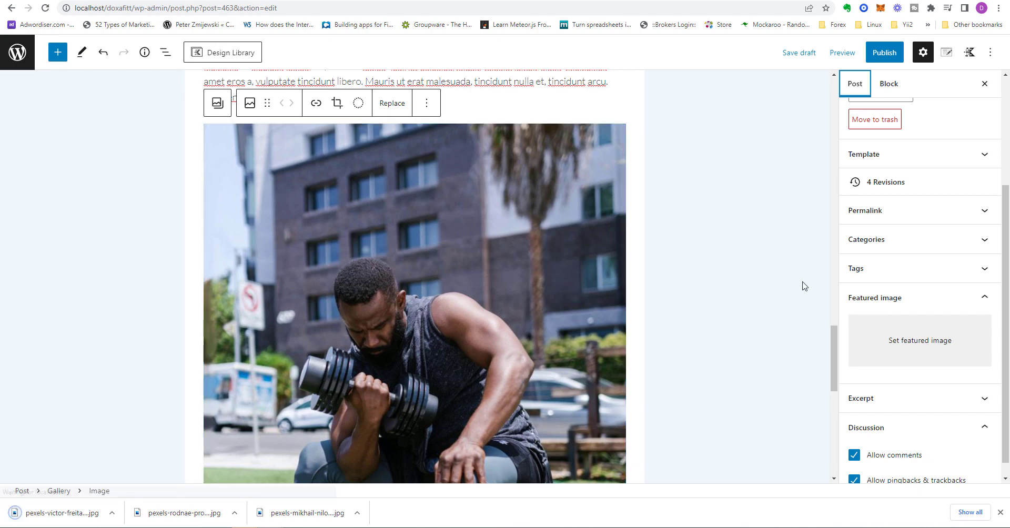
pyautogui.click(908, 340)
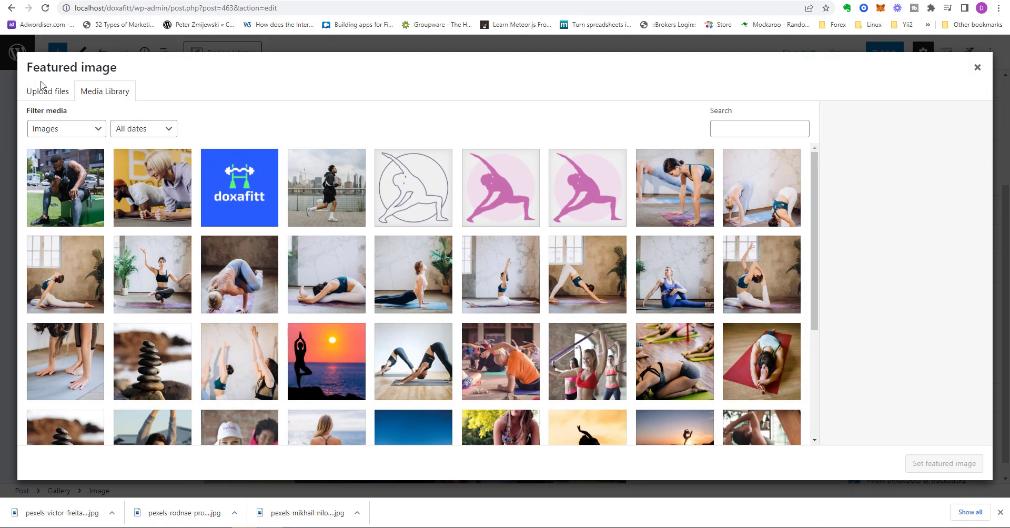
pyautogui.click(46, 94)
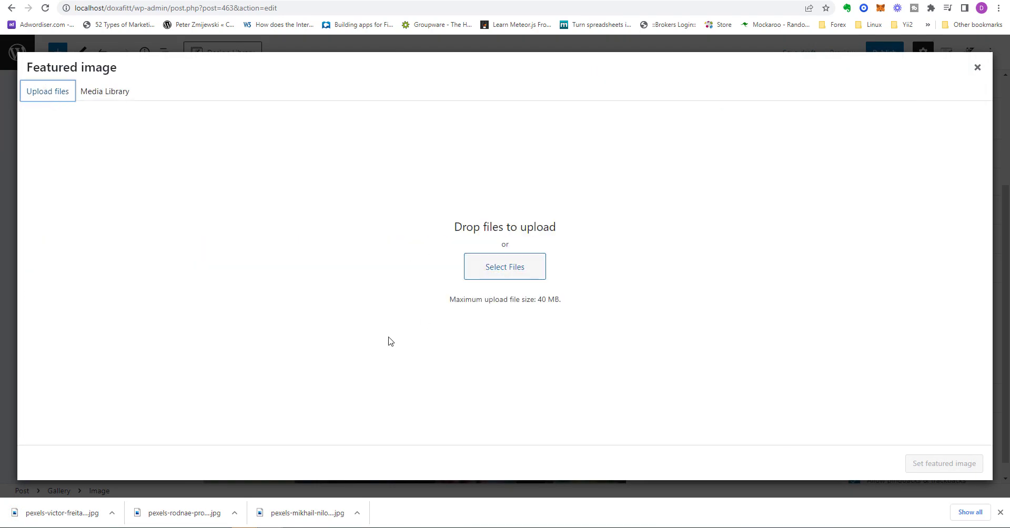
pyautogui.click(89, 527)
pyautogui.moveTo(62, 209); pyautogui.dragTo(461, 218)
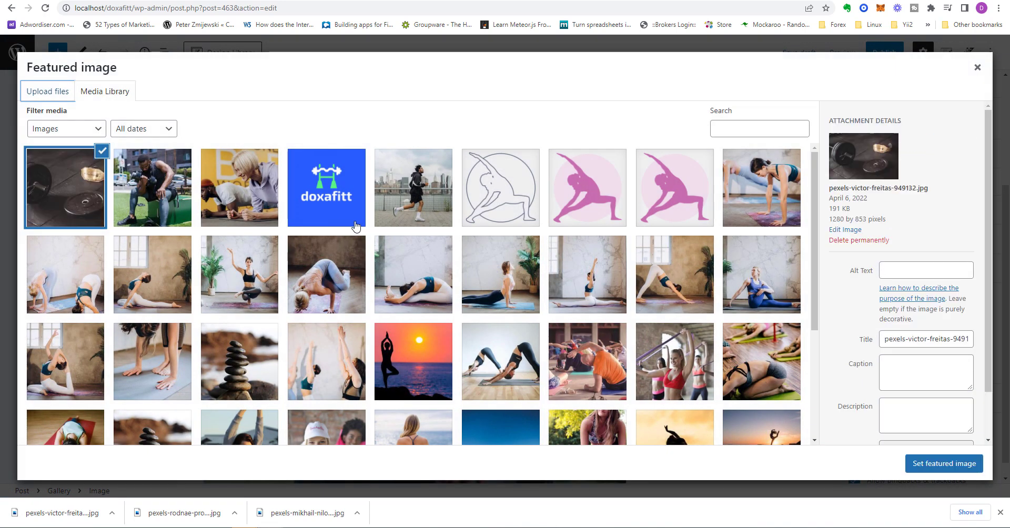
pyautogui.click(955, 468)
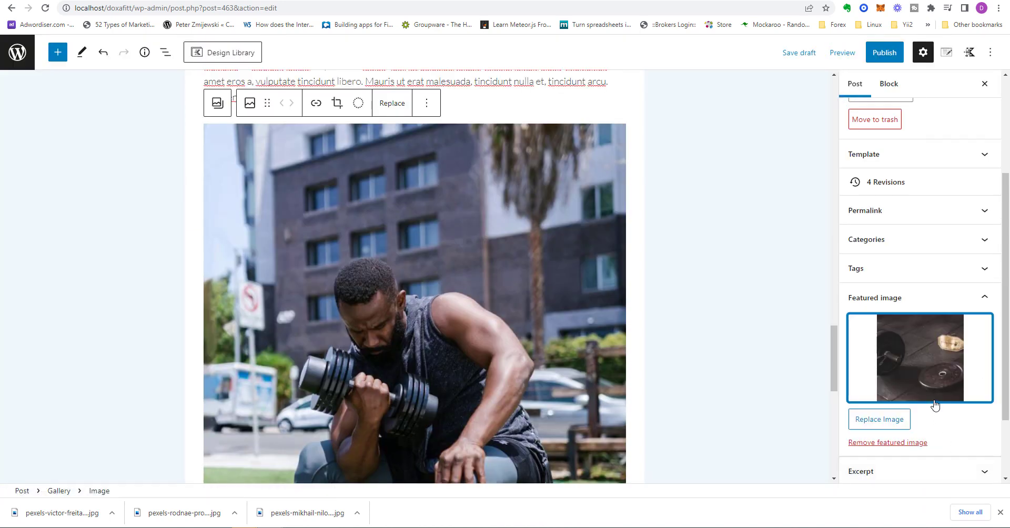
# Step: Preview the post in a new tab to check the featured image above the title, then close the preview
pyautogui.click(839, 56)
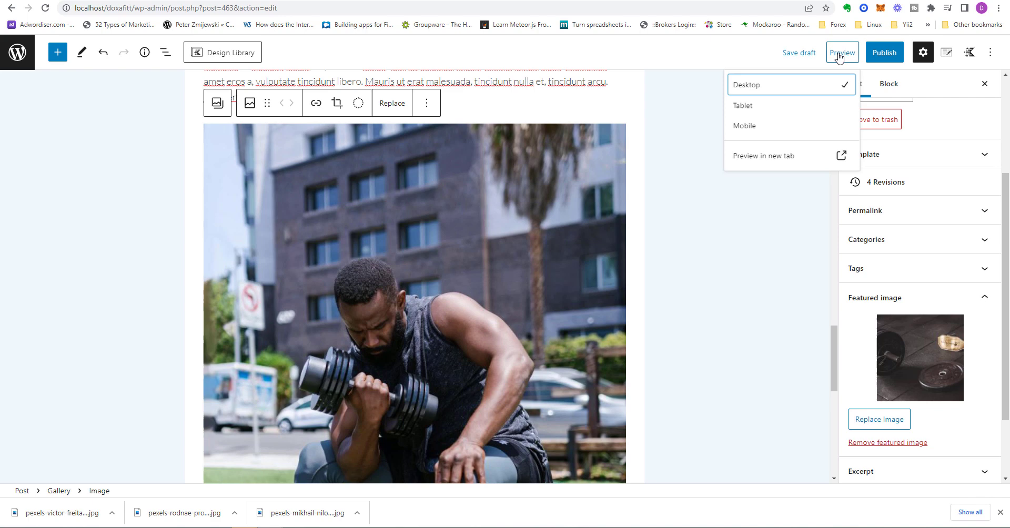
pyautogui.click(772, 156)
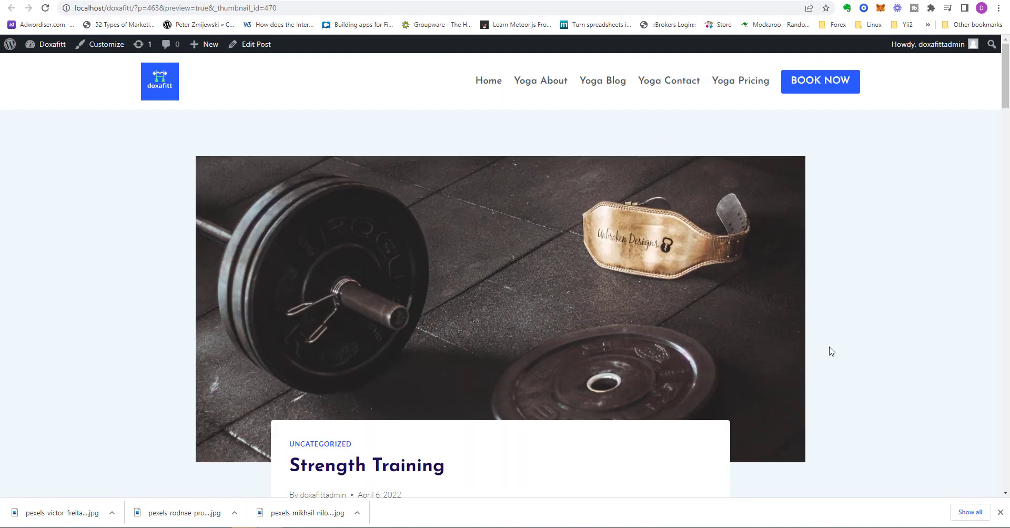
pyautogui.scroll(-3, 830, 351)
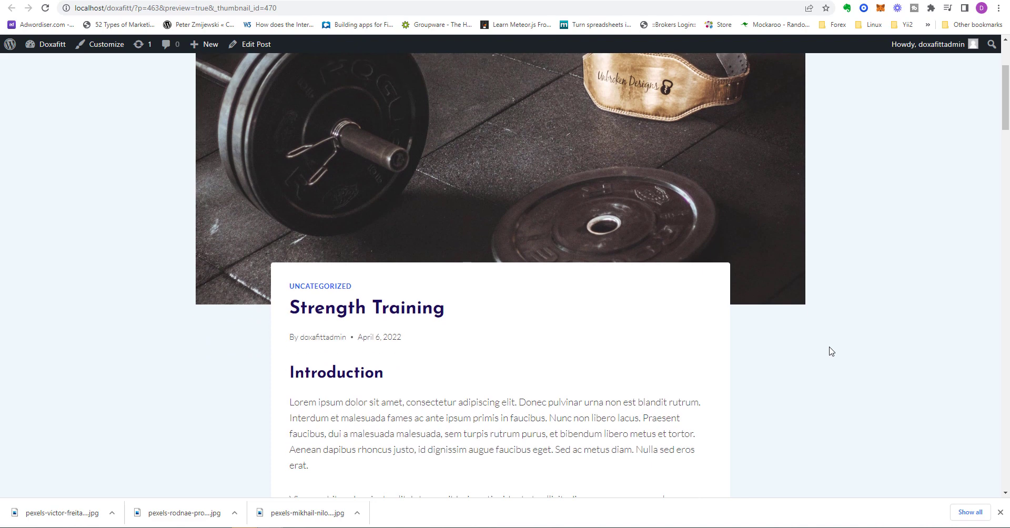
pyautogui.scroll(3, 831, 351)
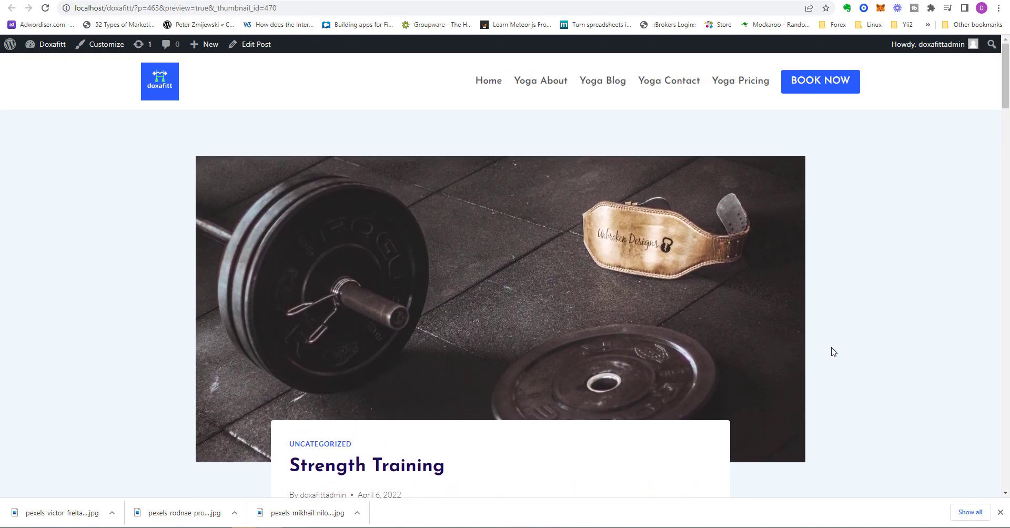
pyautogui.hotkey('ctrl', 'w')
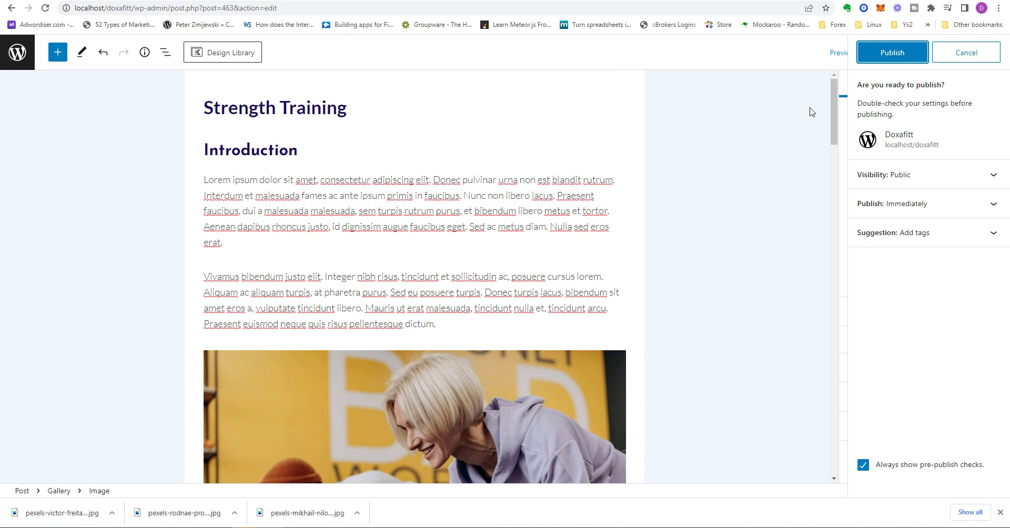
# Step: Review the post's visibility choices and its publish date and time settings in the pre-publish checks
pyautogui.click(917, 179)
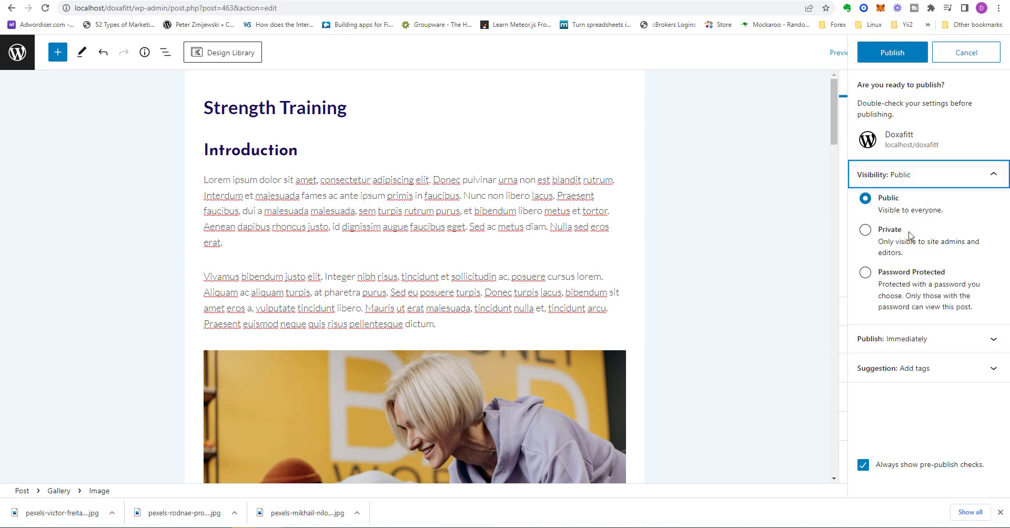
pyautogui.click(986, 174)
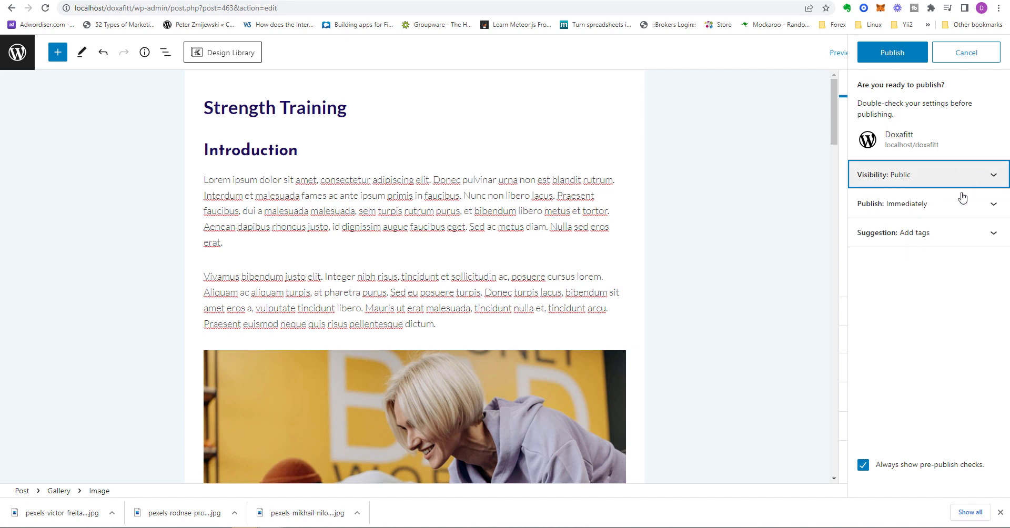
pyautogui.click(931, 204)
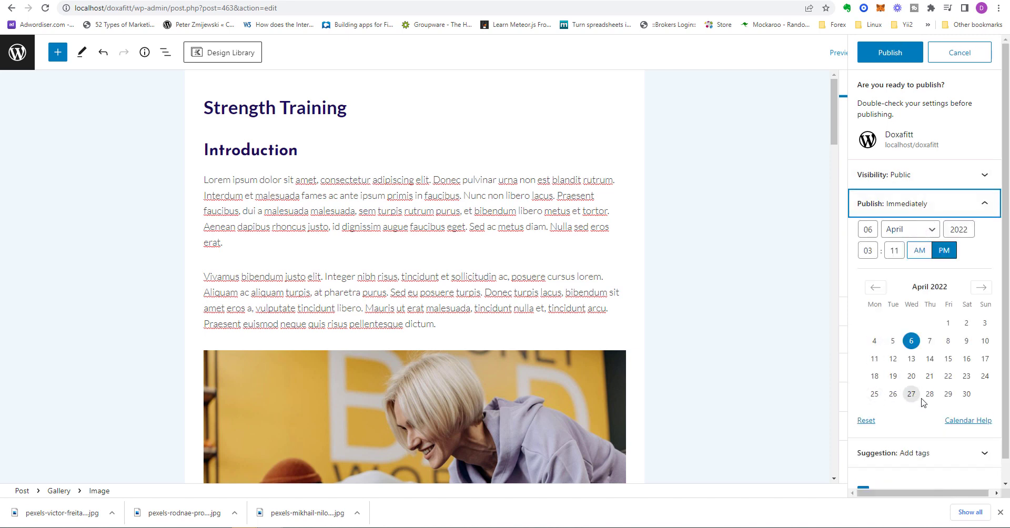
# Step: Add the tags strength training, fitness and weight training to the post in the pre-publish checks
pyautogui.click(985, 206)
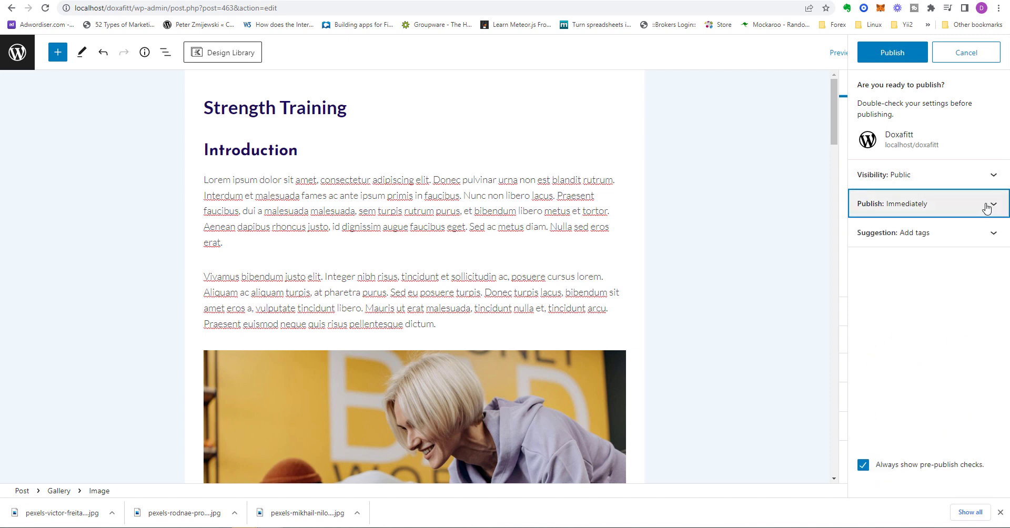
pyautogui.click(981, 238)
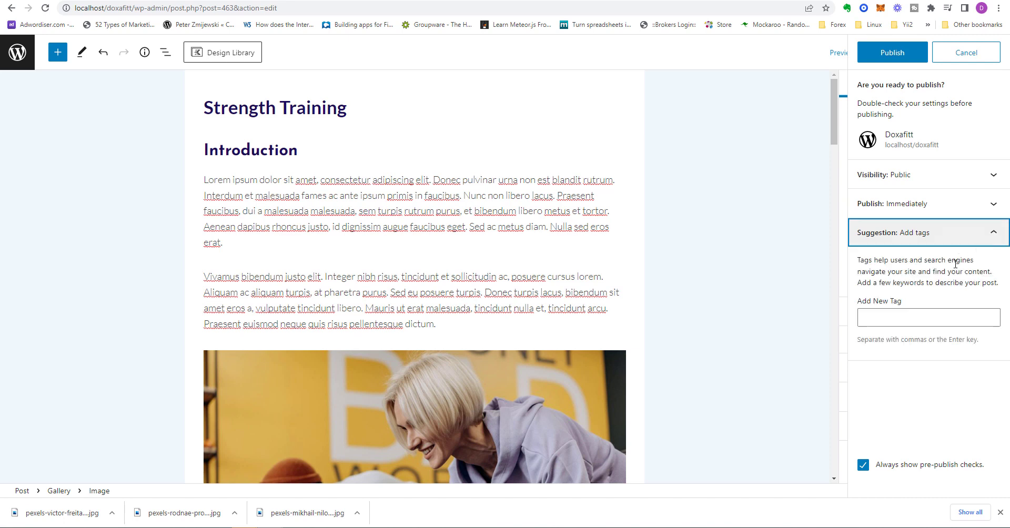
pyautogui.click(924, 321)
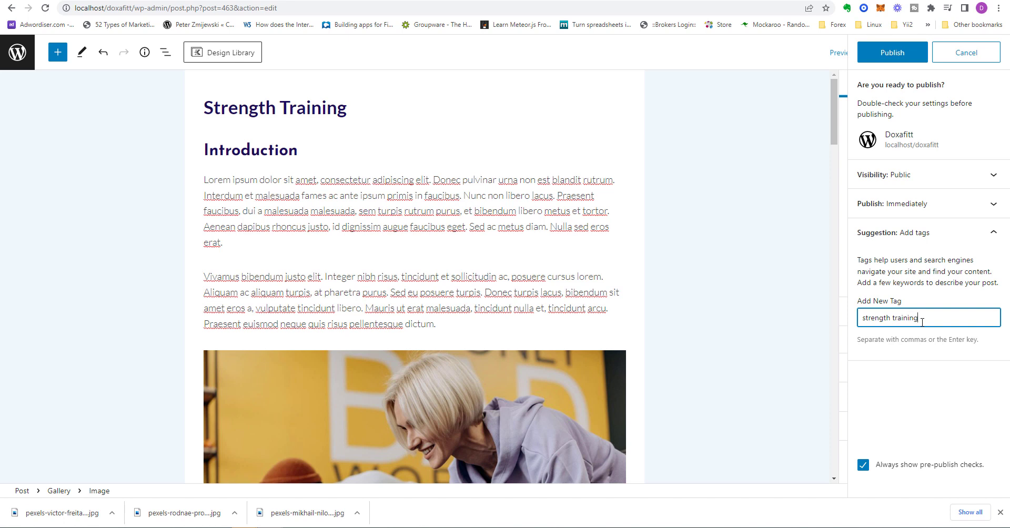
pyautogui.press('Return')
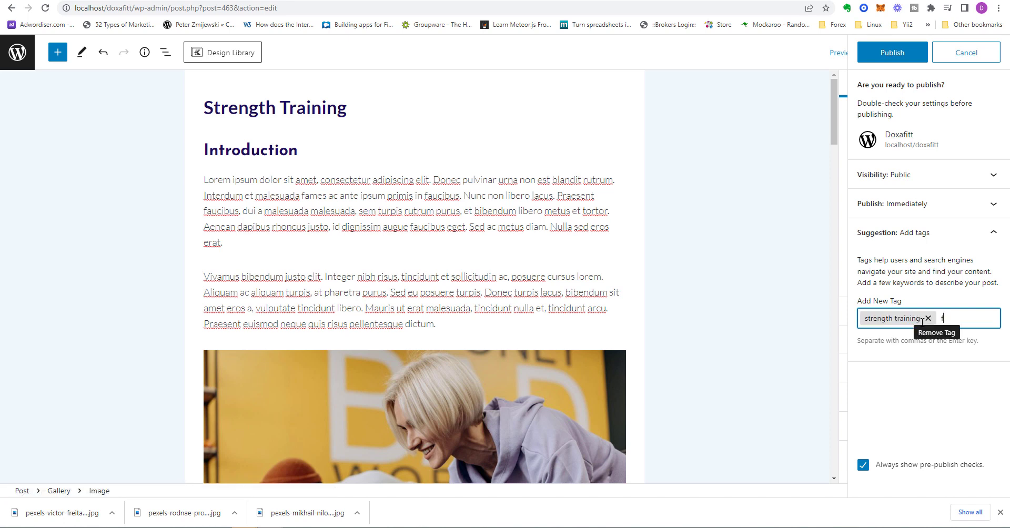
pyautogui.press('Return')
pyautogui.write('weight train')
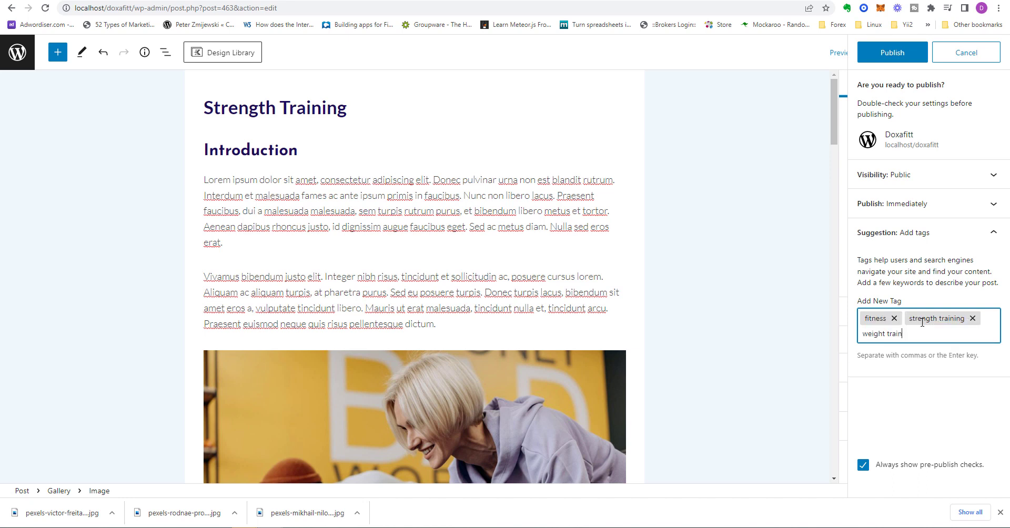
pyautogui.press('Return')
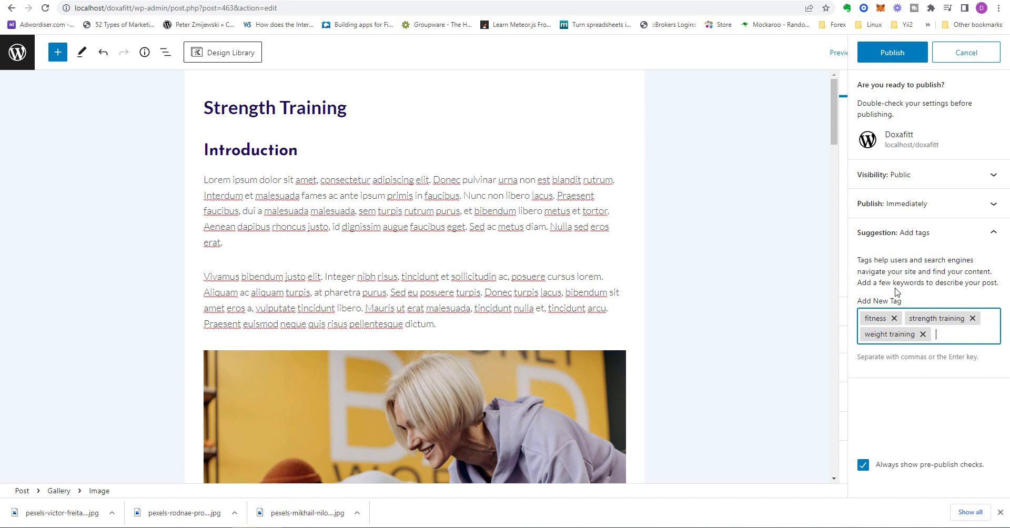
# Step: Publish the Strength Training post and open the live post in a new tab
pyautogui.click(892, 55)
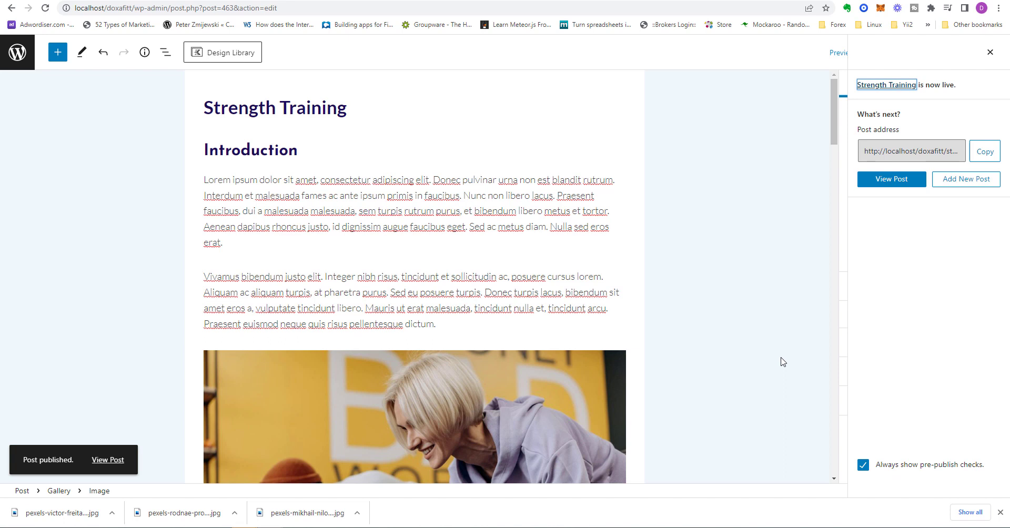
pyautogui.rightClick(111, 460)
pyautogui.click(157, 361)
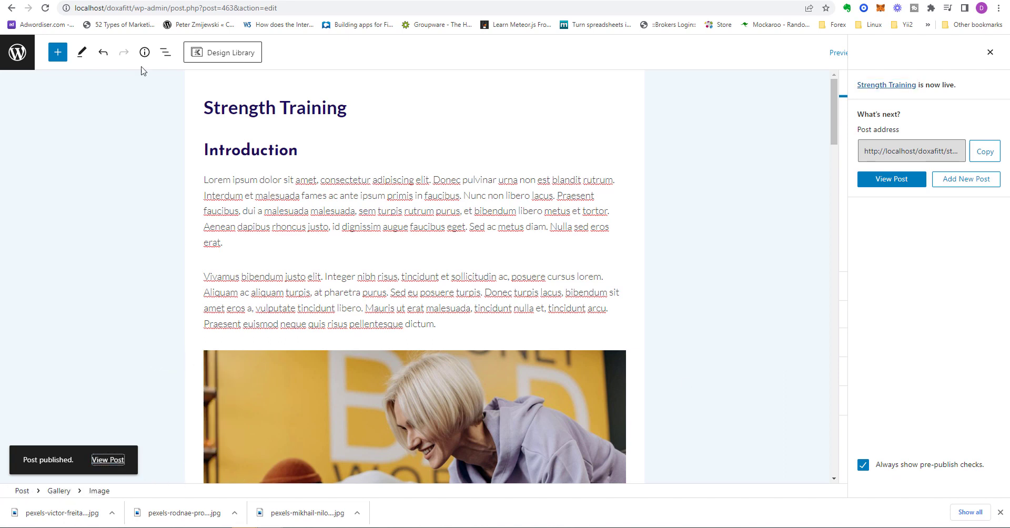
pyautogui.hotkey('ctrl', 'Tab')
# Step: Test the Introduction and Section 1 links in the live post's table of contents, review the remaining sections, and return to the post editor
pyautogui.moveTo(1002, 74); pyautogui.dragTo(1006, 192)
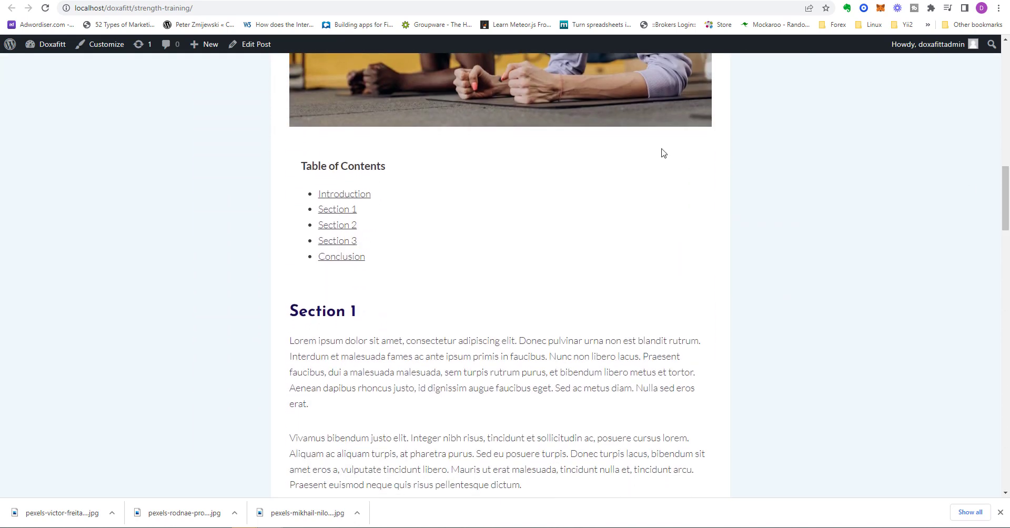
pyautogui.click(362, 193)
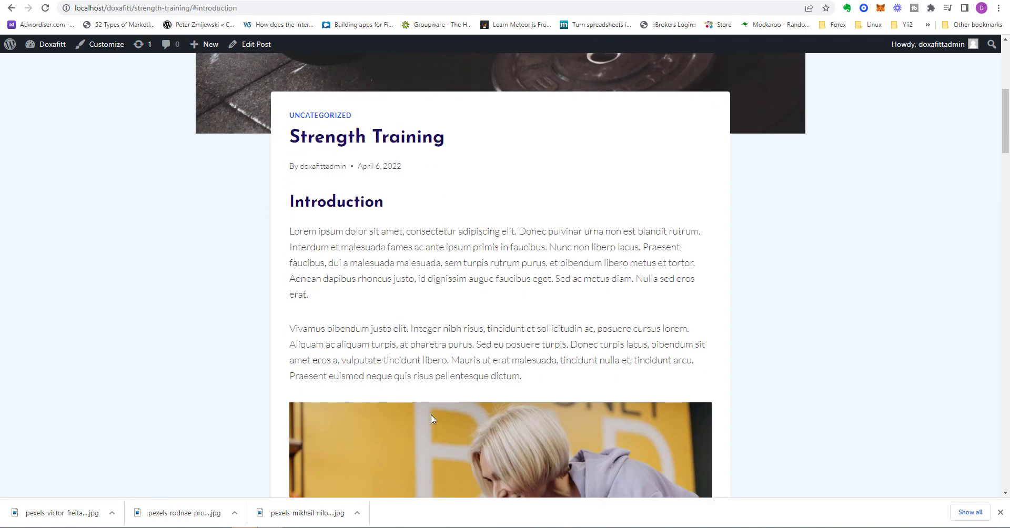
pyautogui.scroll(-6, 430, 418)
pyautogui.click(331, 434)
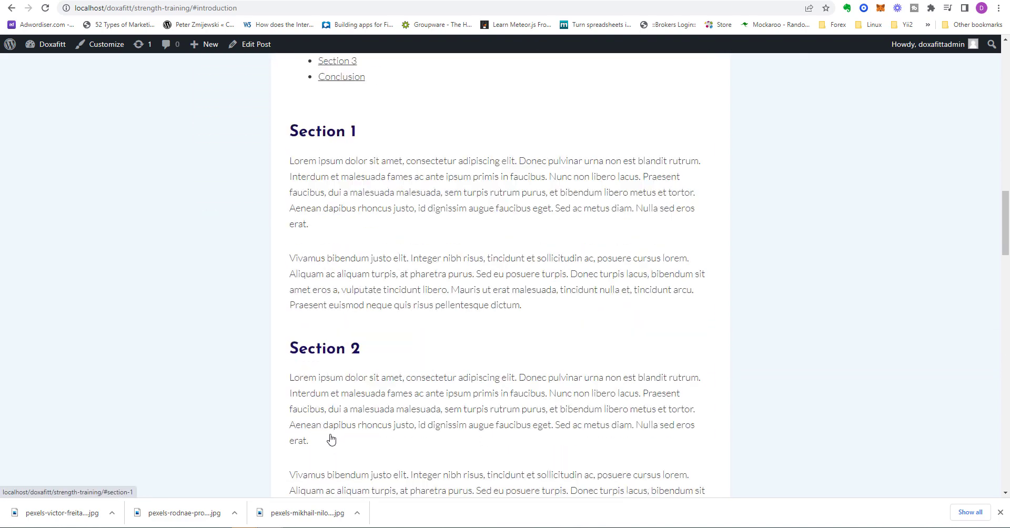
pyautogui.scroll(5, 361, 296)
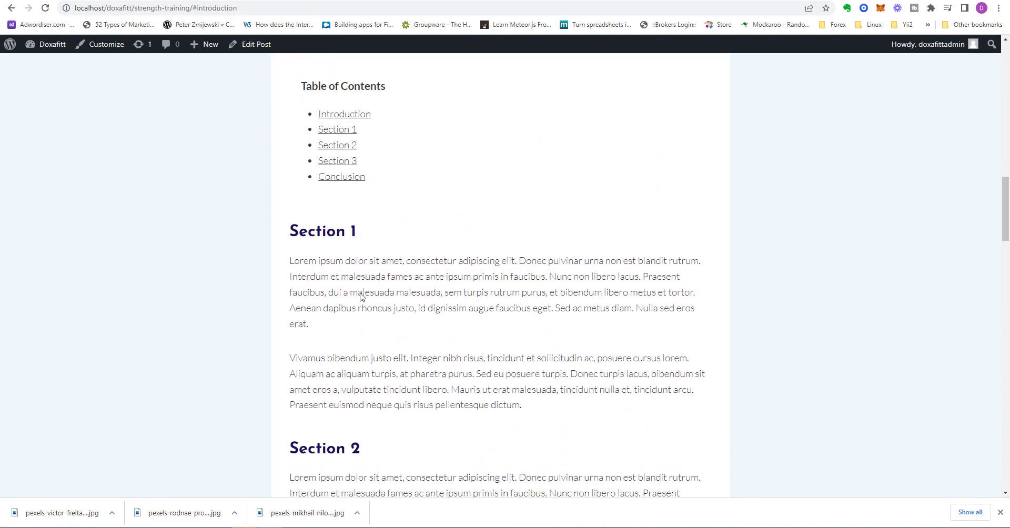
pyautogui.click(338, 275)
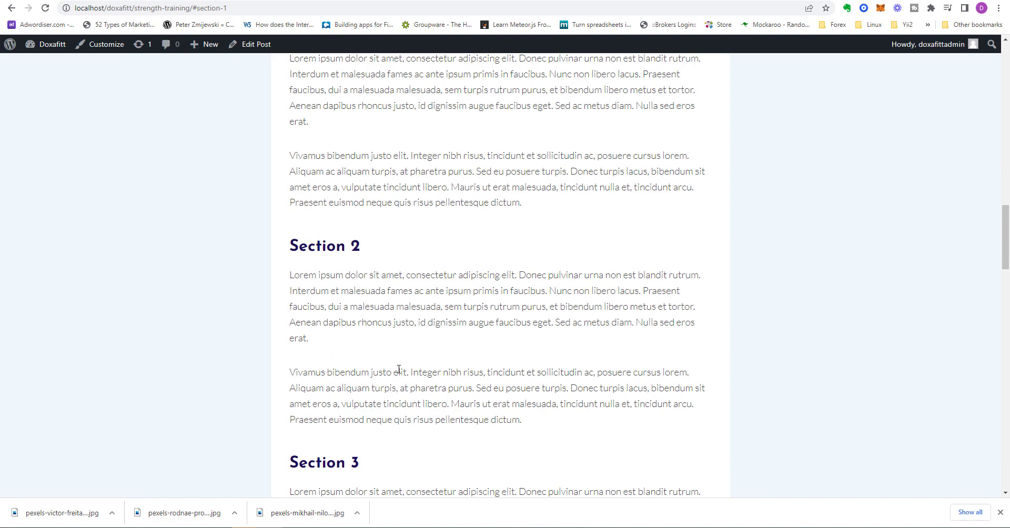
pyautogui.scroll(-6, 398, 367)
pyautogui.scroll(-1, 396, 384)
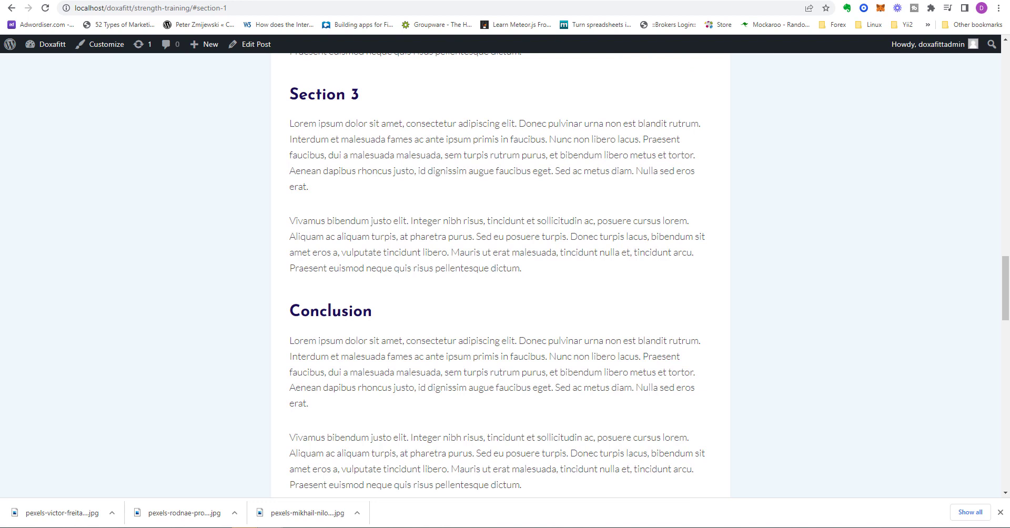
pyautogui.click(269, 1)
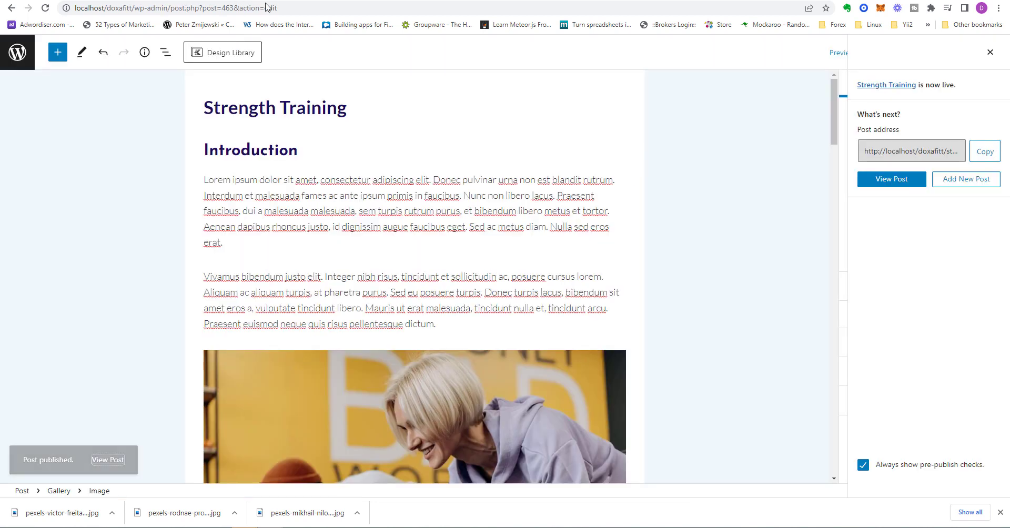
# Step: Replace the post's Uncategorized category with a new category named strength training and update the post
pyautogui.click(990, 52)
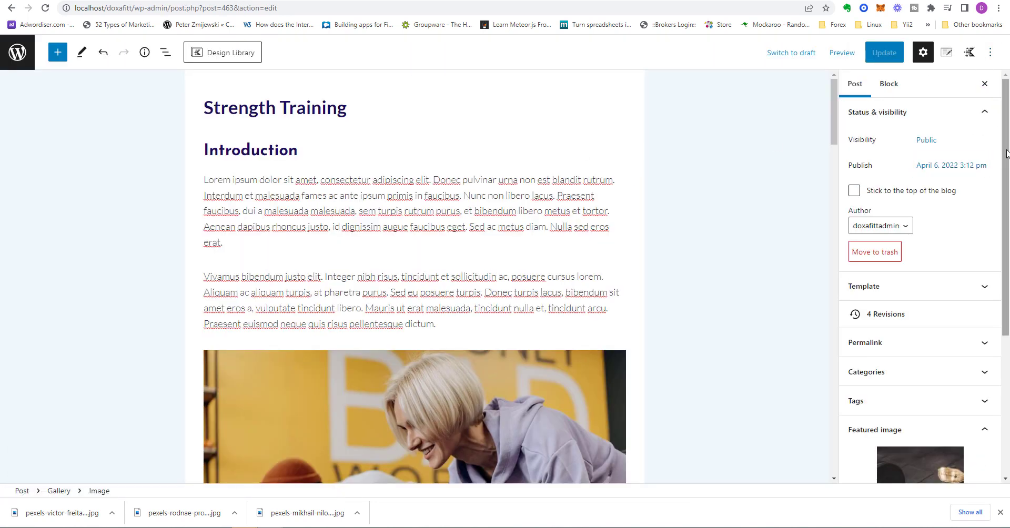
pyautogui.scroll(-3, 988, 211)
pyautogui.click(885, 209)
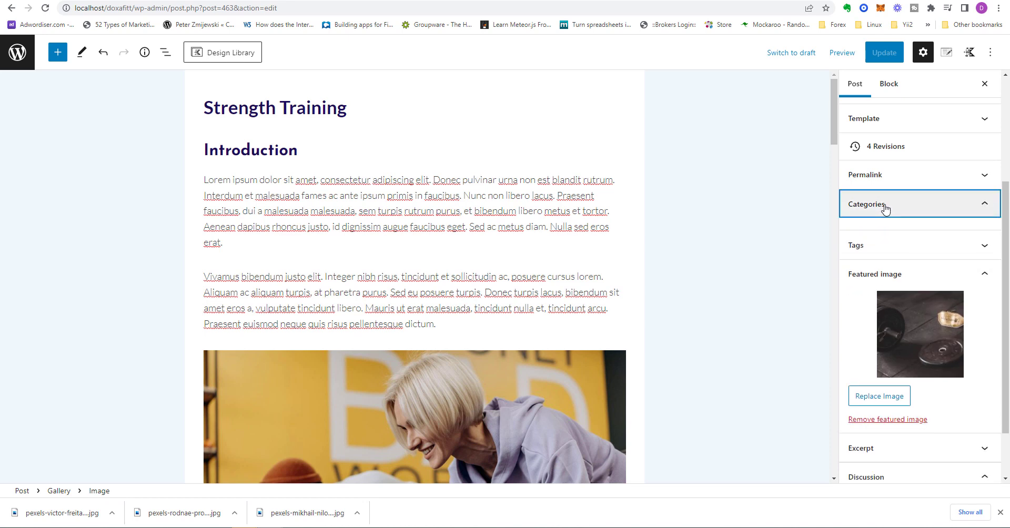
pyautogui.click(854, 227)
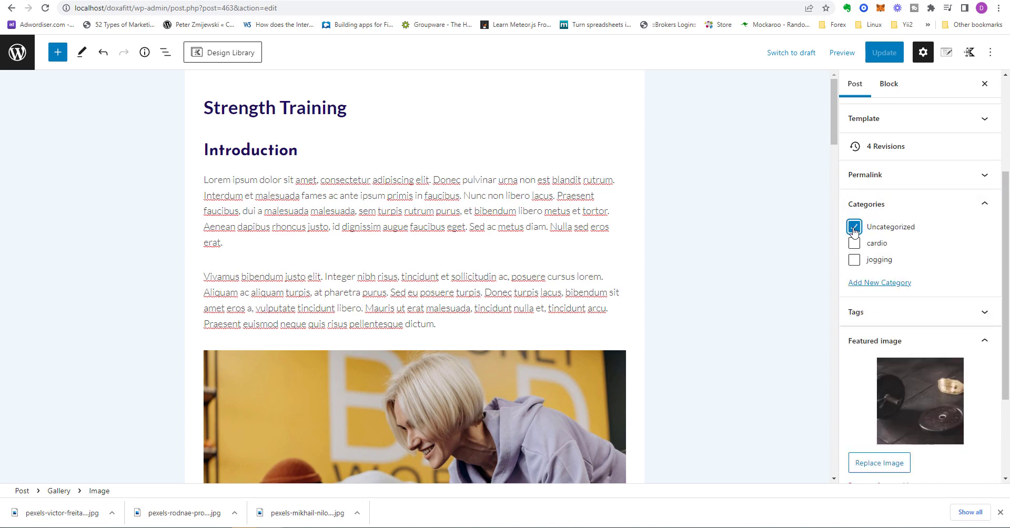
pyautogui.click(866, 284)
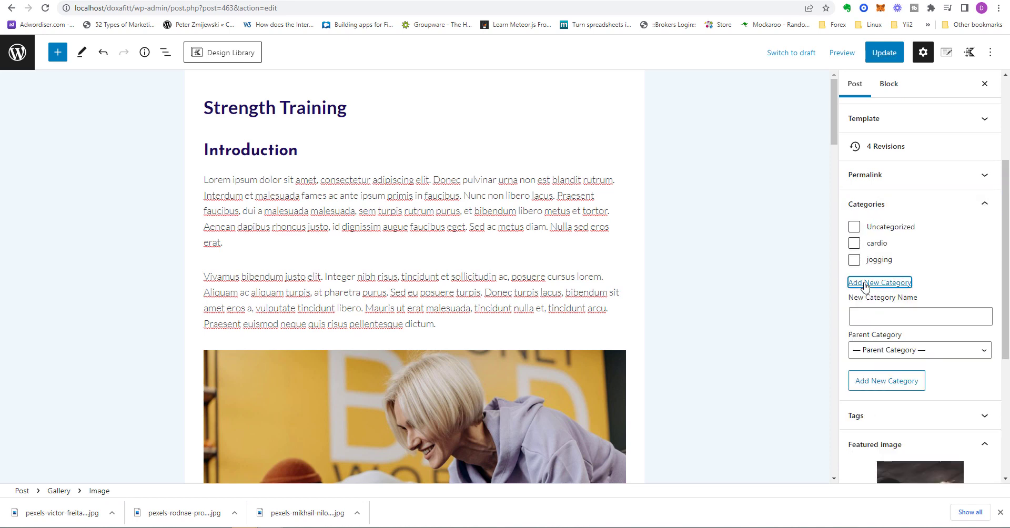
pyautogui.click(857, 318)
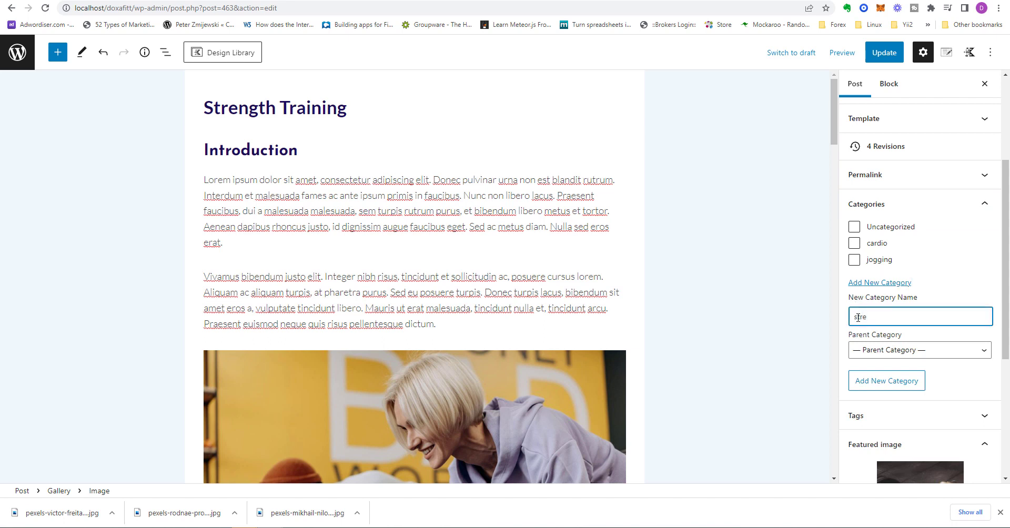
pyautogui.write('strength training')
pyautogui.press('Return')
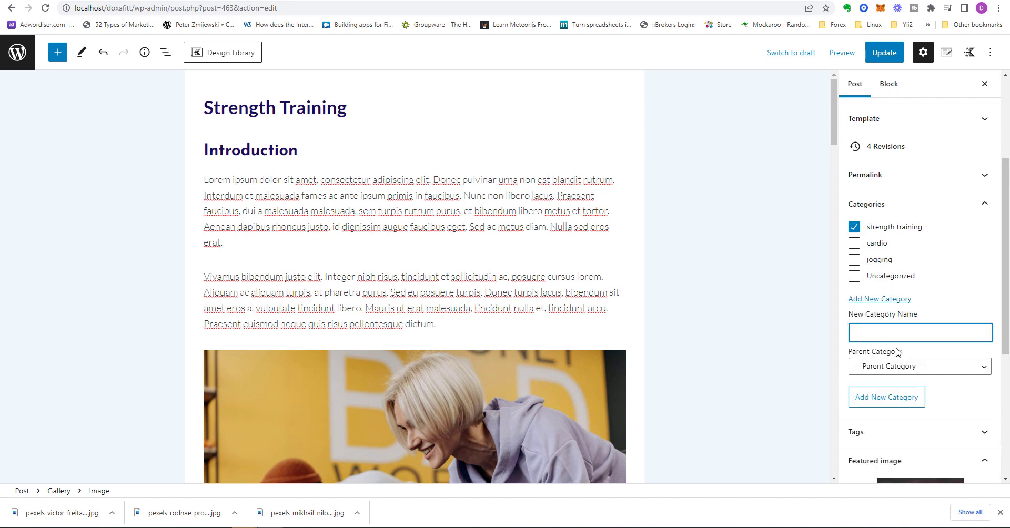
pyautogui.click(884, 53)
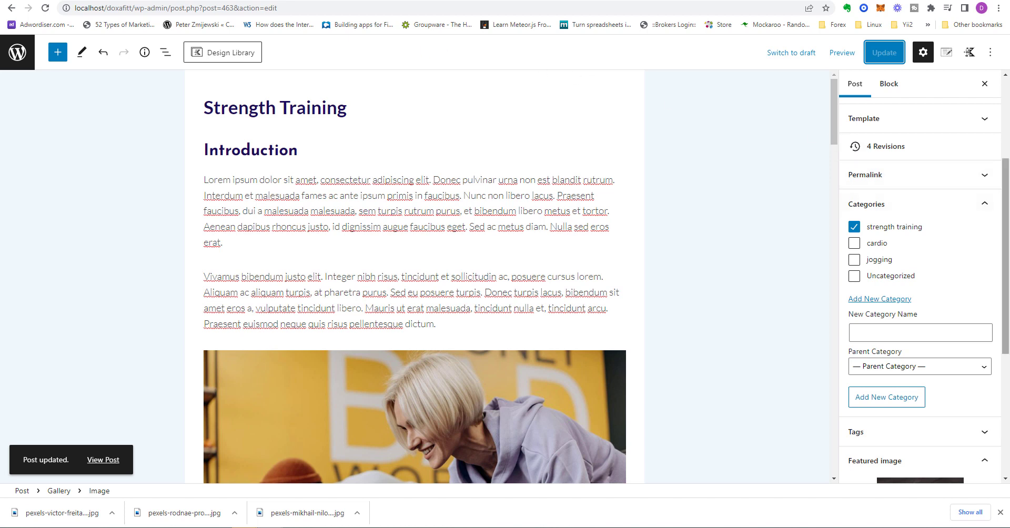
# Step: Open the updated post from its permalink and check the category label above the title
pyautogui.scroll(3, 1007, 201)
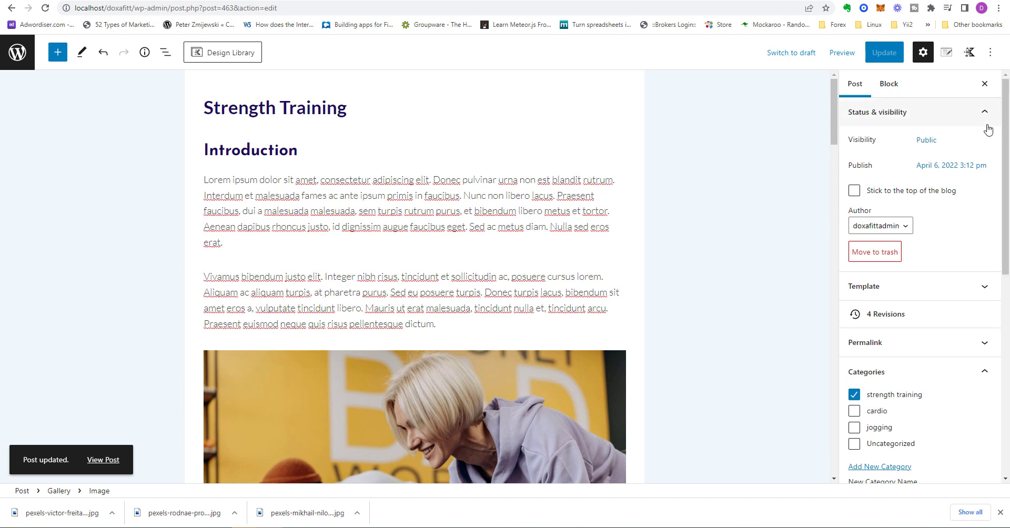
pyautogui.click(891, 339)
pyautogui.click(884, 465)
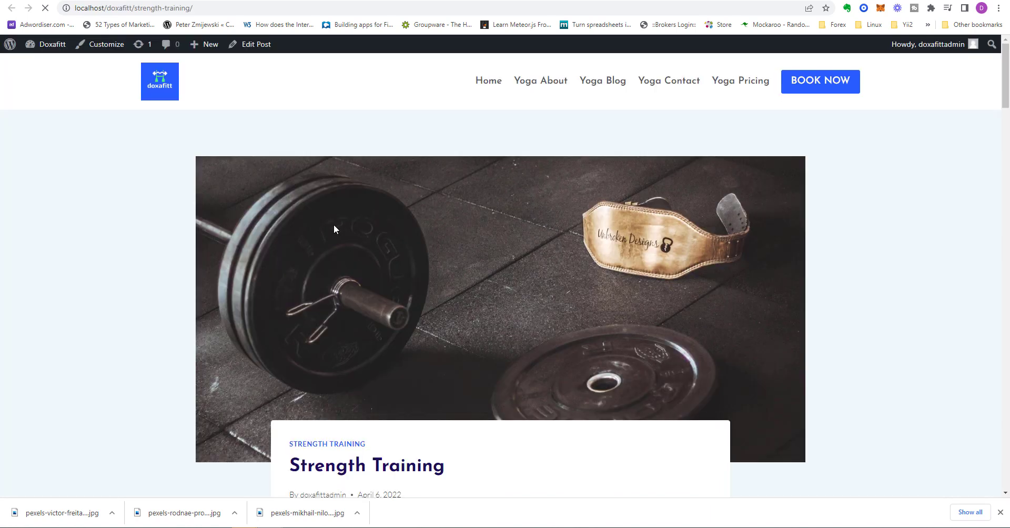
pyautogui.scroll(-2, 627, 291)
pyautogui.scroll(2, 627, 292)
# Step: Open the site's Yoga Blog page and check how the Strength Training post is listed
pyautogui.click(598, 82)
pyautogui.scroll(-5, 640, 412)
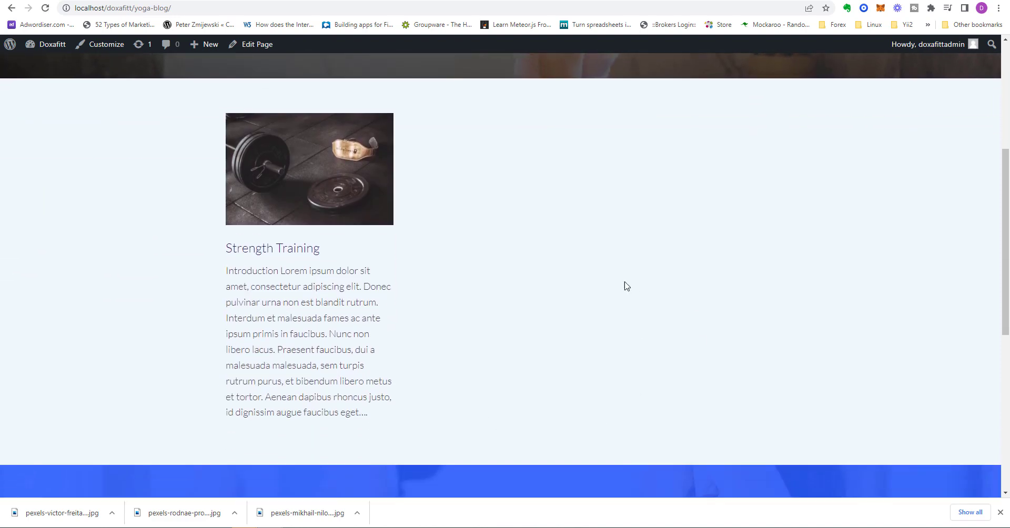
pyautogui.scroll(5, 546, 314)
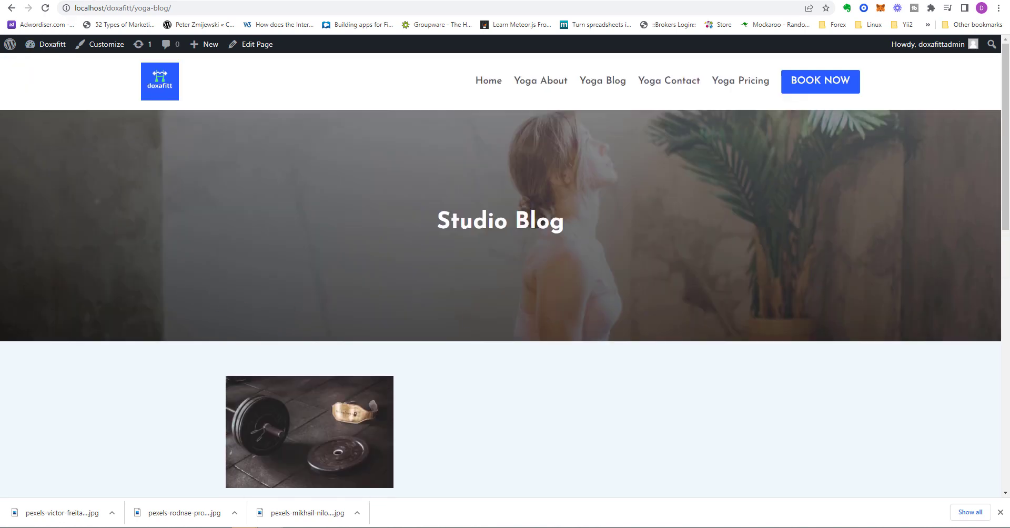
# Step: In the Yoga Blog page's editor, shorten the page title to Blog and set the URL slug to blog
pyautogui.click(87, 0)
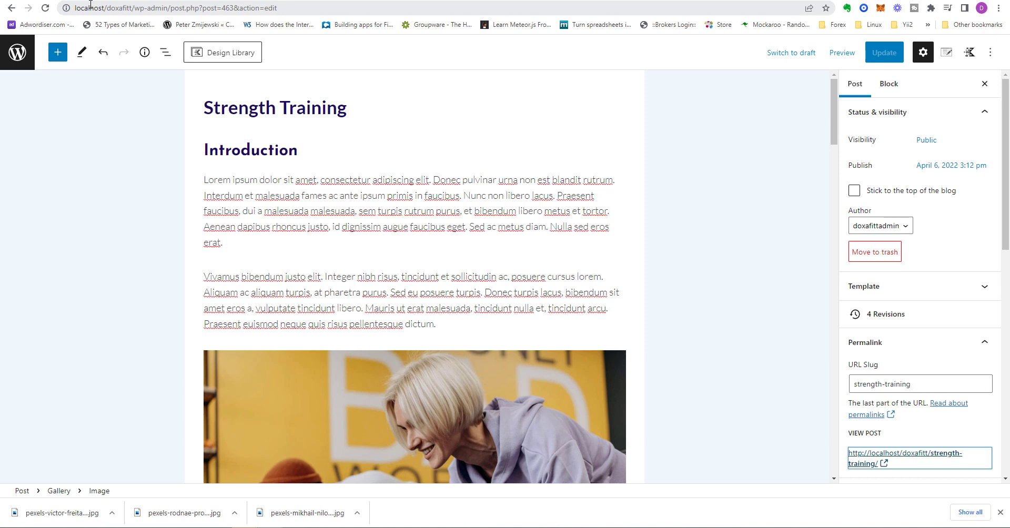
pyautogui.click(90, 1)
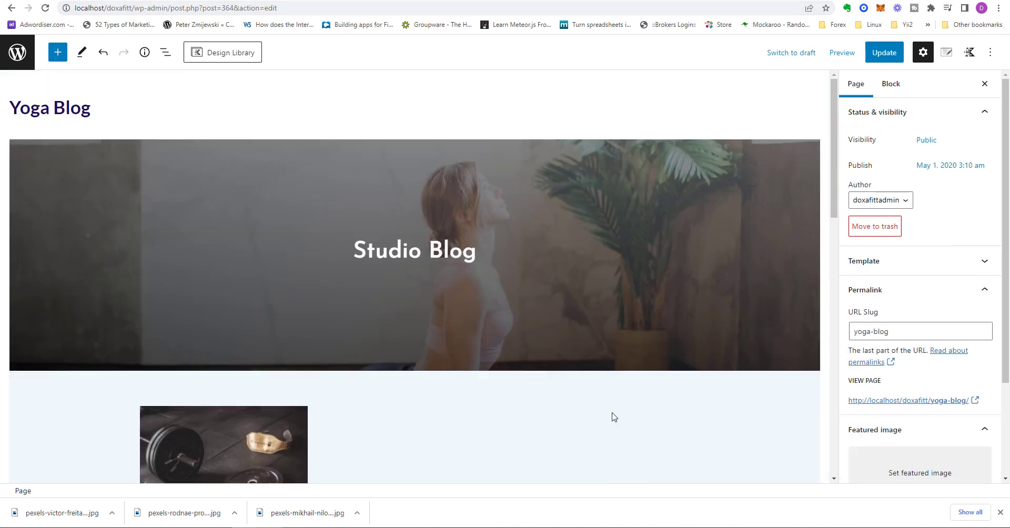
pyautogui.doubleClick(32, 109)
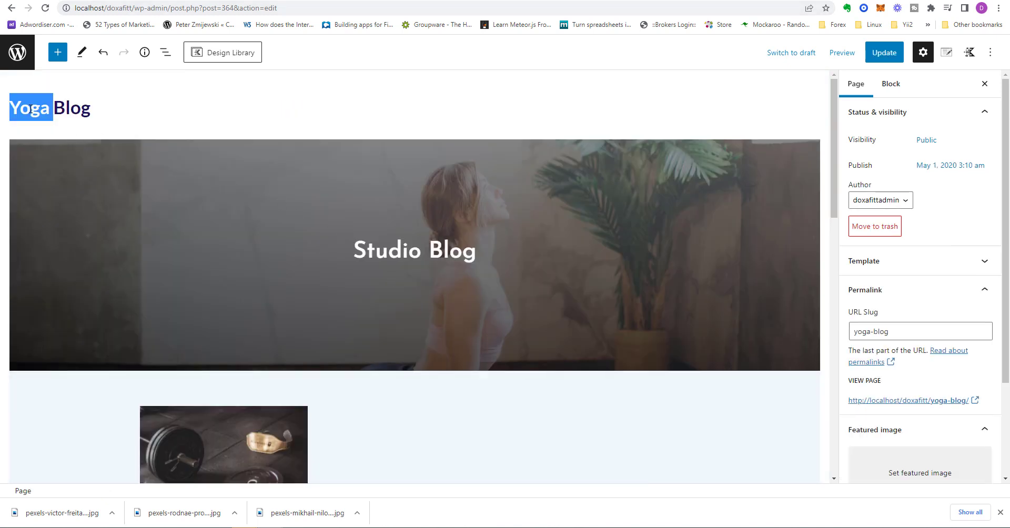
pyautogui.press('BackSpace')
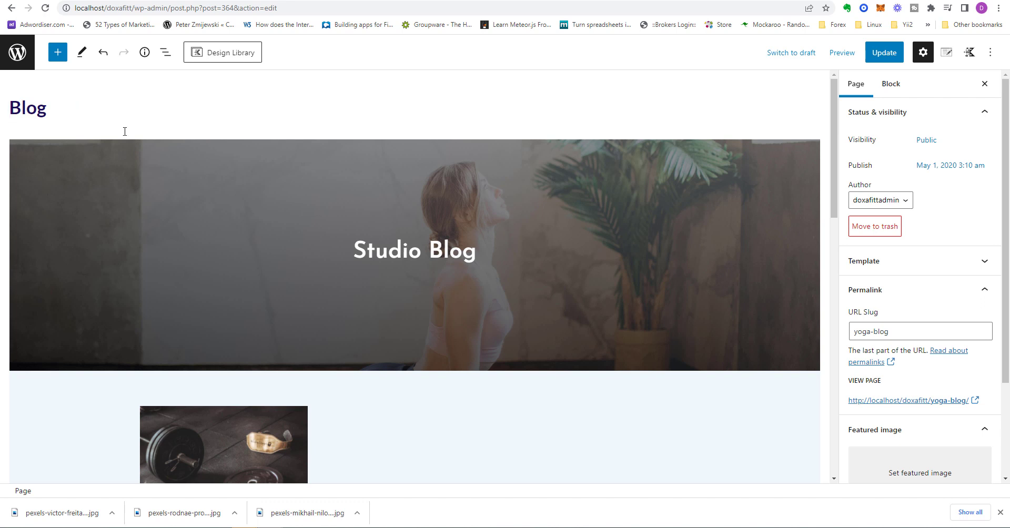
pyautogui.moveTo(874, 330); pyautogui.dragTo(825, 332)
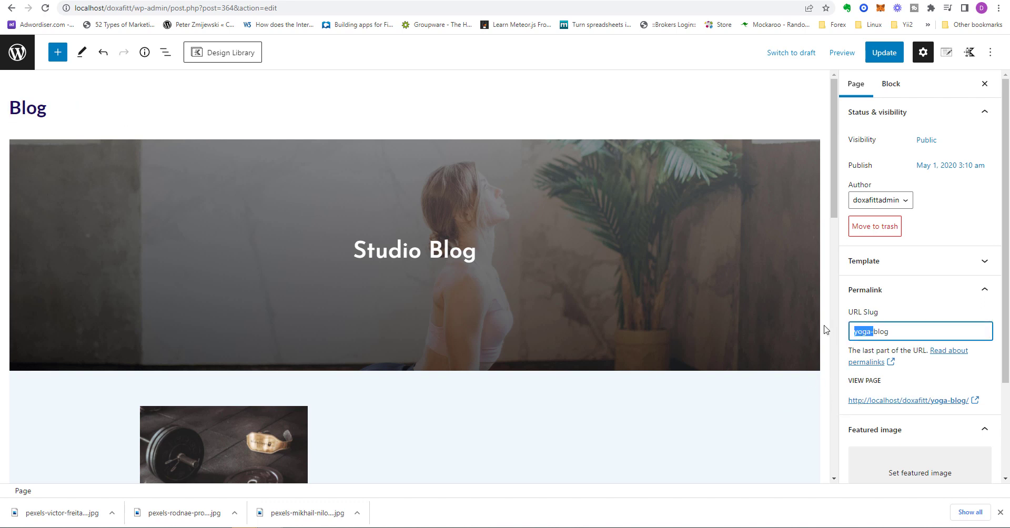
pyautogui.press('BackSpace')
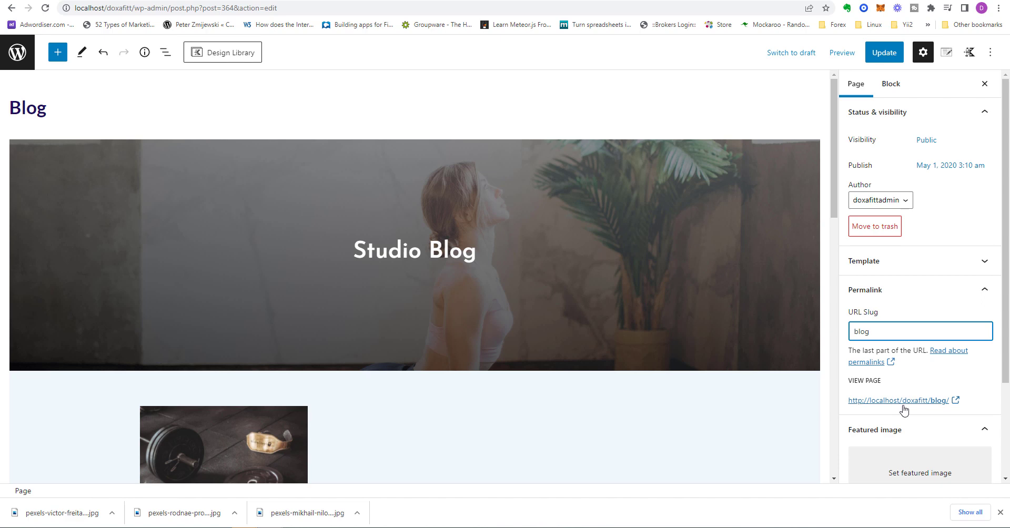
# Step: Remove the yoga background image from the Blog page's Studio Blog header row
pyautogui.scroll(-2, 904, 409)
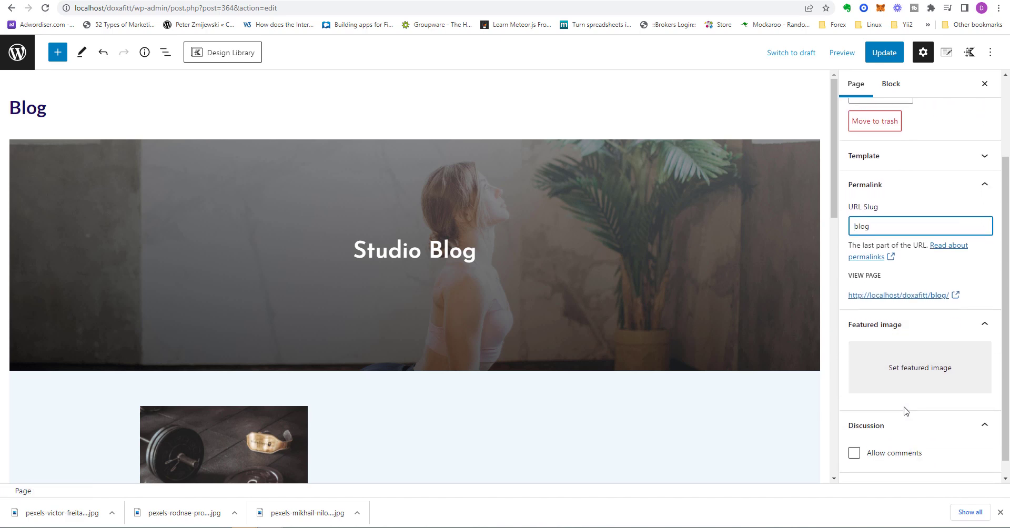
pyautogui.scroll(2, 904, 410)
pyautogui.click(642, 266)
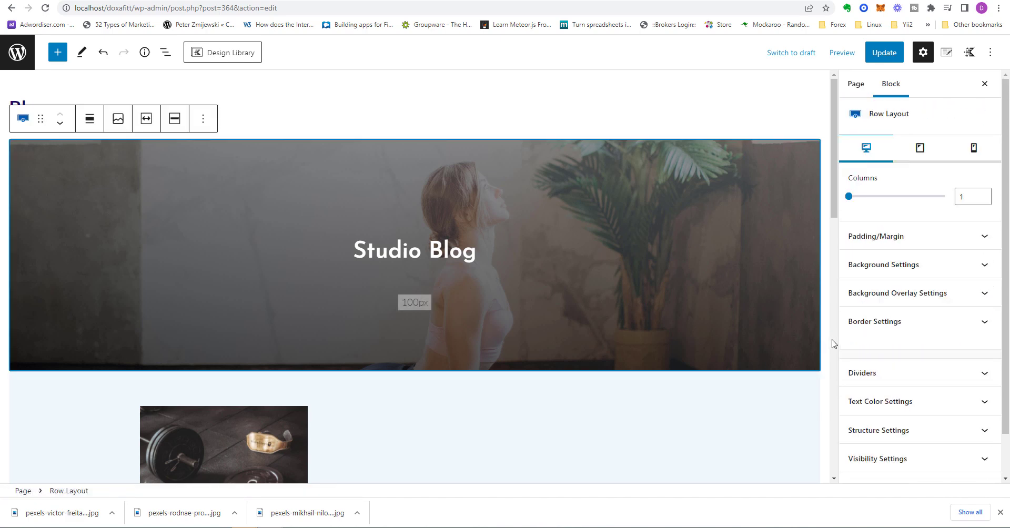
pyautogui.scroll(-3, 832, 344)
pyautogui.click(868, 265)
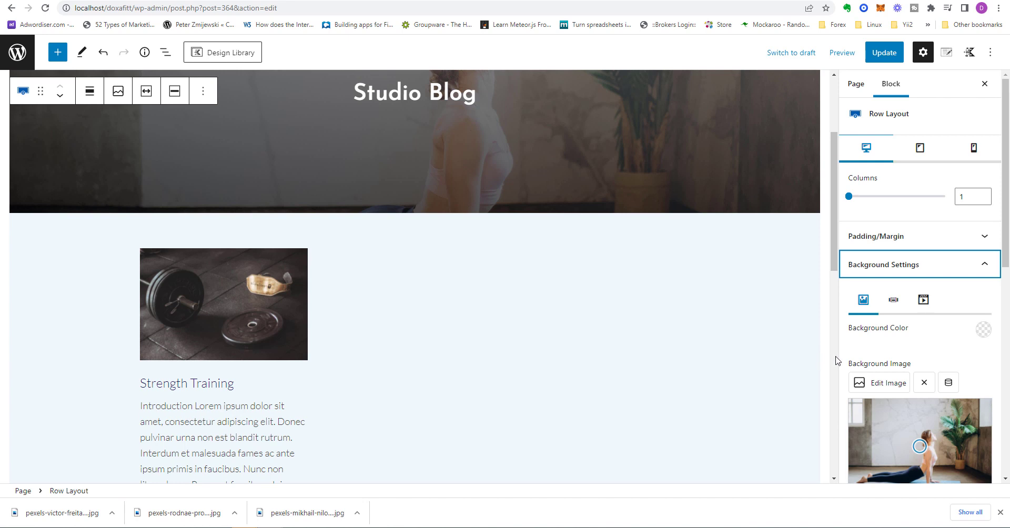
pyautogui.scroll(-2, 844, 361)
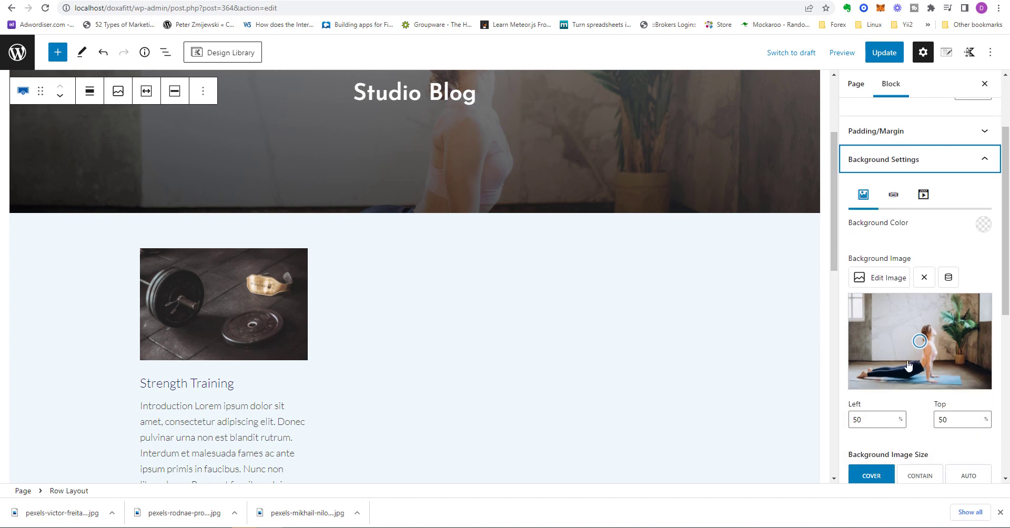
pyautogui.scroll(-1, 908, 362)
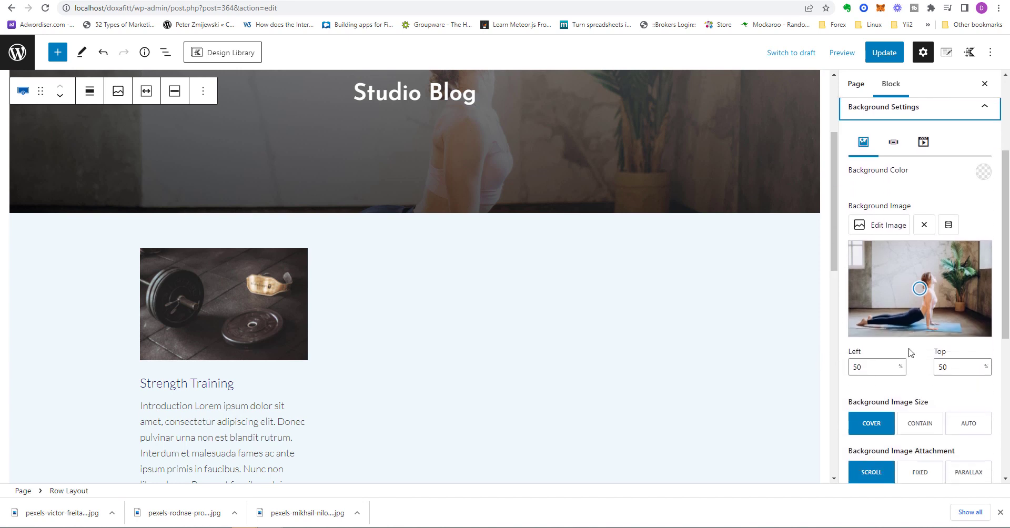
pyautogui.click(924, 225)
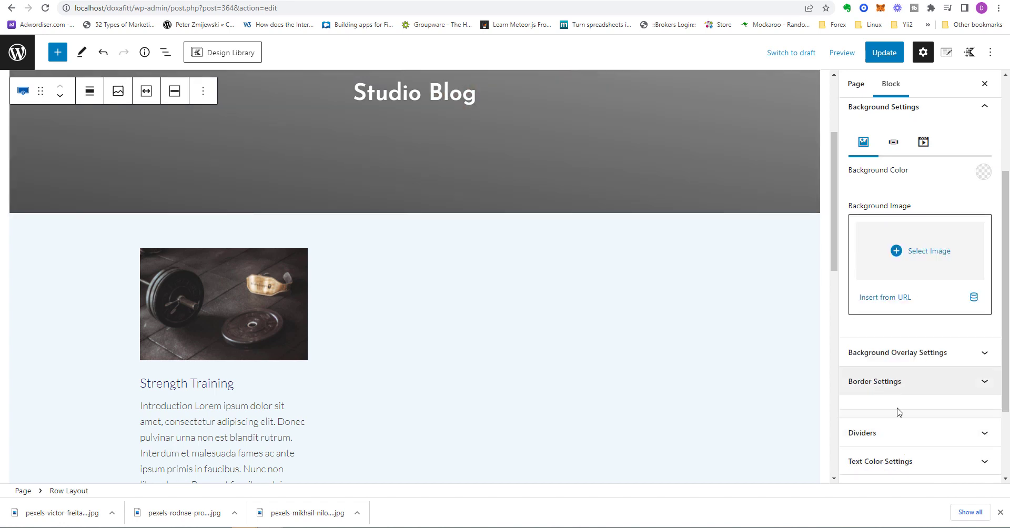
# Step: Start selecting a new header background image, switch to Pexels, search for fitness and open the photo of two silhouetted runners
pyautogui.scroll(2, 902, 413)
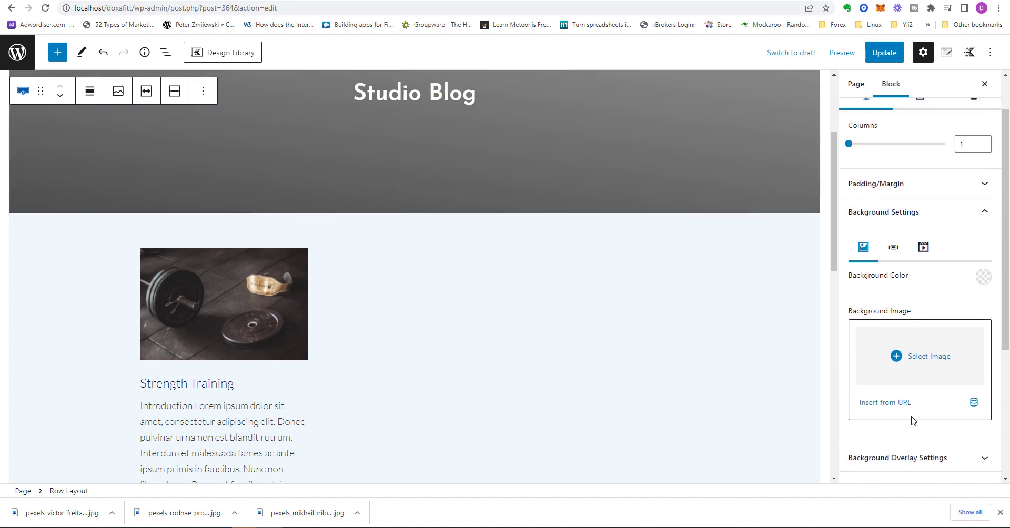
pyautogui.click(915, 362)
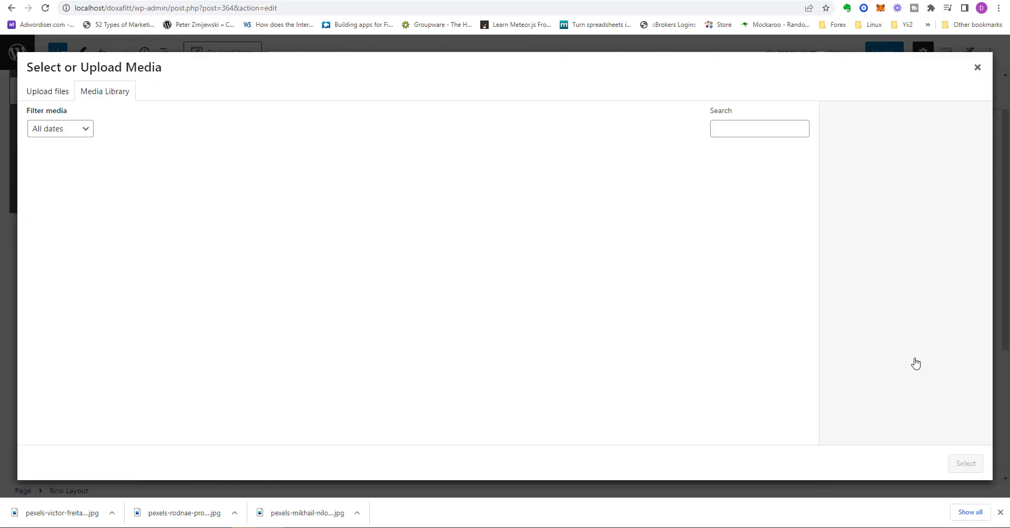
pyautogui.click(181, 0)
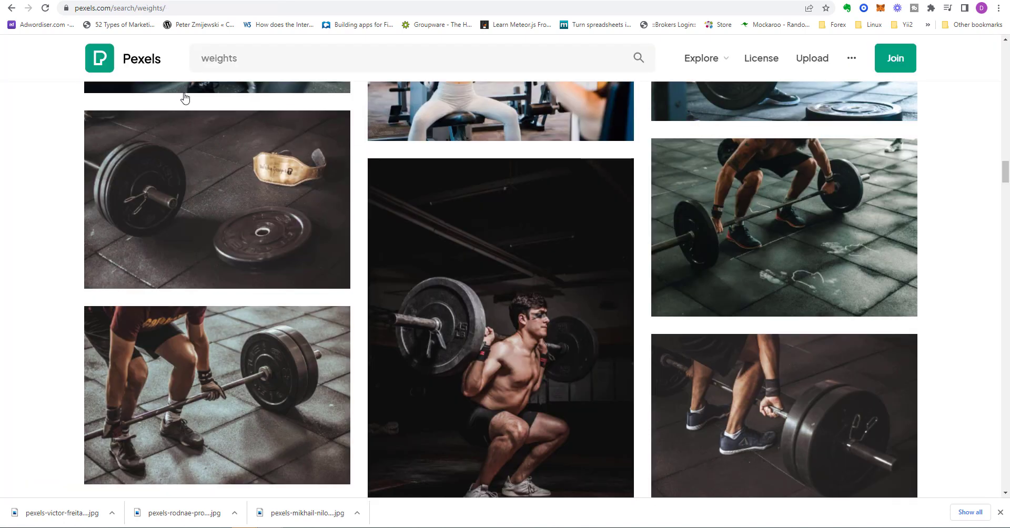
pyautogui.moveTo(1004, 173); pyautogui.dragTo(1005, 53)
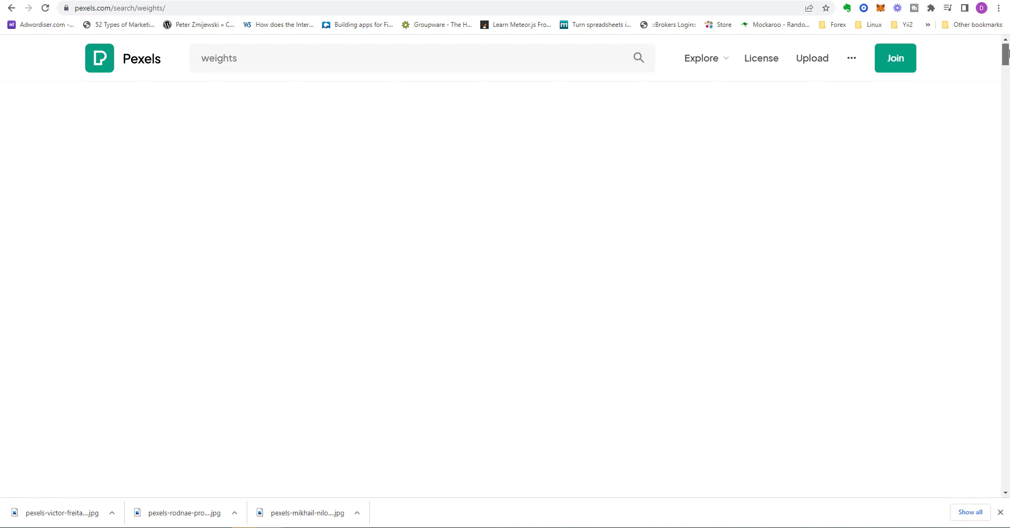
pyautogui.click(279, 59)
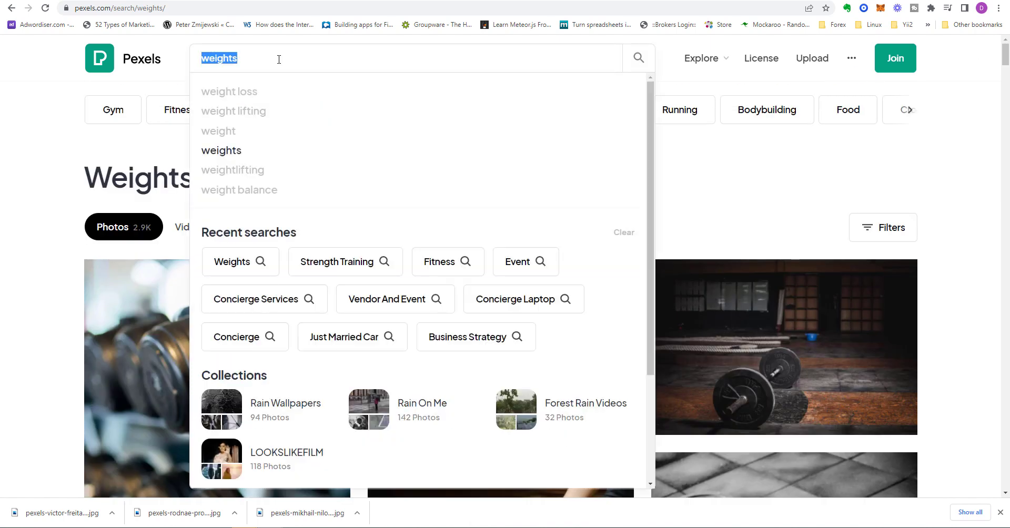
pyautogui.write('fitness')
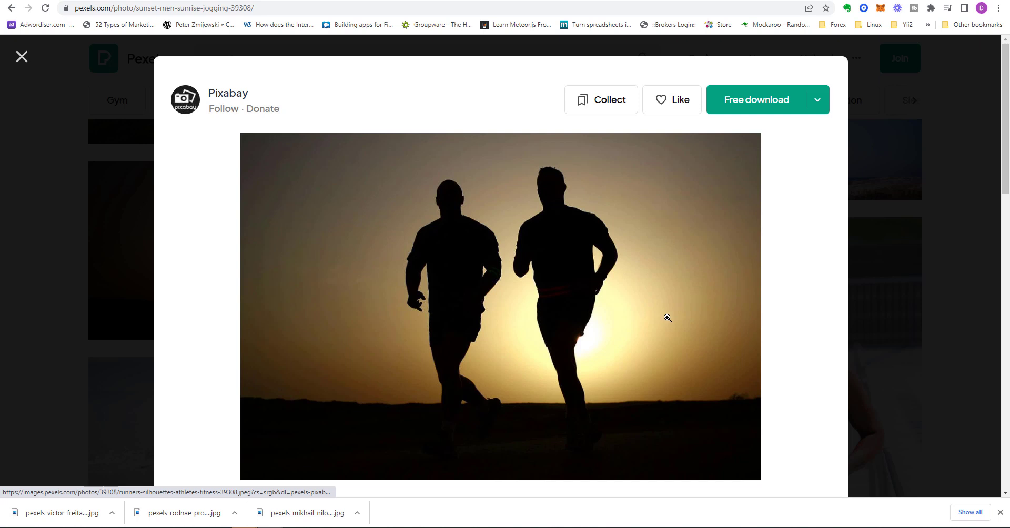
# Step: Download the runners photo in Medium size, 1280×854
pyautogui.click(820, 104)
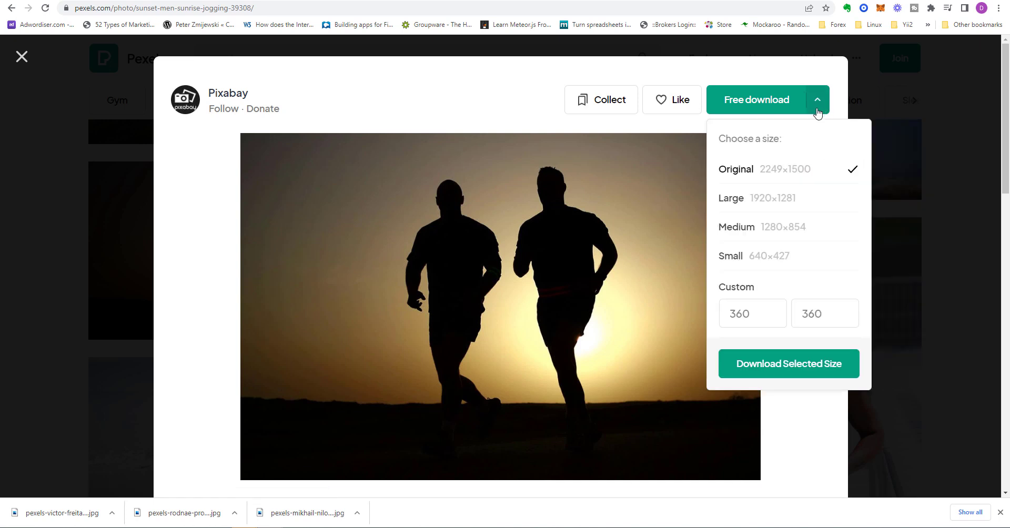
pyautogui.click(786, 228)
pyautogui.click(763, 356)
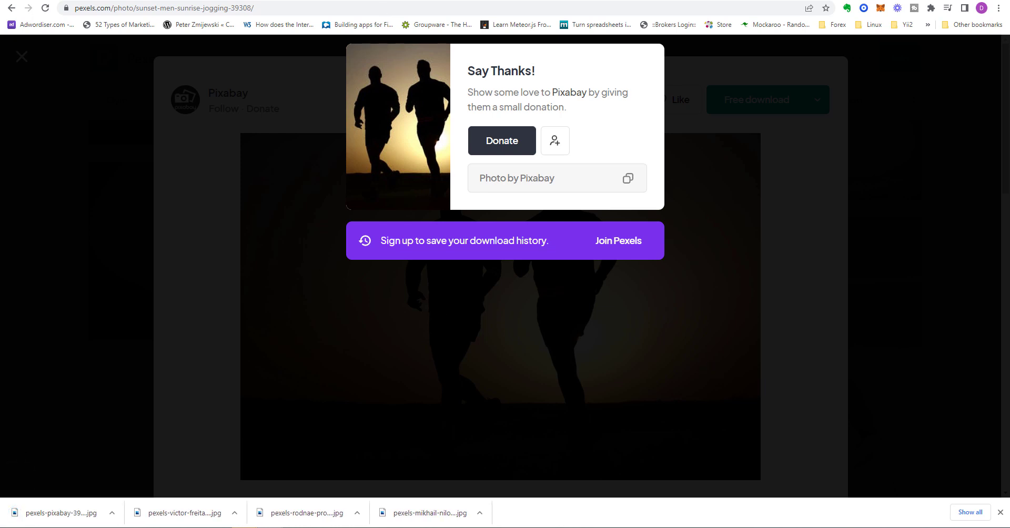
# Step: Upload pexels-pixabay-39308.jpg as the header row's background in WordPress and move its focal point up to bring the runners' heads into view
pyautogui.hotkey('ctrl', 'shift', 'Tab')
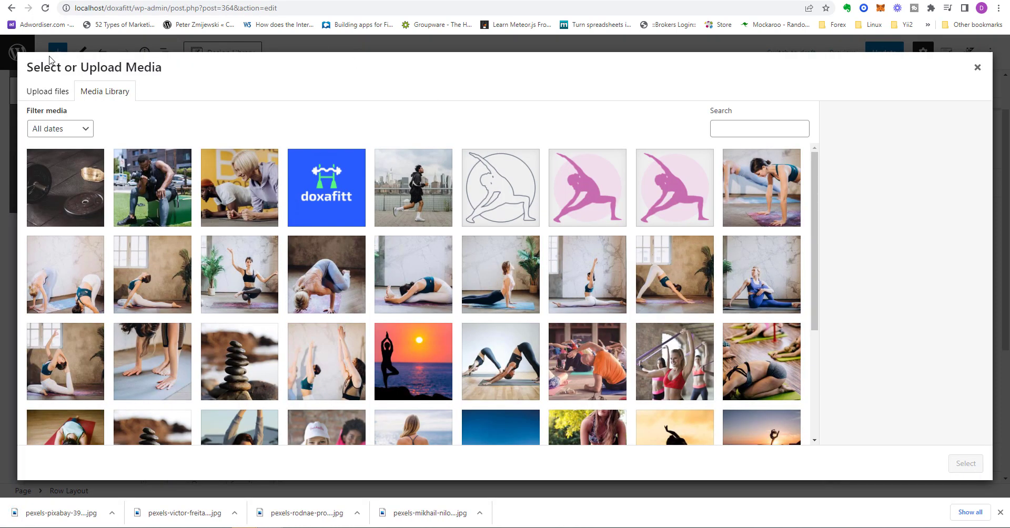
pyautogui.click(48, 97)
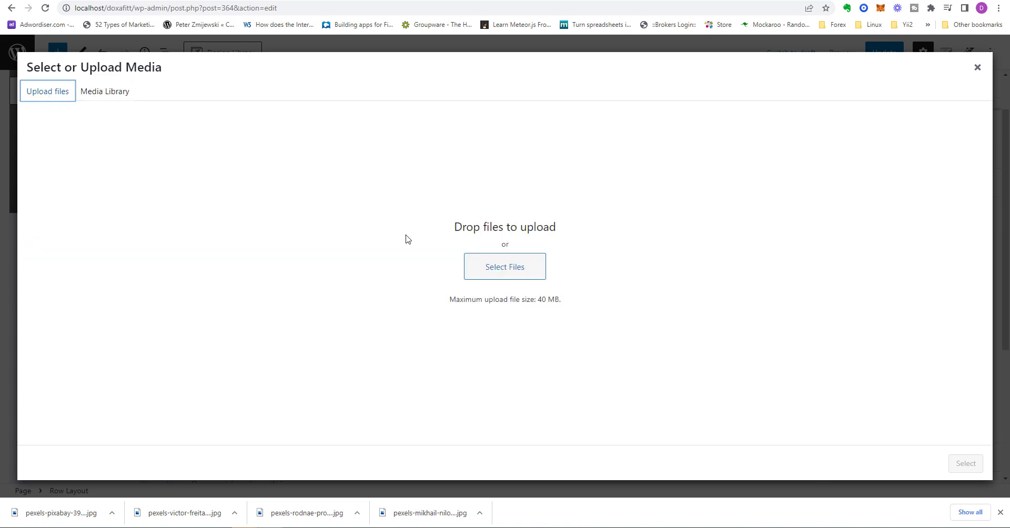
pyautogui.click(465, 261)
pyautogui.click(202, 73)
pyautogui.click(412, 247)
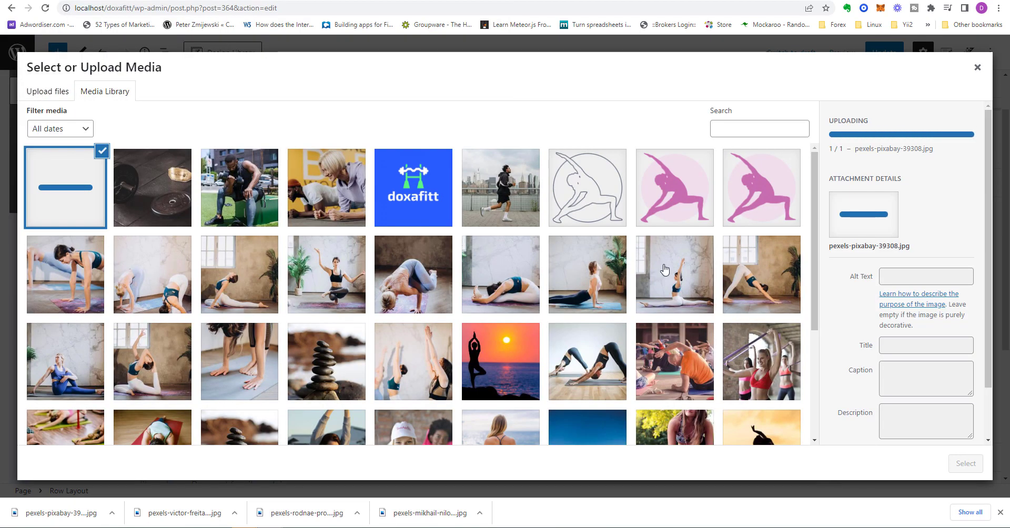
pyautogui.click(962, 461)
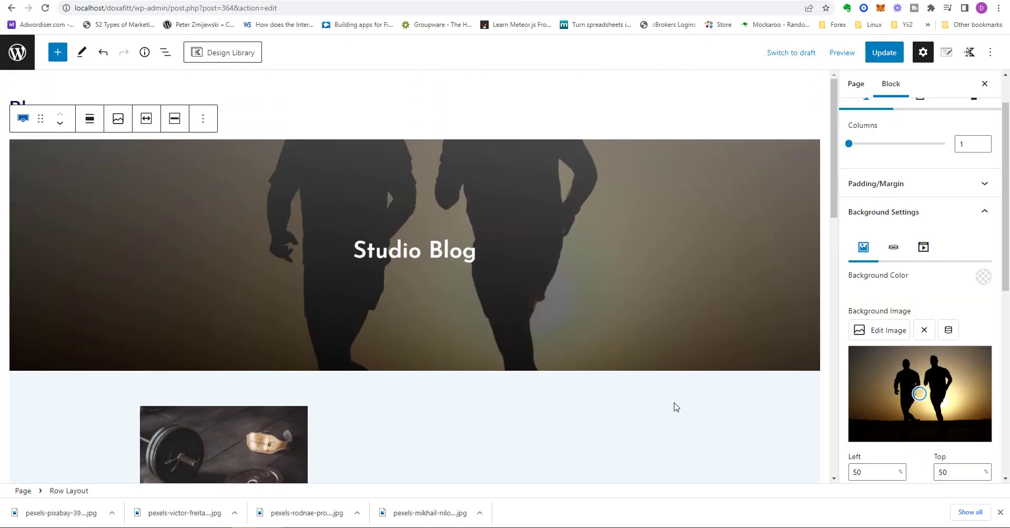
pyautogui.moveTo(919, 394); pyautogui.dragTo(923, 361)
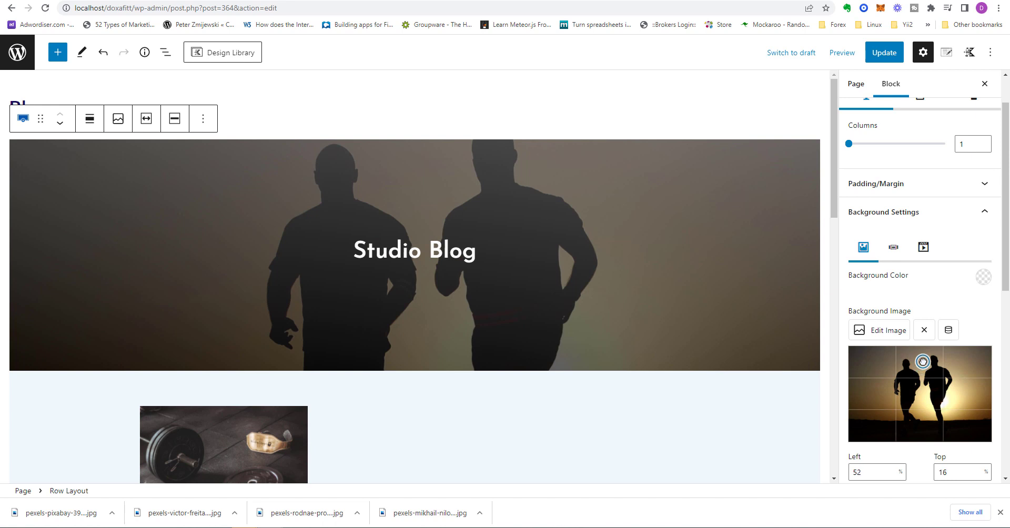
pyautogui.click(830, 298)
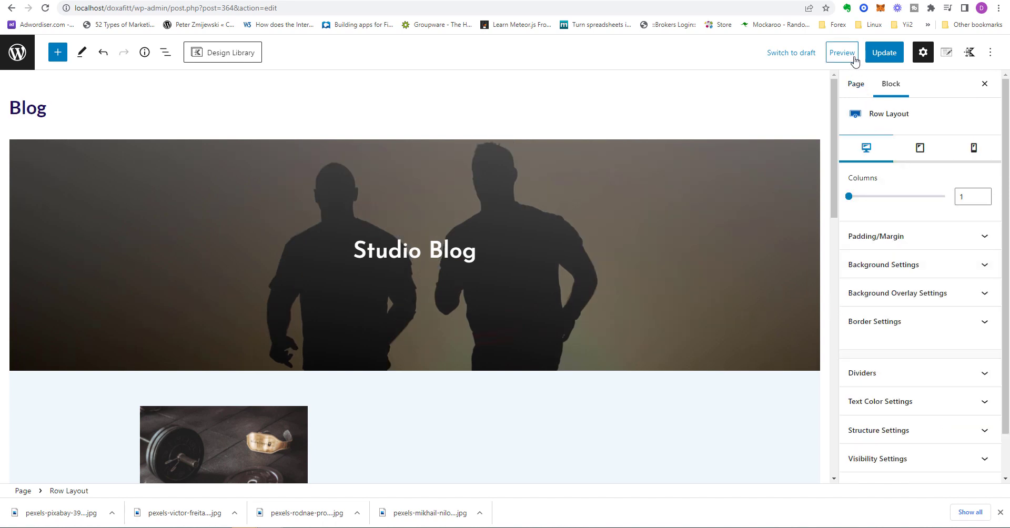
# Step: Update the Blog page and open its published version in a new browser tab
pyautogui.click(885, 59)
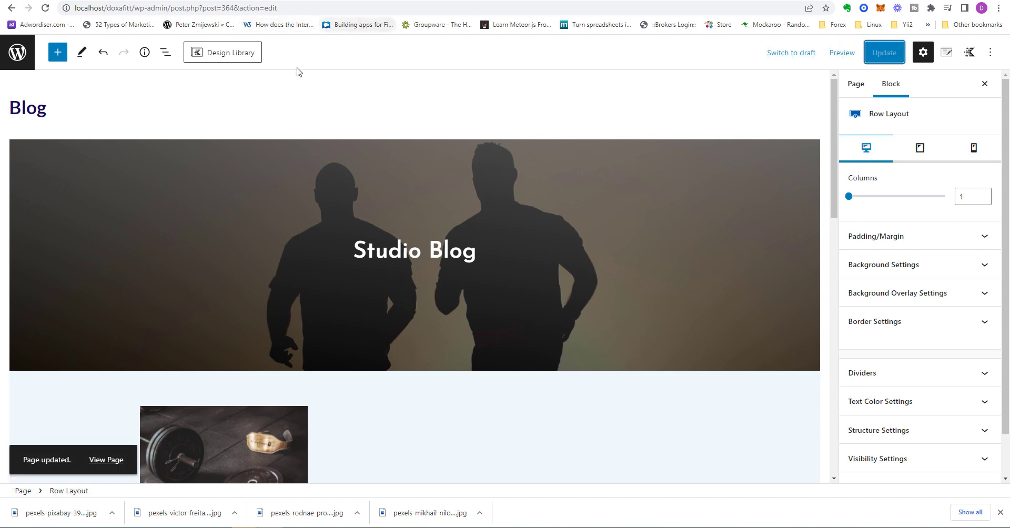
pyautogui.rightClick(107, 459)
pyautogui.click(153, 360)
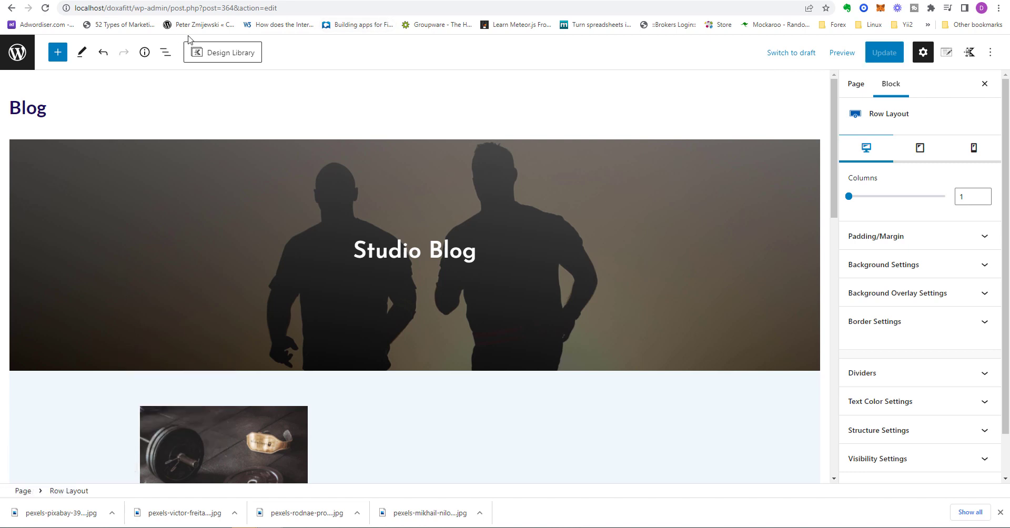
# Step: Set the static homepage to Blog in WordPress's Reading settings and view the site's home page
pyautogui.click(18, 52)
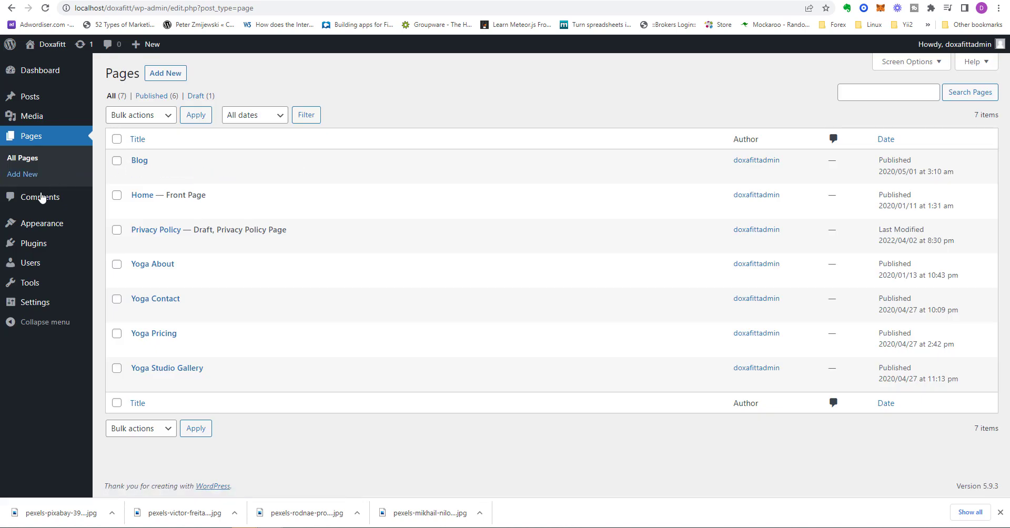
pyautogui.moveTo(30, 250)
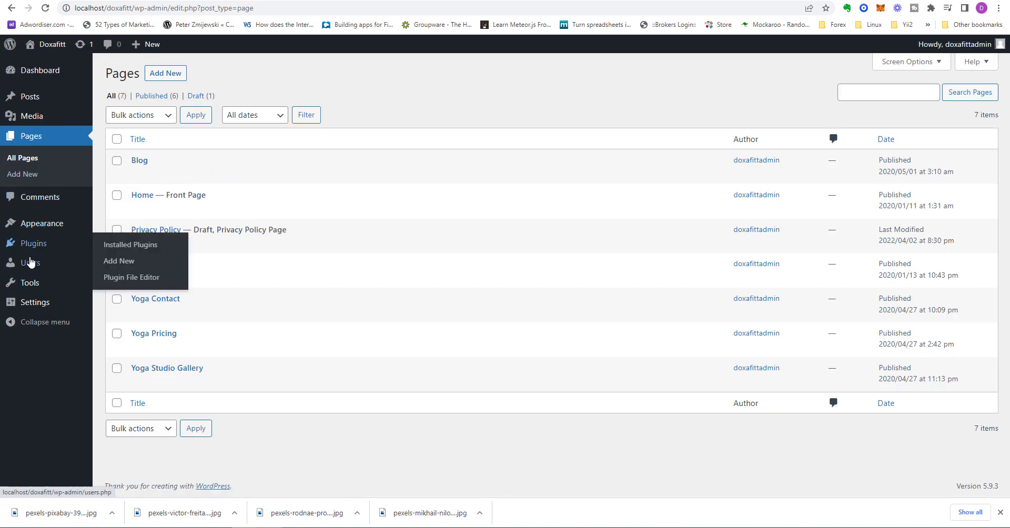
pyautogui.moveTo(34, 305)
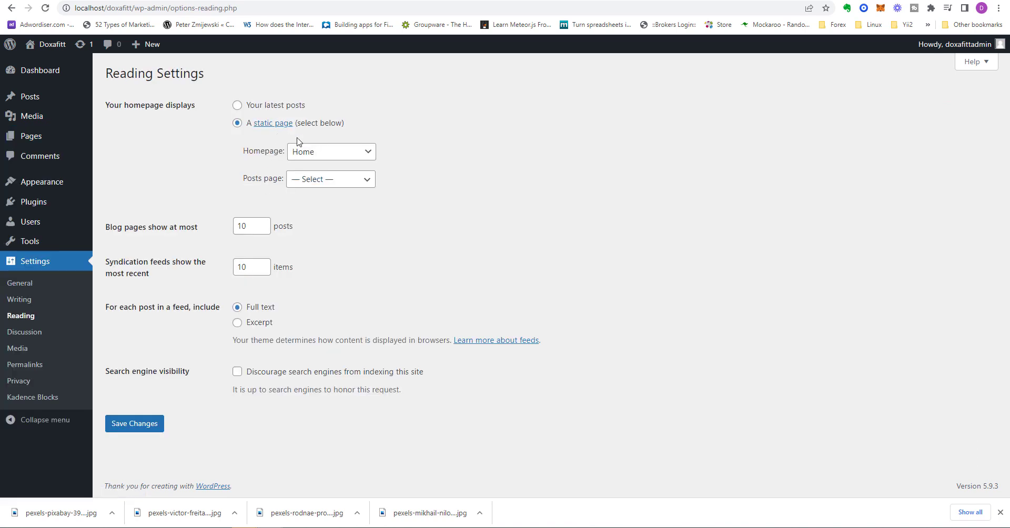
pyautogui.click(323, 156)
pyautogui.click(322, 178)
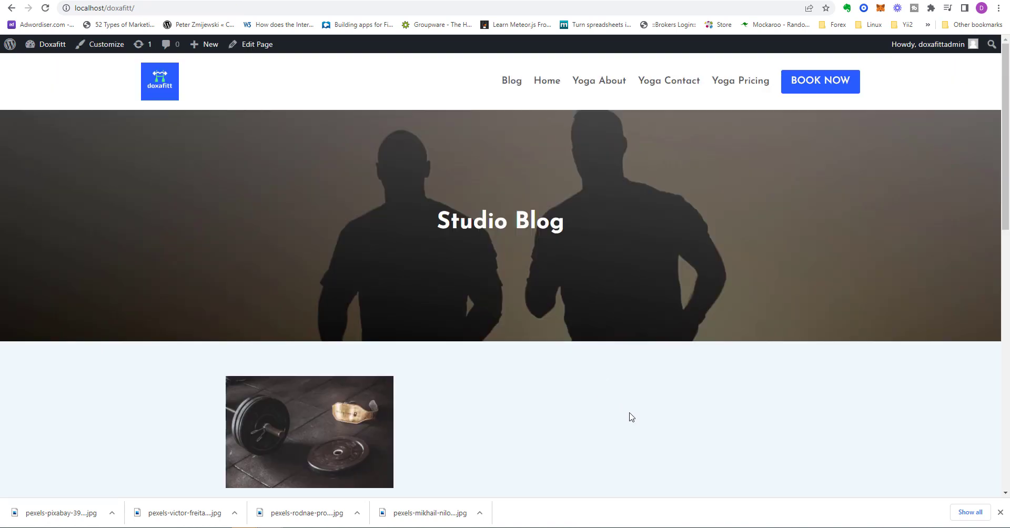
pyautogui.scroll(-3, 694, 460)
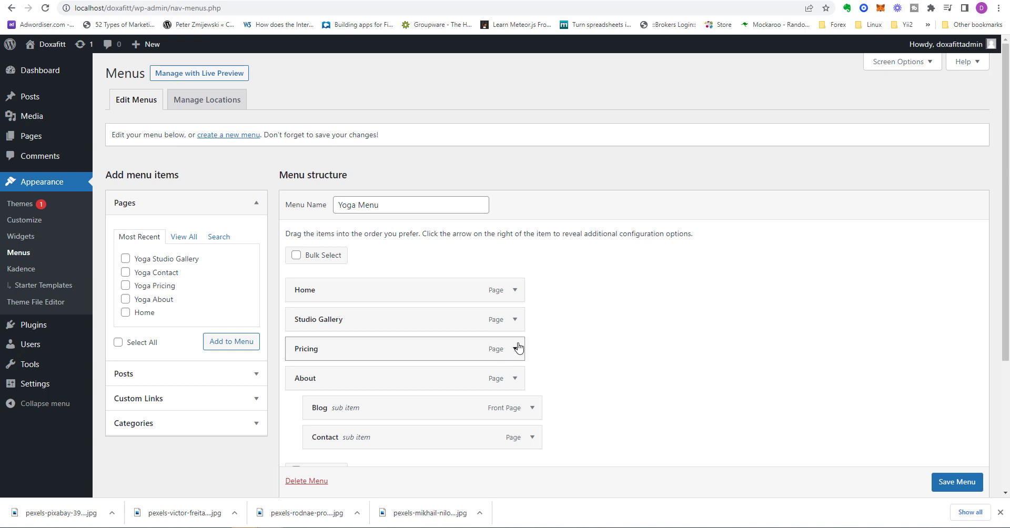
# Step: Create a new navigation menu named Main-menu
pyautogui.click(225, 138)
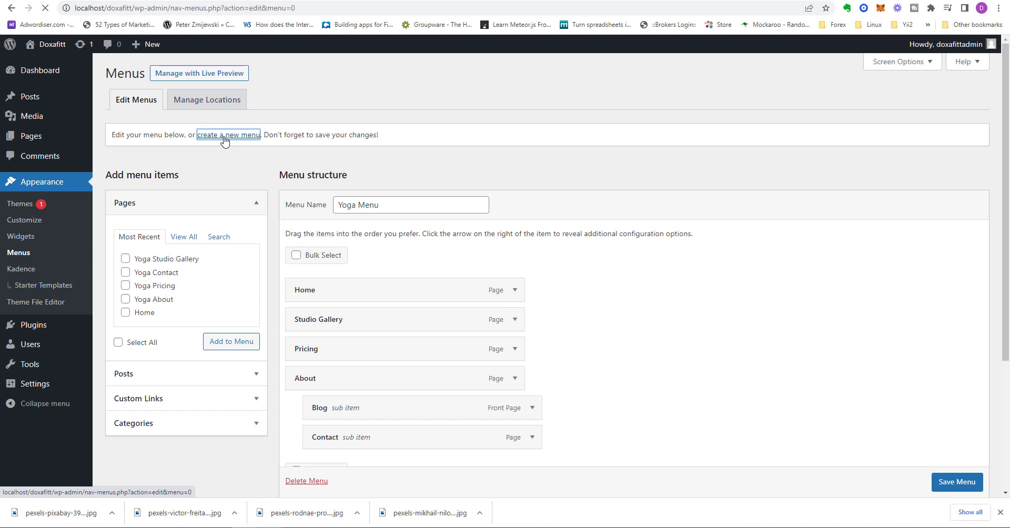
pyautogui.click(356, 206)
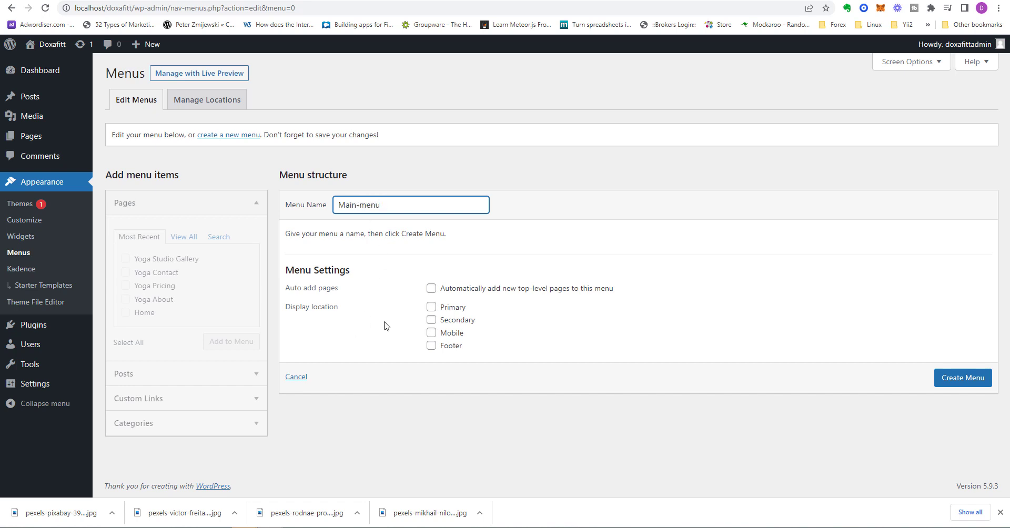
pyautogui.click(949, 379)
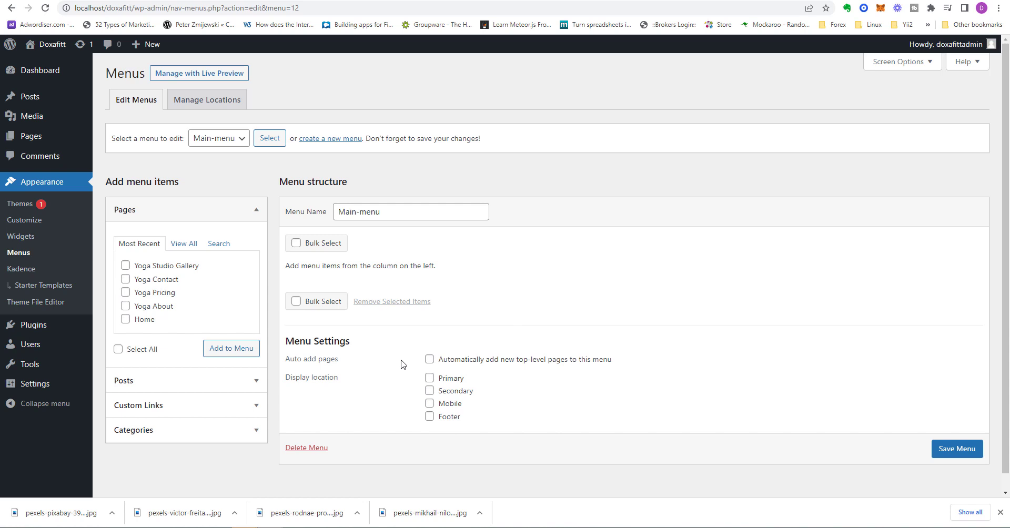
# Step: Add the Home page to Main-menu and save the menu
pyautogui.scroll(-1, 402, 364)
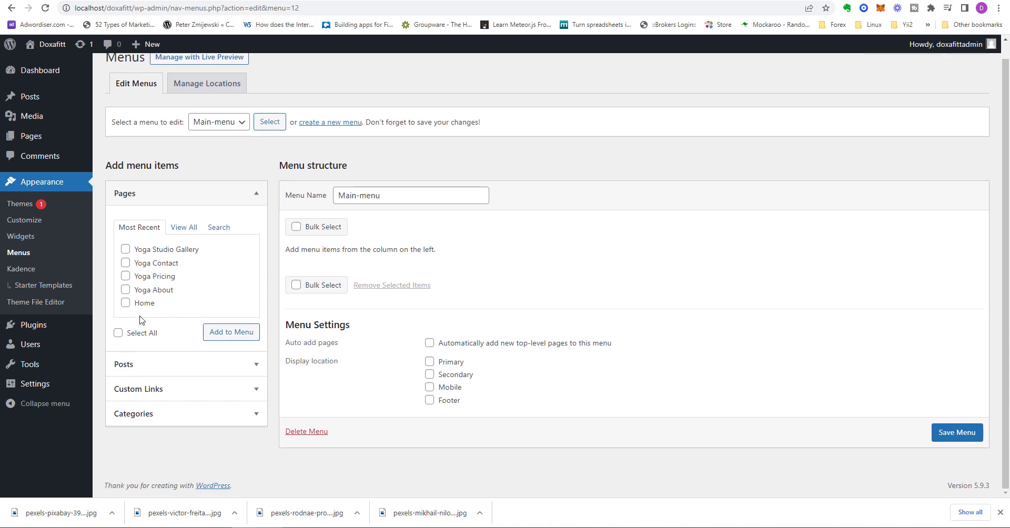
pyautogui.click(125, 304)
pyautogui.click(232, 333)
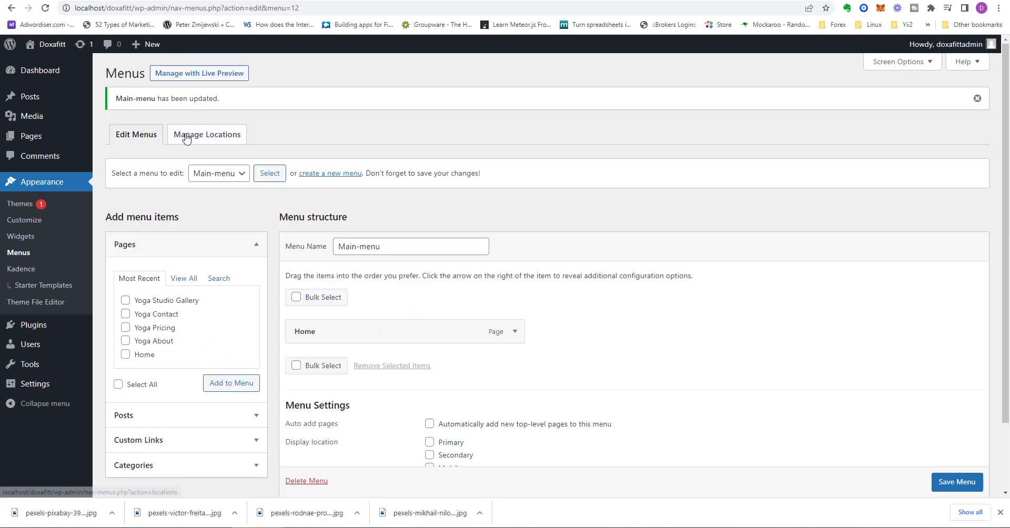
# Step: Assign Main-menu to the Primary theme location, save the locations, and reload the live site to check it
pyautogui.click(188, 136)
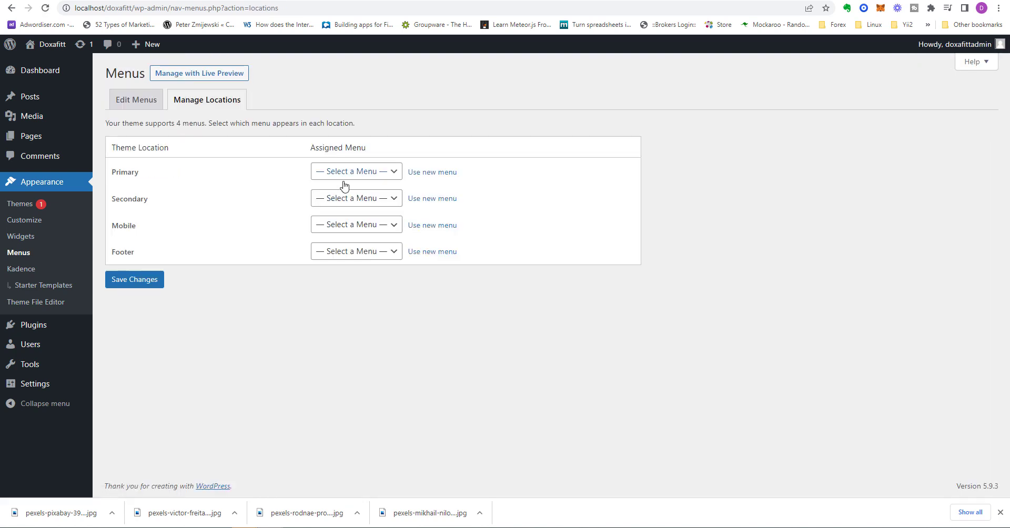
pyautogui.click(373, 172)
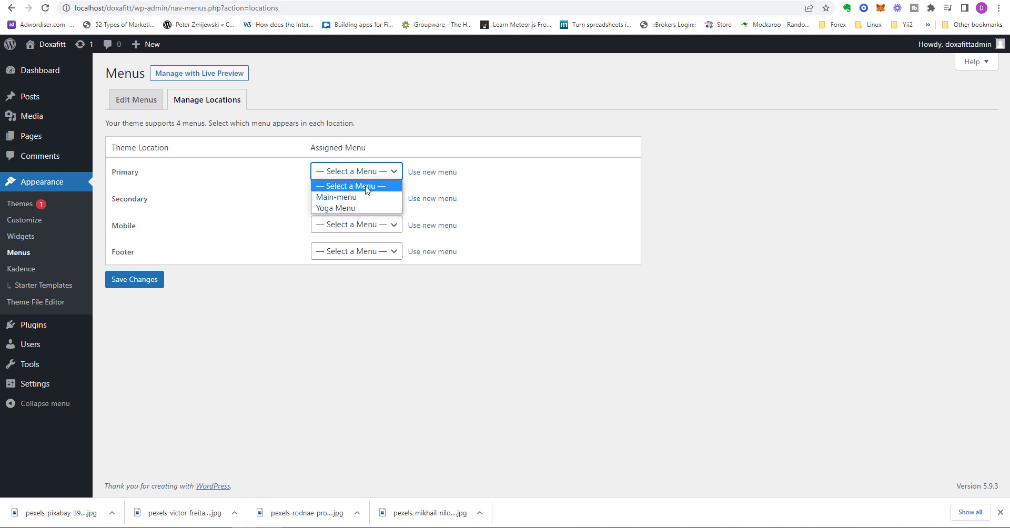
pyautogui.click(352, 198)
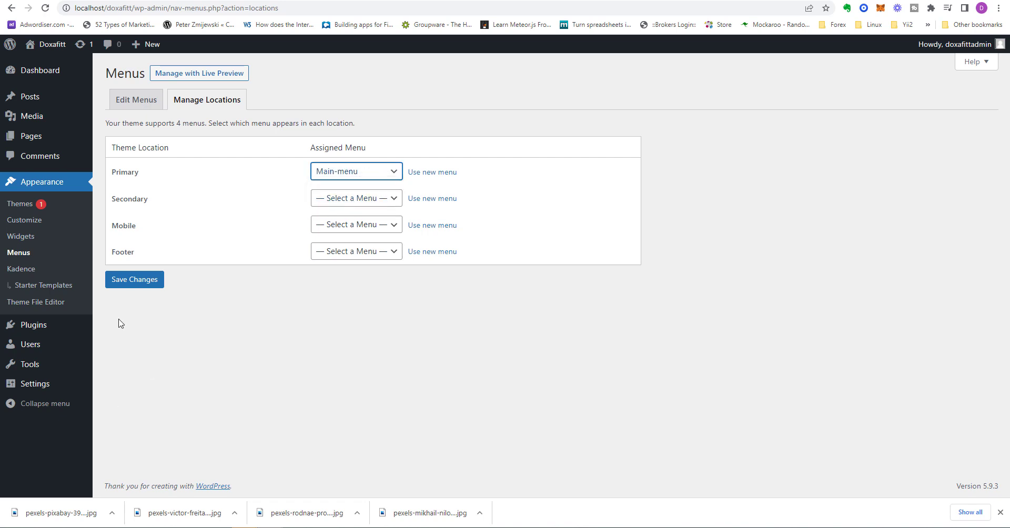
pyautogui.click(129, 284)
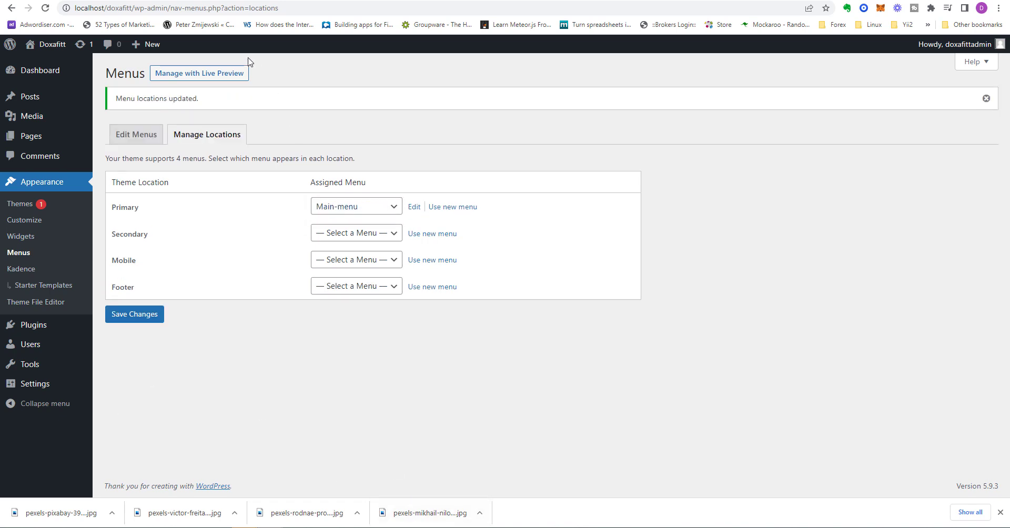
pyautogui.click(191, 0)
pyautogui.click(45, 8)
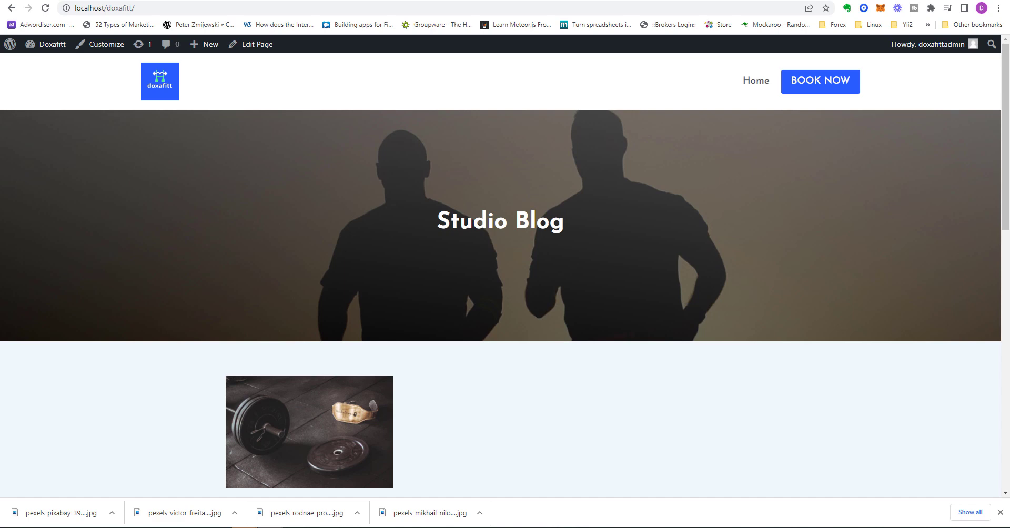
# Step: Open the Yoga About page for editing from the page list and shorten its title to About
pyautogui.click(68, 1)
pyautogui.click(109, 140)
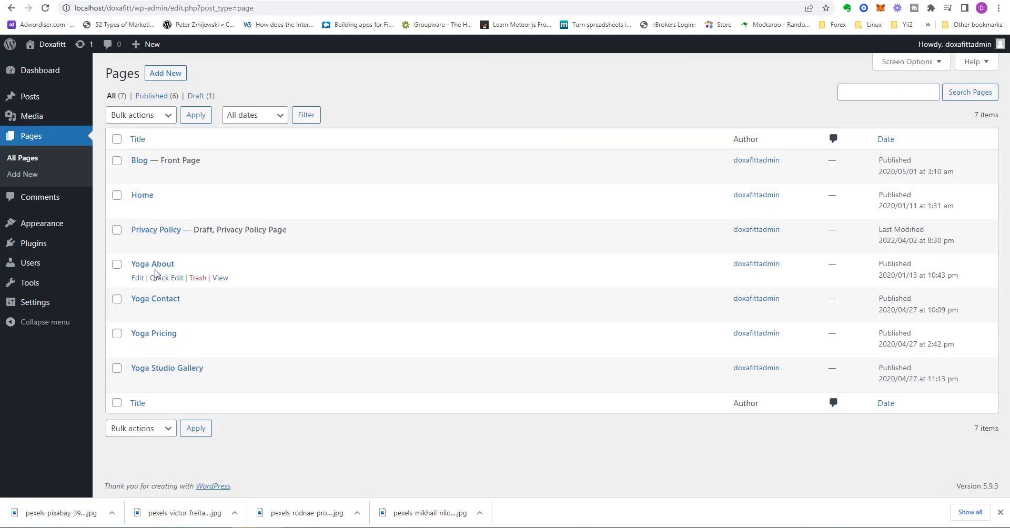
pyautogui.click(152, 264)
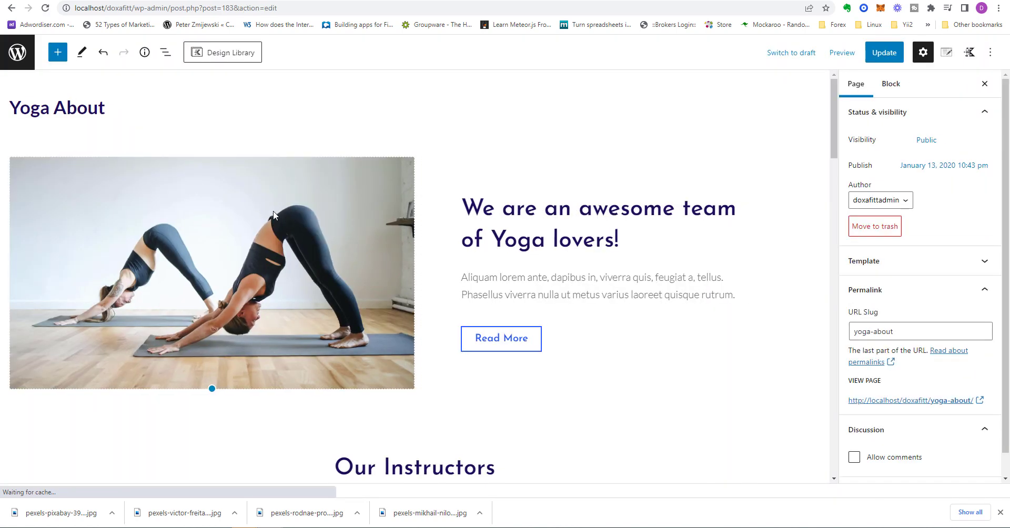
pyautogui.doubleClick(39, 111)
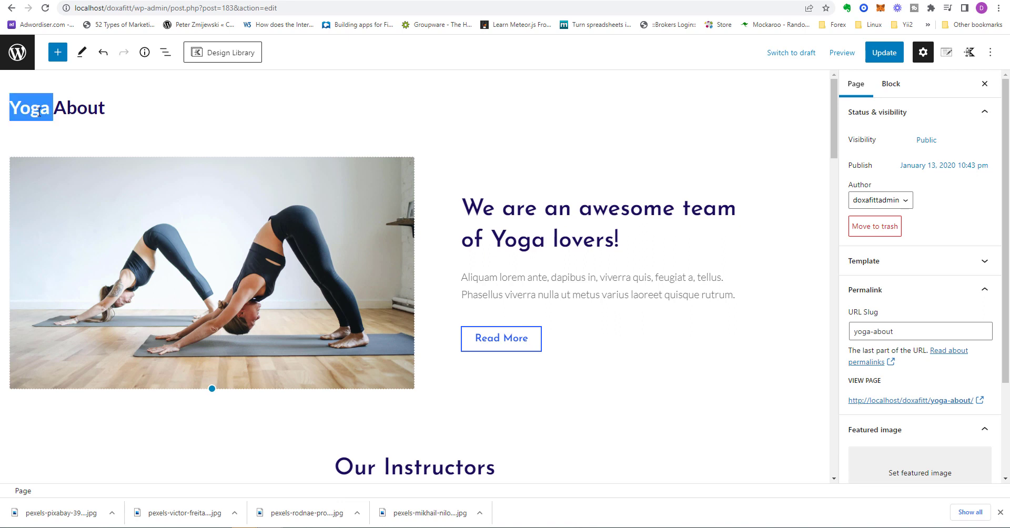
pyautogui.press('BackSpace')
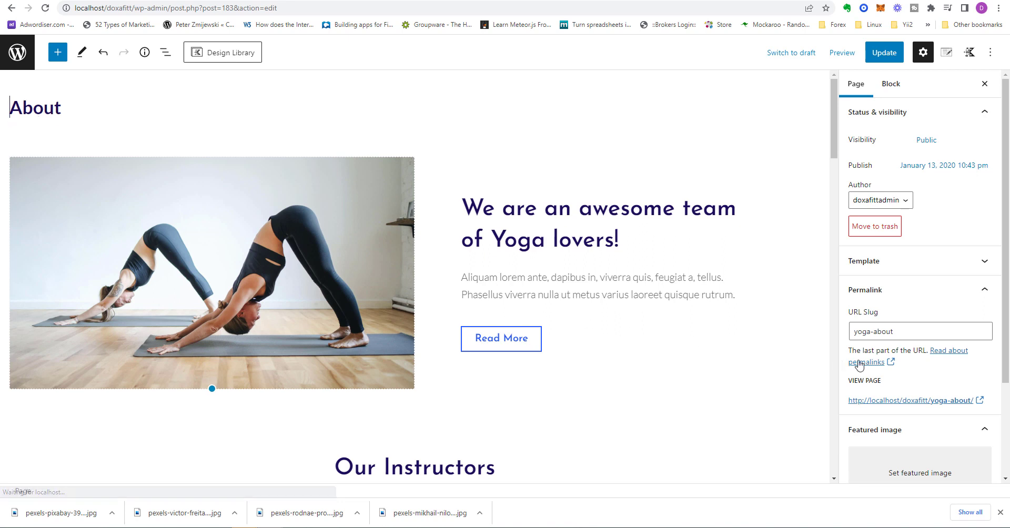
# Step: Set the About page's URL slug to about-us and update the page
pyautogui.moveTo(871, 332); pyautogui.dragTo(842, 334)
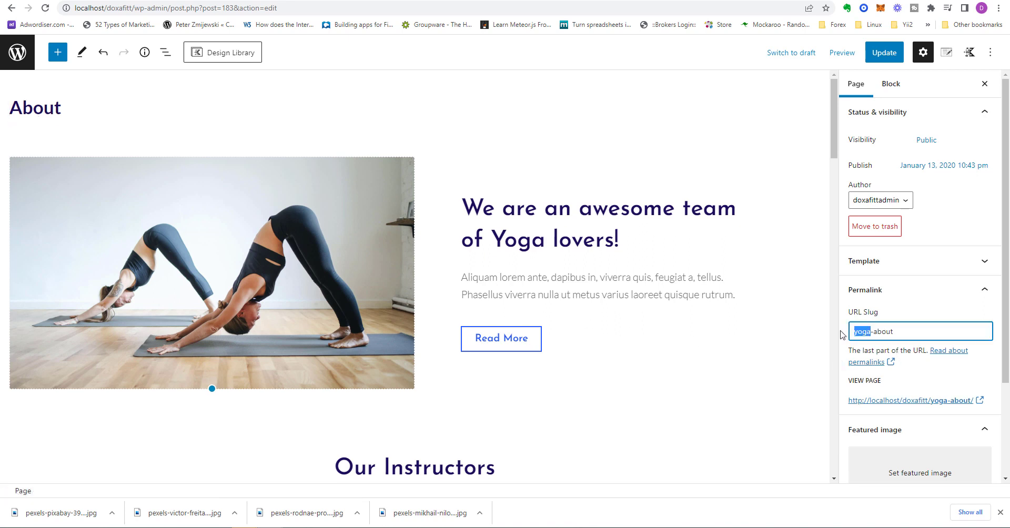
pyautogui.press('Delete')
pyautogui.press('Delete')
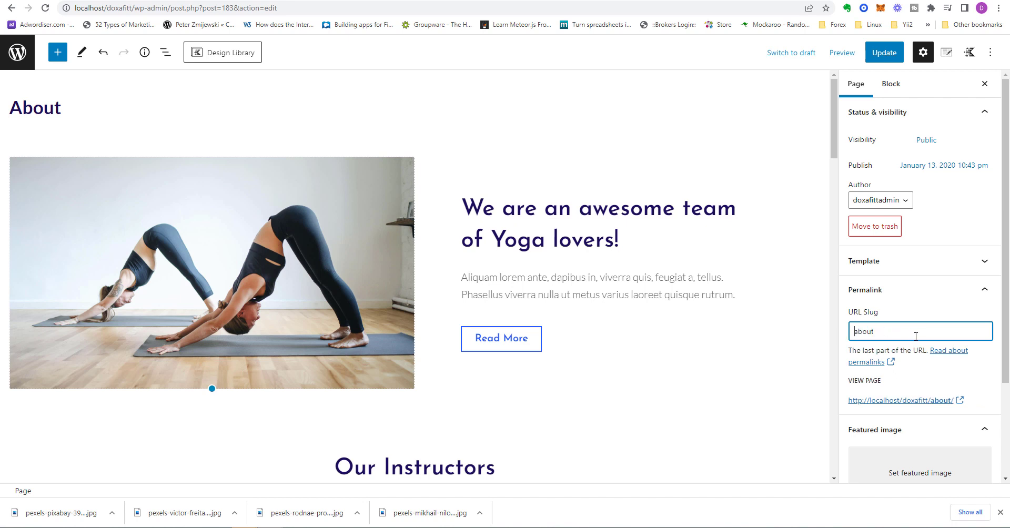
pyautogui.write('-us')
pyautogui.click(884, 55)
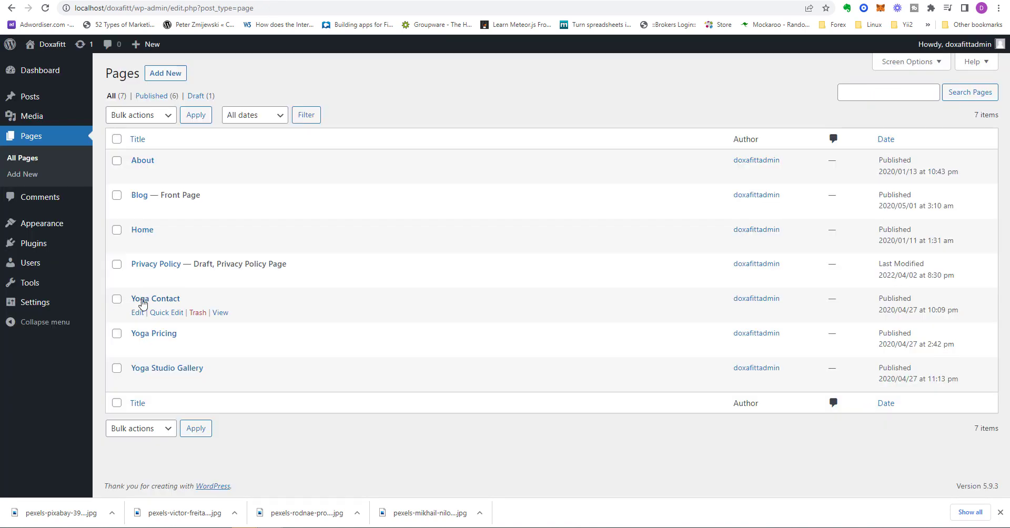
# Step: Open the Yoga Contact page for editing from the page list
pyautogui.click(140, 300)
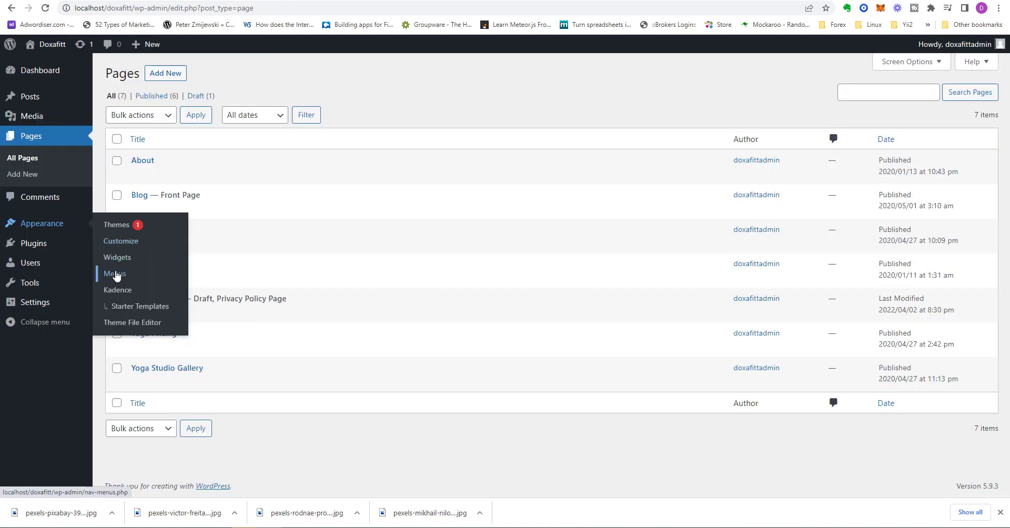
# Step: Return to menu editing and add the About and Contact pages to Main-menu
pyautogui.click(116, 274)
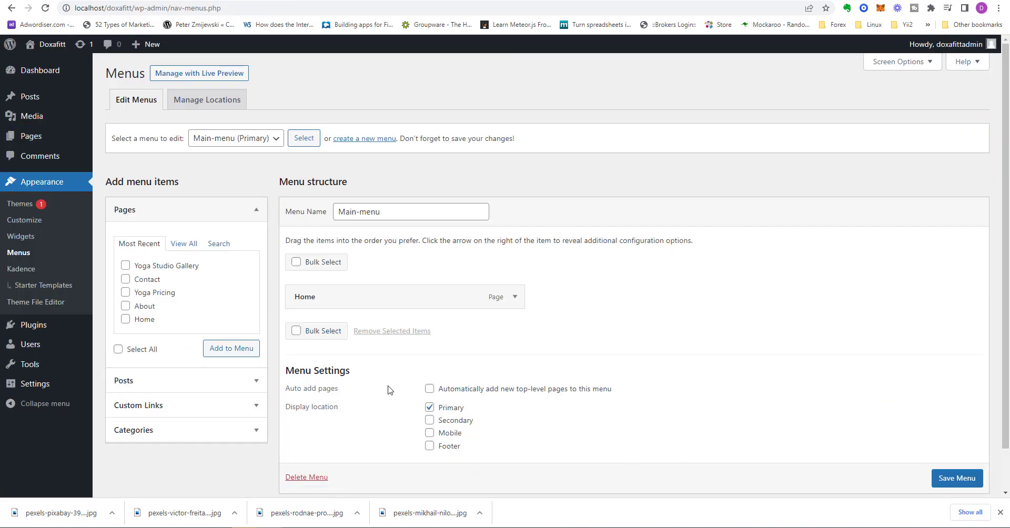
pyautogui.click(126, 307)
pyautogui.click(125, 279)
pyautogui.click(227, 349)
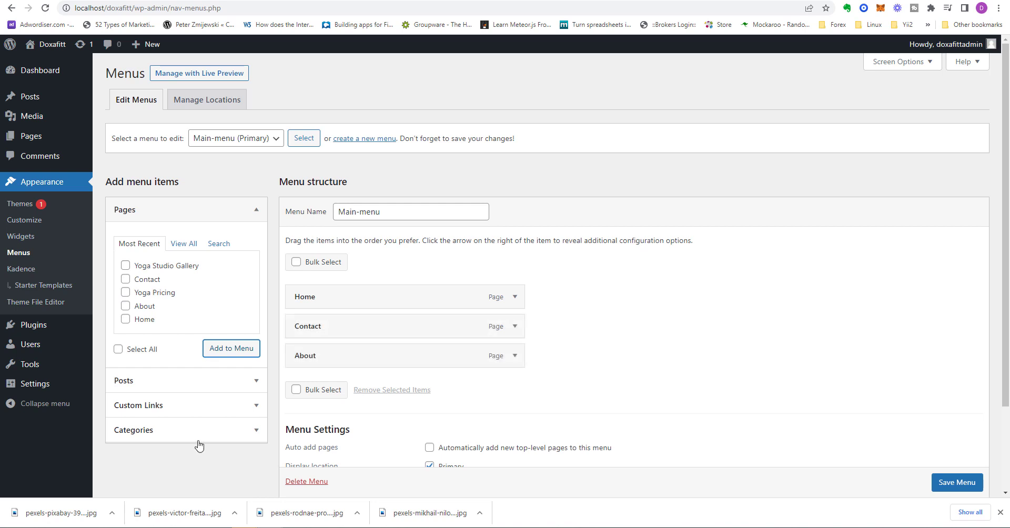
# Step: Reorder Main-menu so About sits between Home and Contact as a top-level item, and save the menu
pyautogui.moveTo(394, 358); pyautogui.dragTo(418, 353)
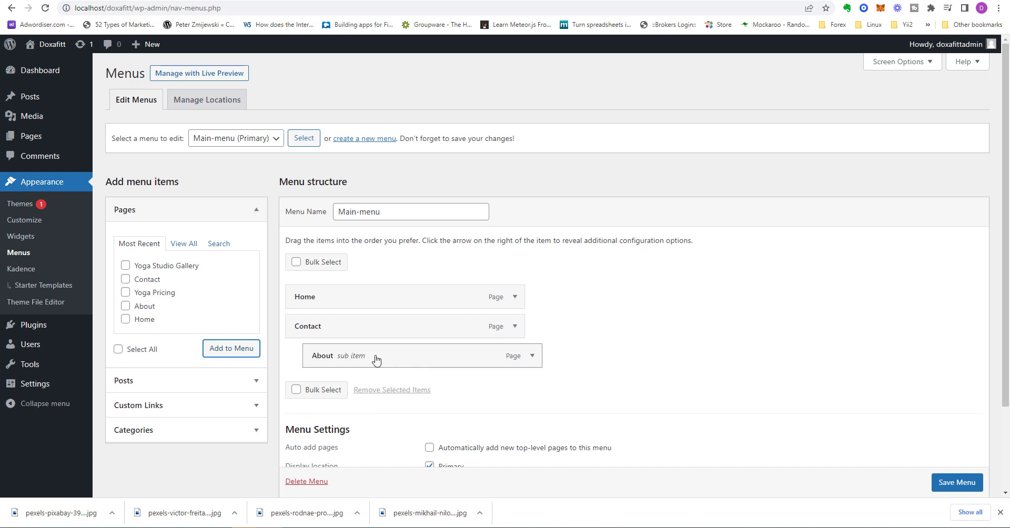
pyautogui.moveTo(375, 359); pyautogui.dragTo(363, 335)
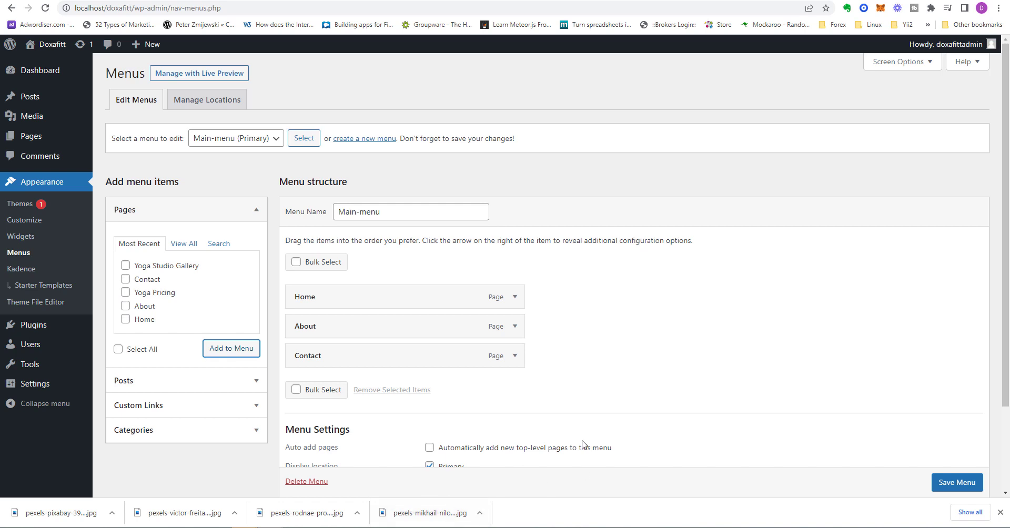
pyautogui.click(955, 484)
pyautogui.click(952, 482)
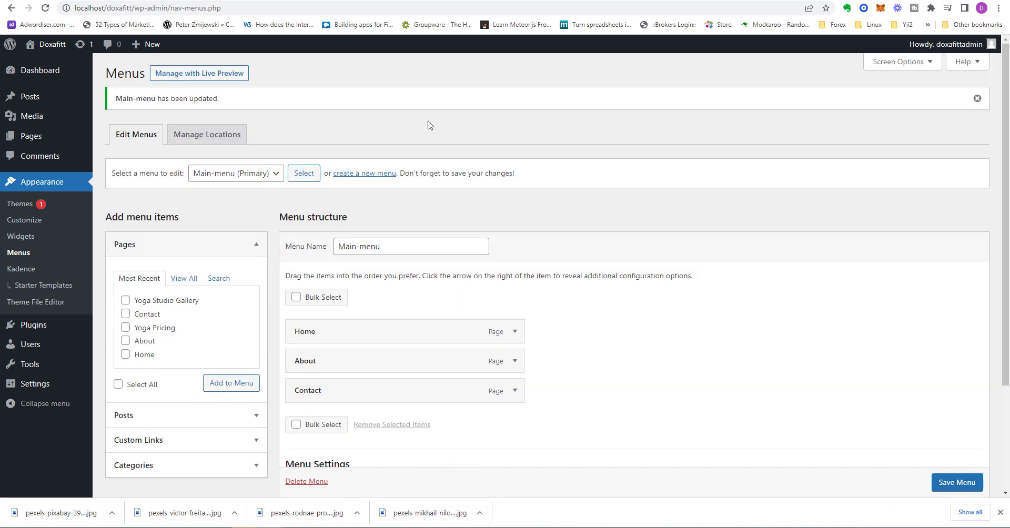
# Step: Reload the live site and look through the About and Contact pages reached from the new menu
pyautogui.click(288, 0)
pyautogui.press('F5')
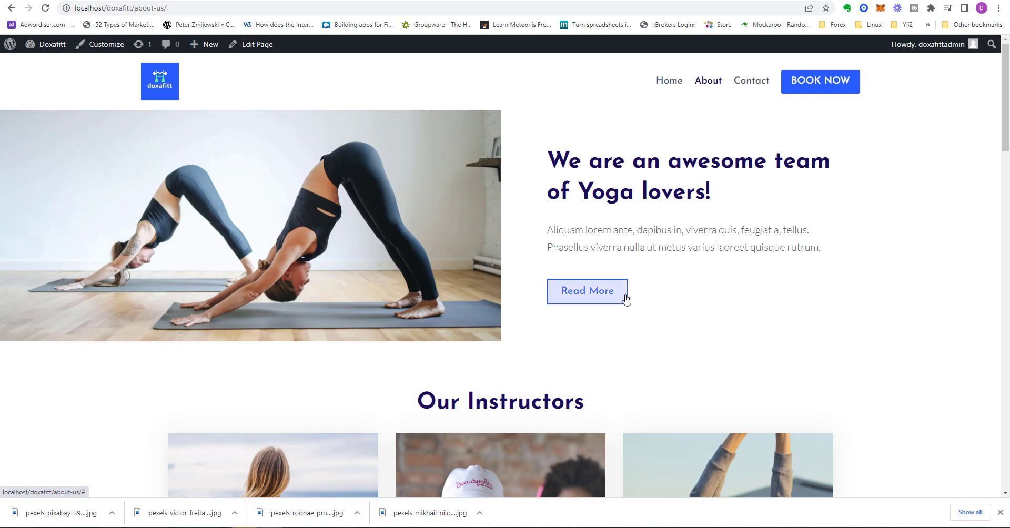
pyautogui.scroll(-1, 751, 325)
pyautogui.scroll(-3, 750, 324)
pyautogui.scroll(4, 741, 210)
pyautogui.click(751, 80)
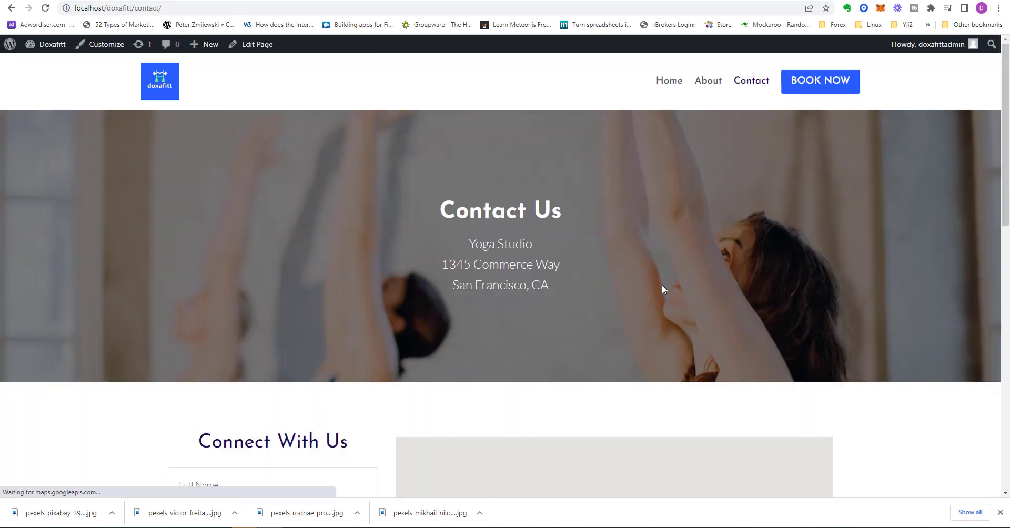
pyautogui.scroll(-1, 836, 299)
pyautogui.scroll(-5, 836, 298)
pyautogui.scroll(5, 906, 309)
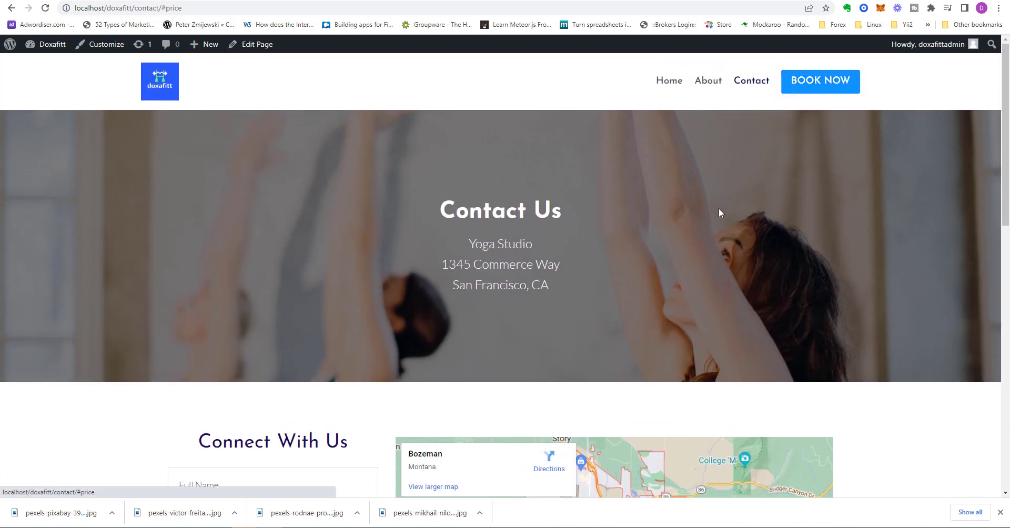
# Step: Try the Book Now link, return to the home page through the site logo, and view its blog posts
pyautogui.click(812, 88)
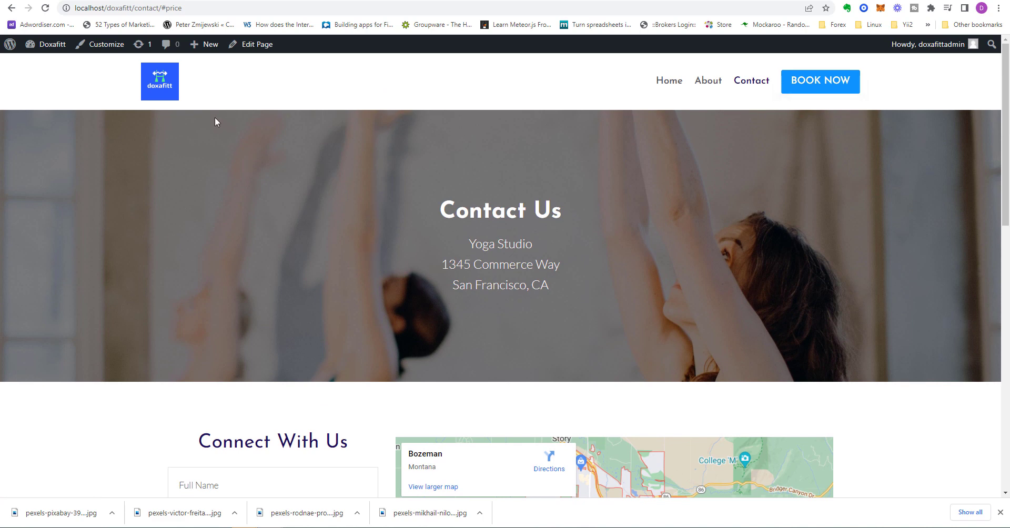
pyautogui.click(163, 87)
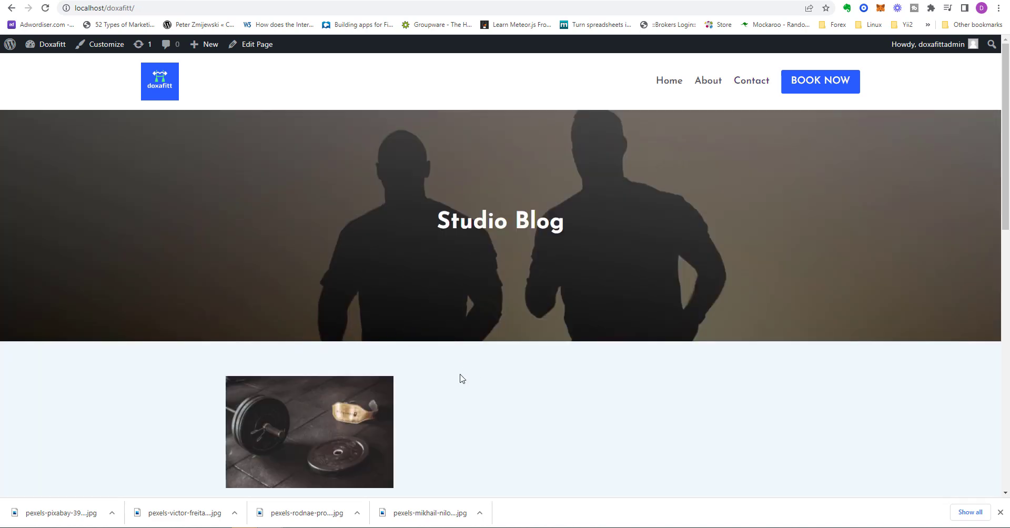
pyautogui.scroll(-4, 117, 351)
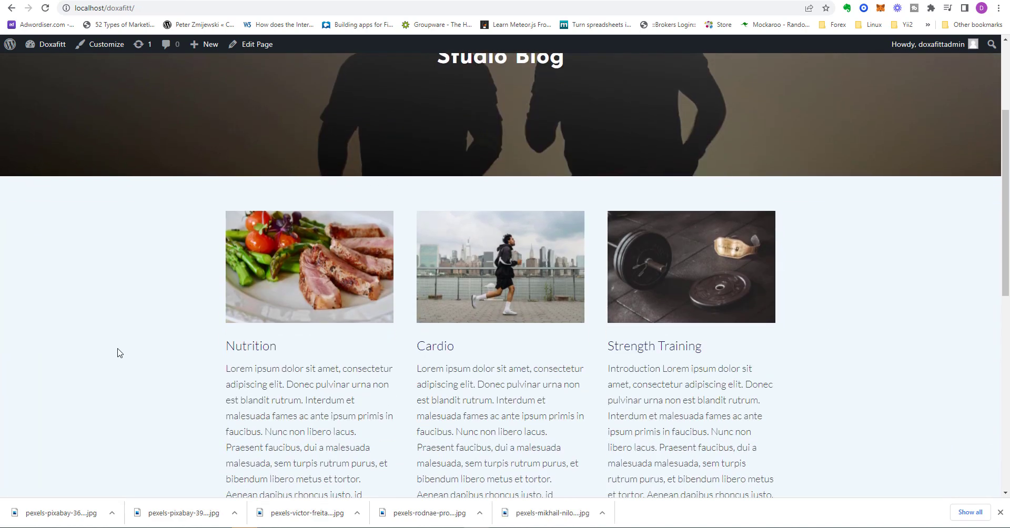
pyautogui.scroll(-1, 121, 353)
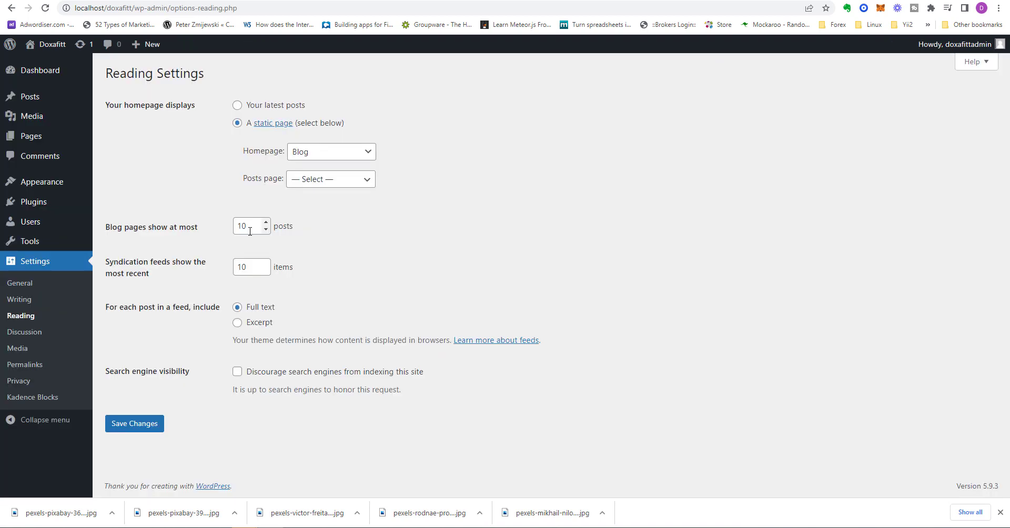
# Step: Set the homepage to display the latest posts, save the Reading settings, and open the site's home page
pyautogui.click(237, 106)
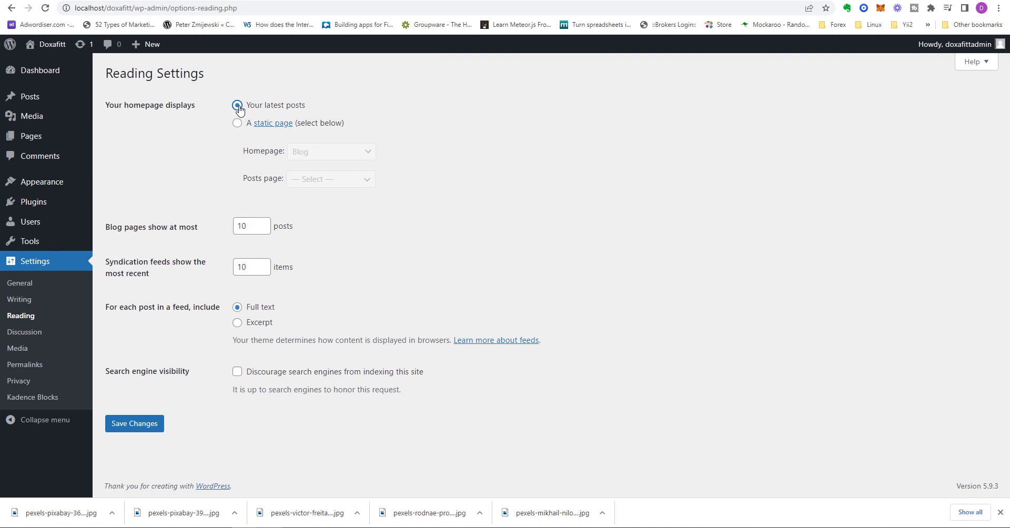
pyautogui.click(128, 428)
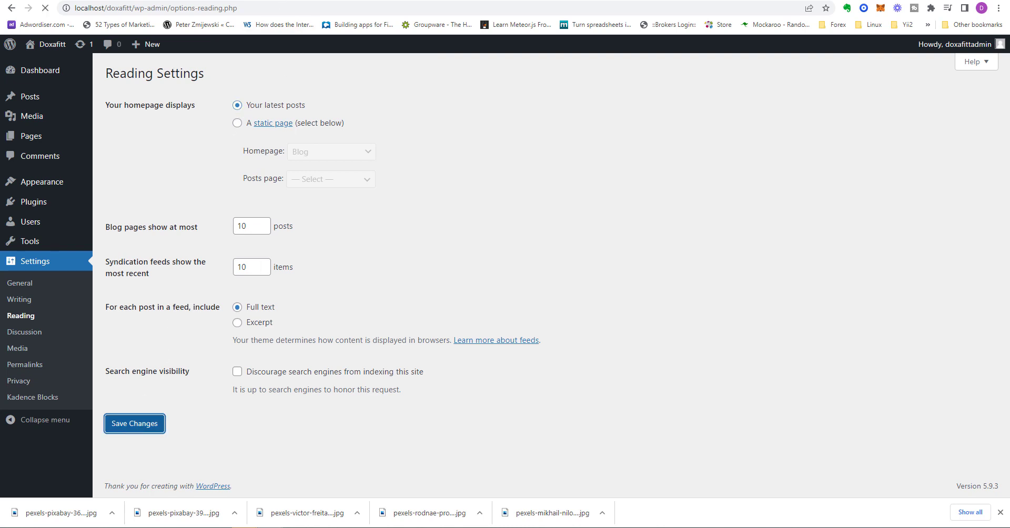
pyautogui.click(197, 1)
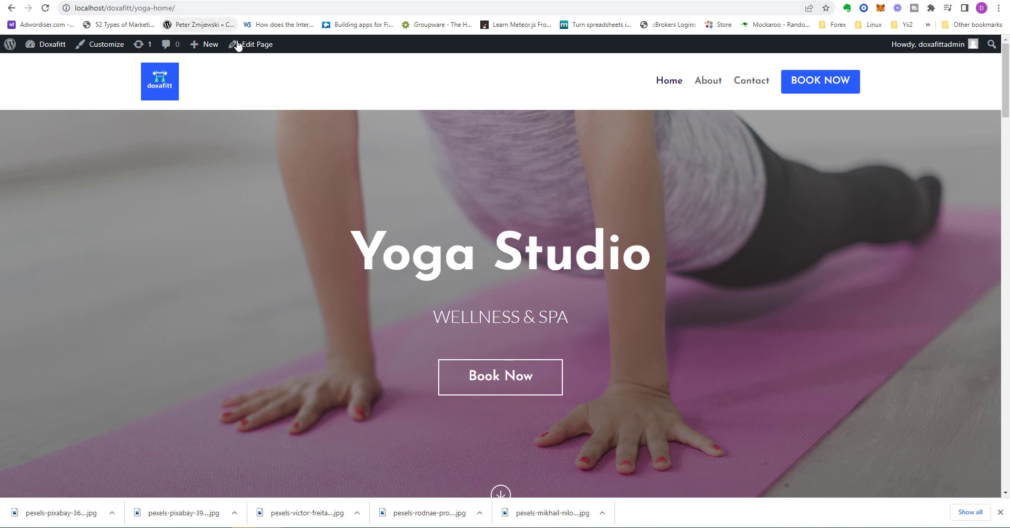
pyautogui.click(165, 95)
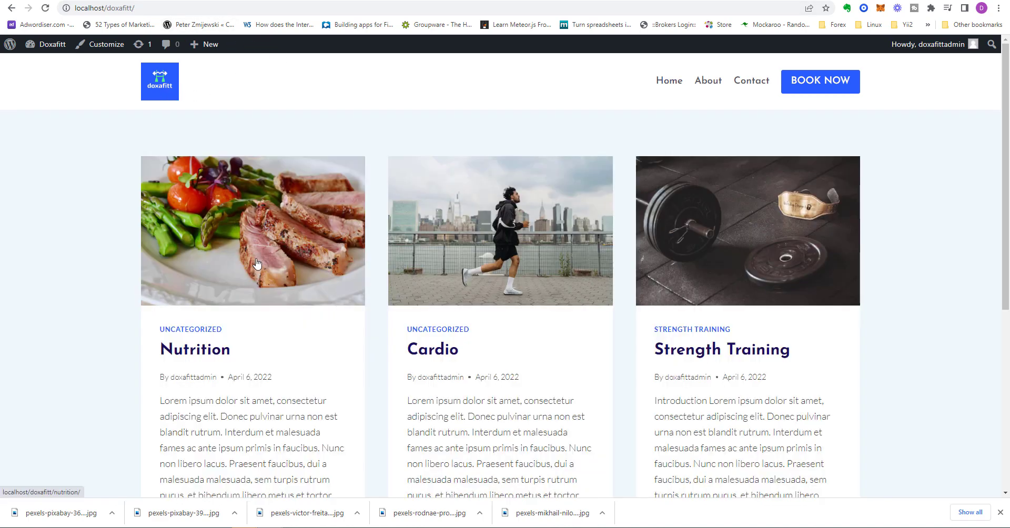
# Step: Examine the latest-posts home page down to its footer and compare it with the menu's Home page
pyautogui.scroll(-3, 250, 287)
pyautogui.scroll(-1, 251, 286)
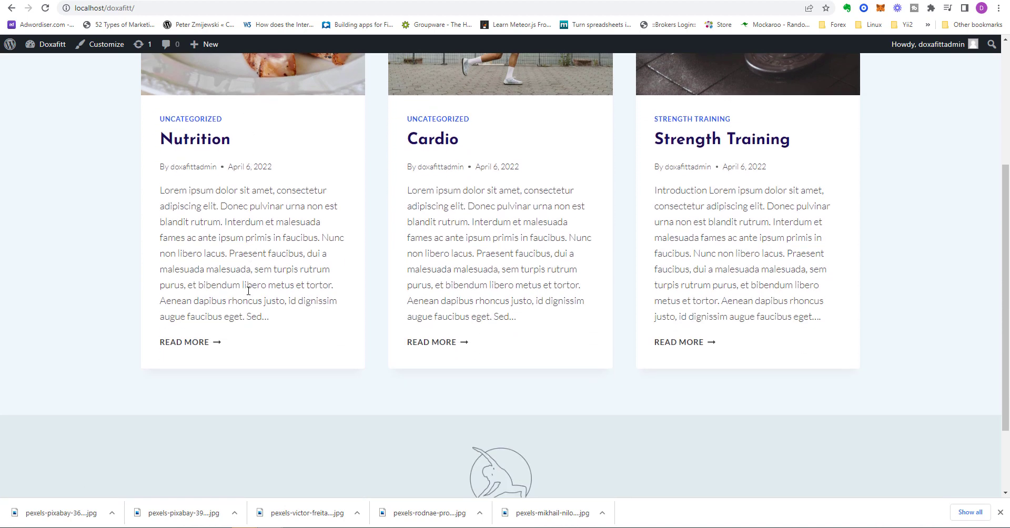
pyautogui.scroll(-2, 278, 358)
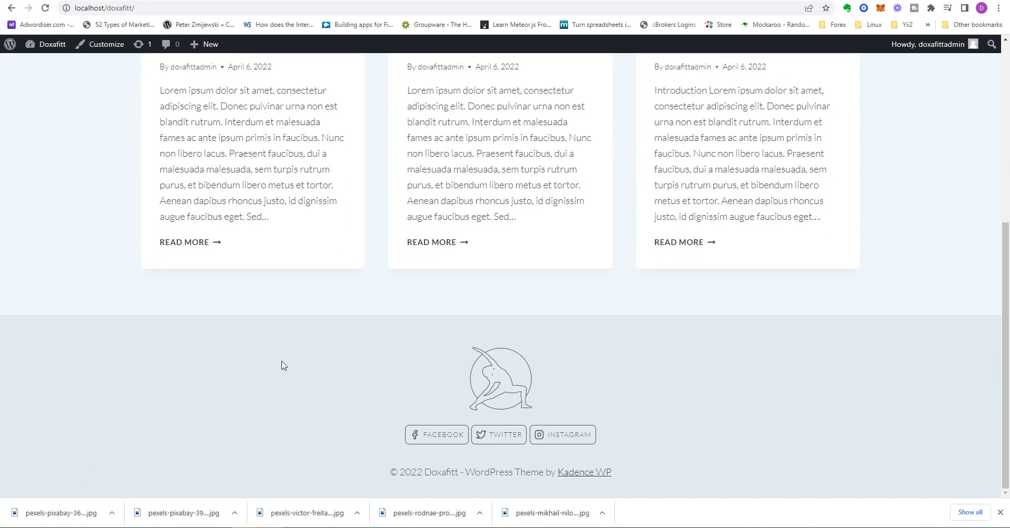
pyautogui.scroll(6, 276, 358)
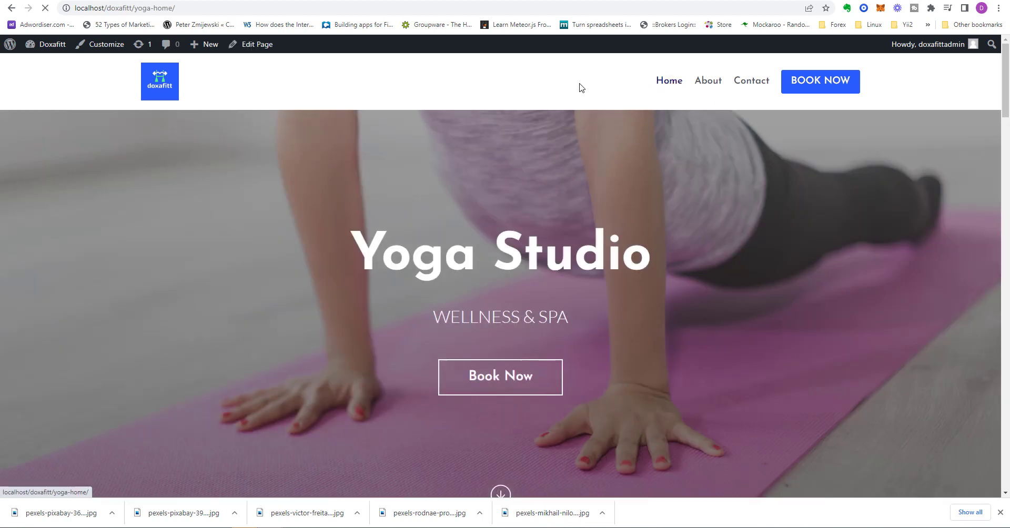
pyautogui.click(169, 90)
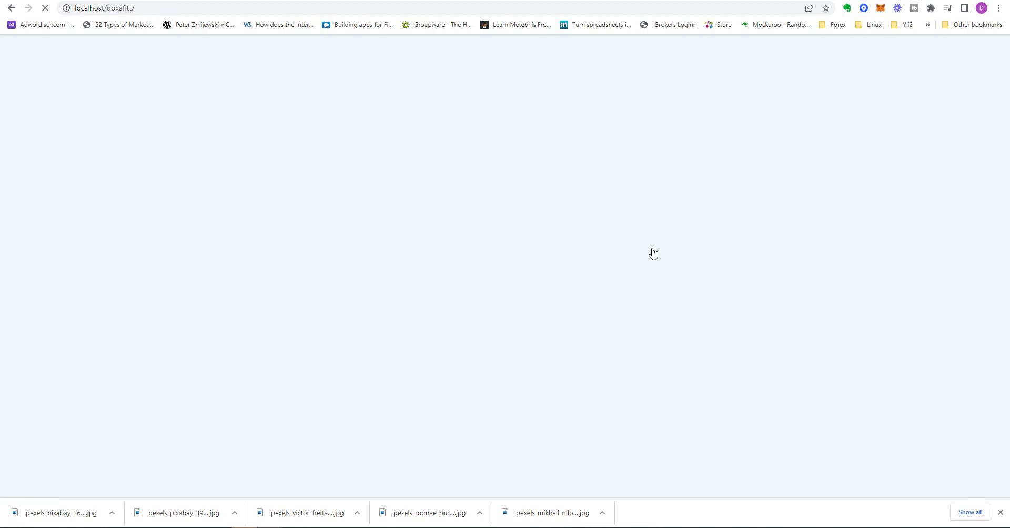
pyautogui.scroll(-2, 889, 370)
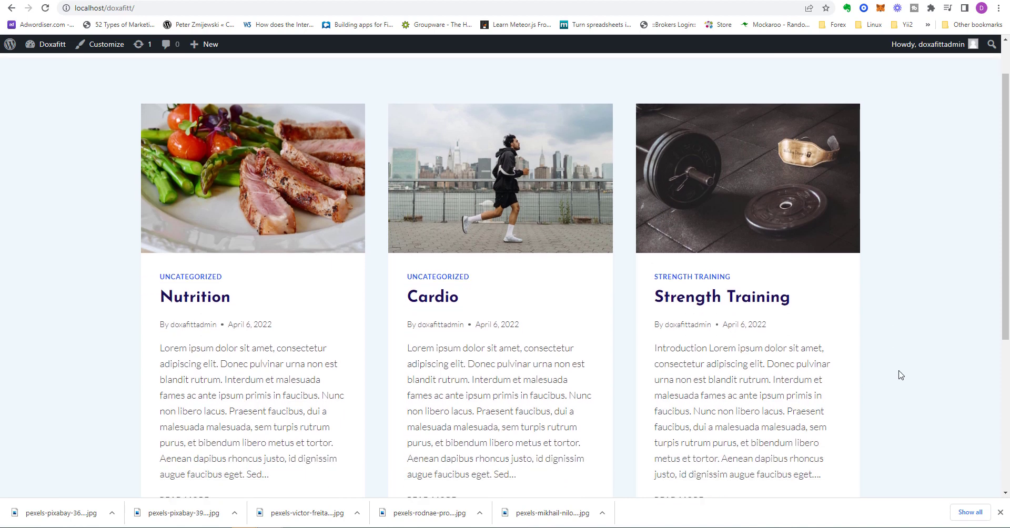
pyautogui.scroll(2, 894, 376)
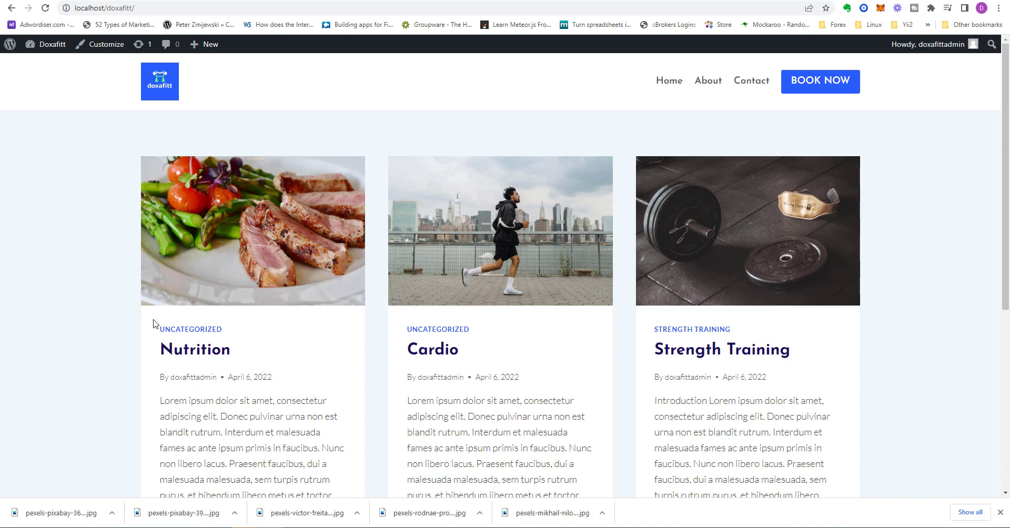
# Step: Remove the Home page item from Main-menu and copy the address of the site's latest-posts home page
pyautogui.moveTo(39, 184)
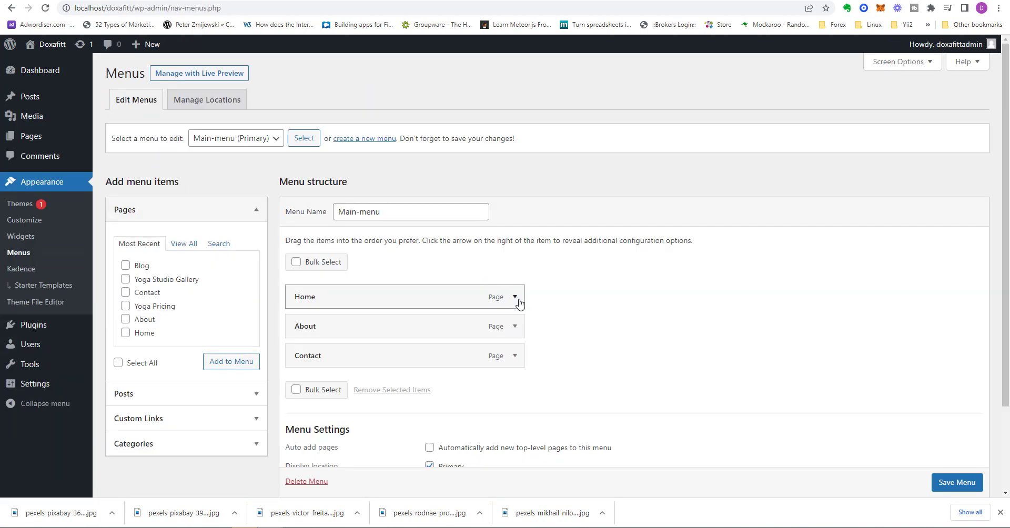
pyautogui.click(515, 297)
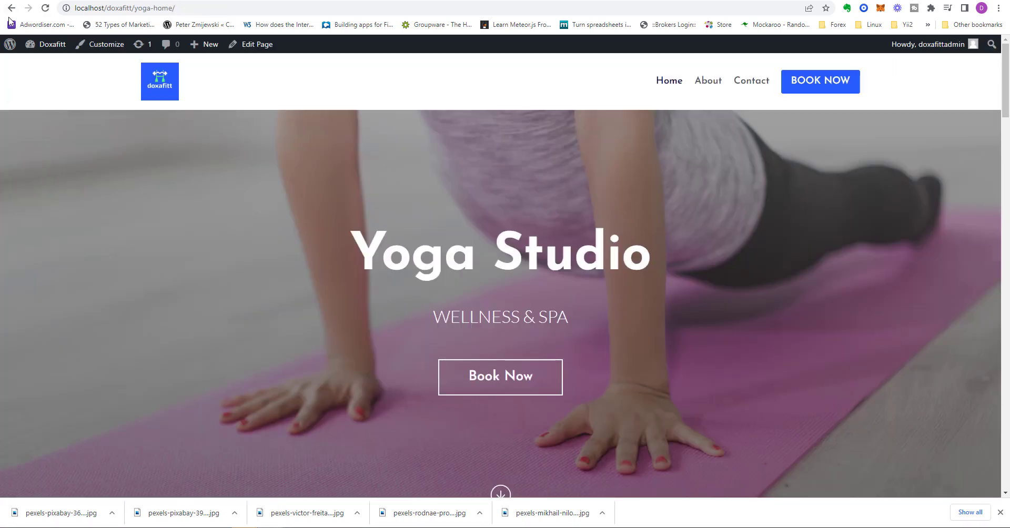
pyautogui.click(167, 78)
pyautogui.click(134, 10)
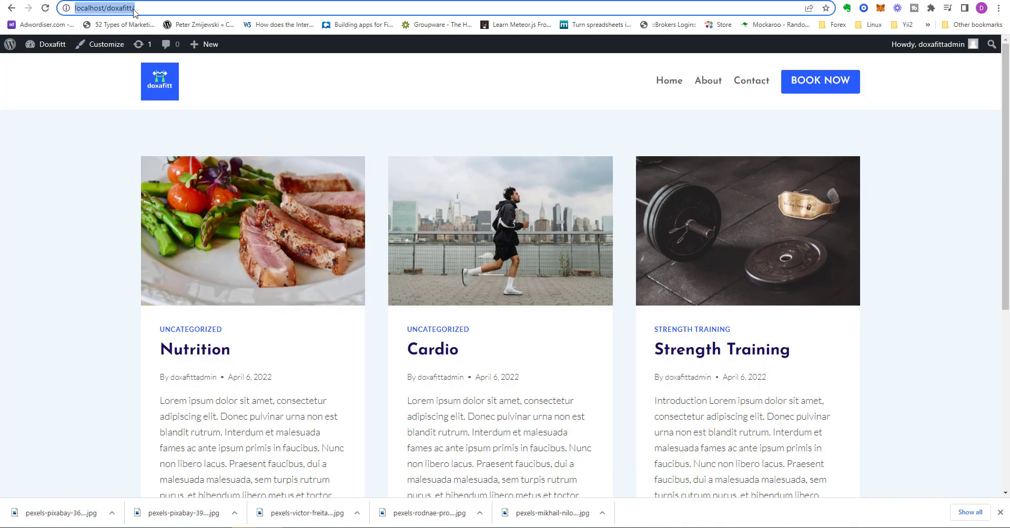
pyautogui.rightClick(105, 12)
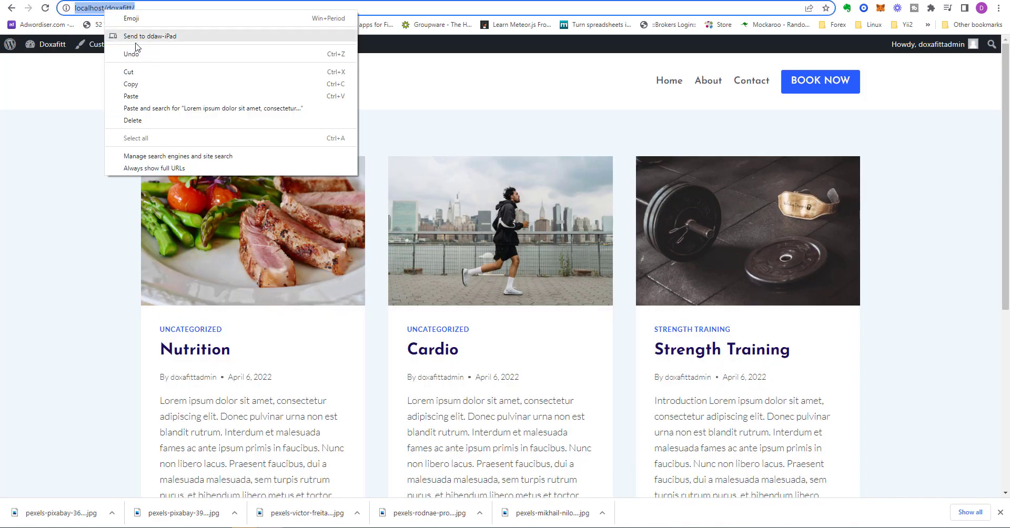
pyautogui.click(125, 79)
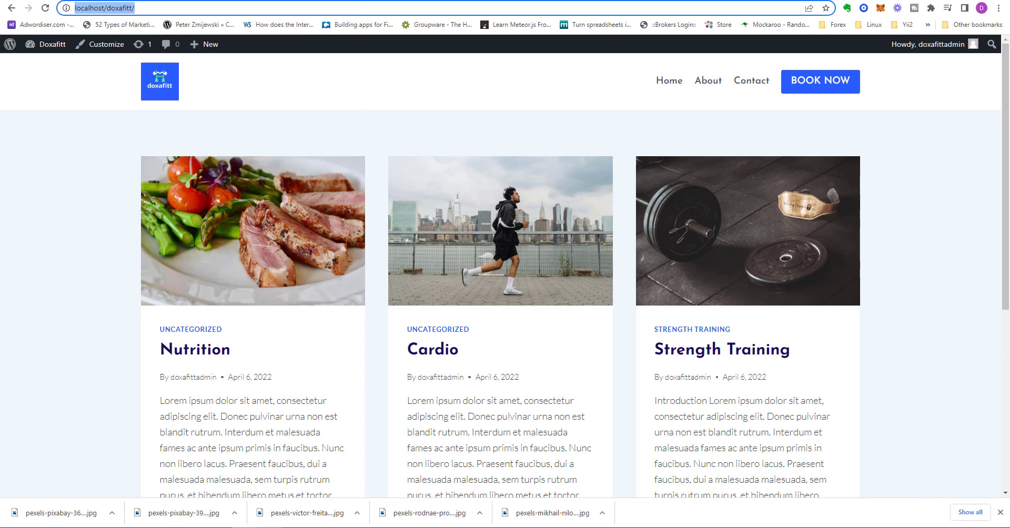
pyautogui.hotkey('alt', 'Tab')
pyautogui.hotkey('alt', 'Tab')
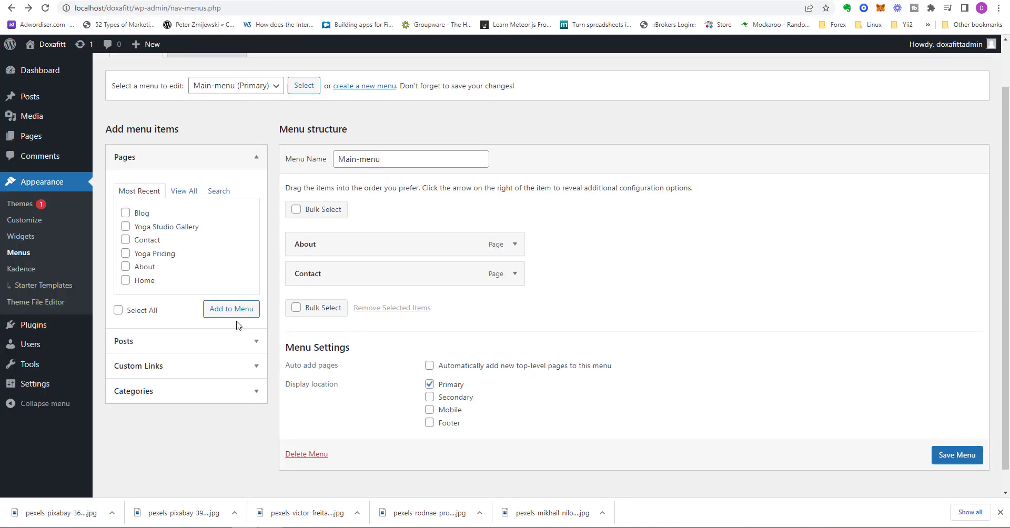
pyautogui.click(162, 364)
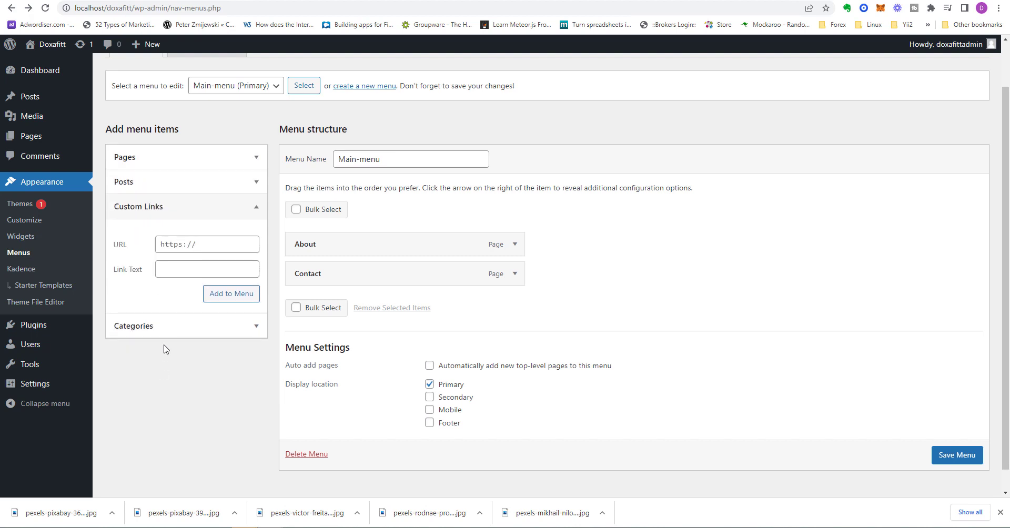
pyautogui.click(199, 247)
pyautogui.rightClick(199, 247)
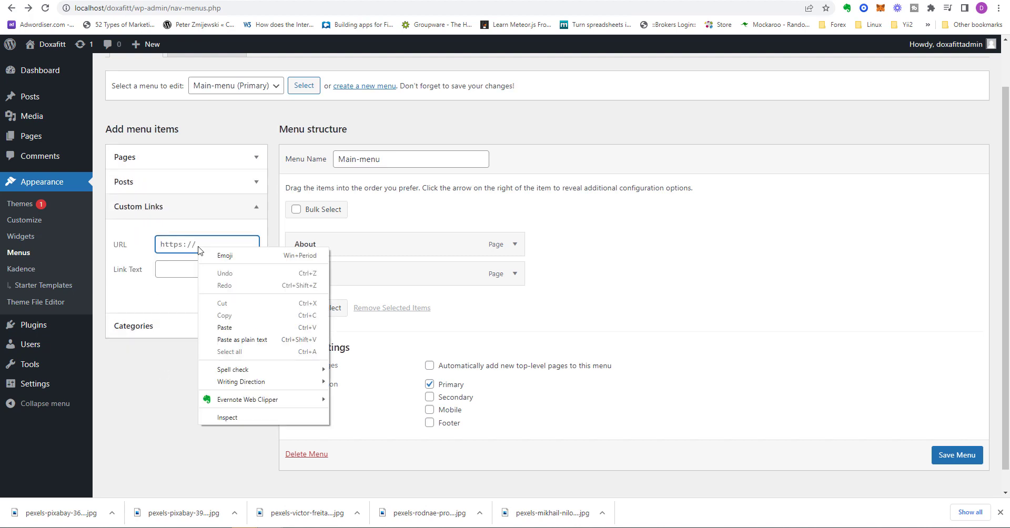
pyautogui.click(219, 327)
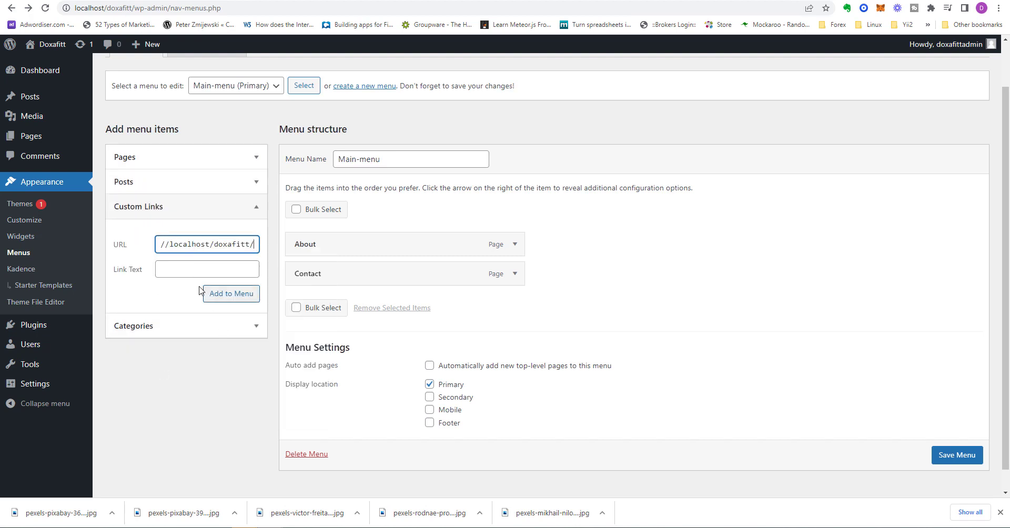
pyautogui.click(179, 268)
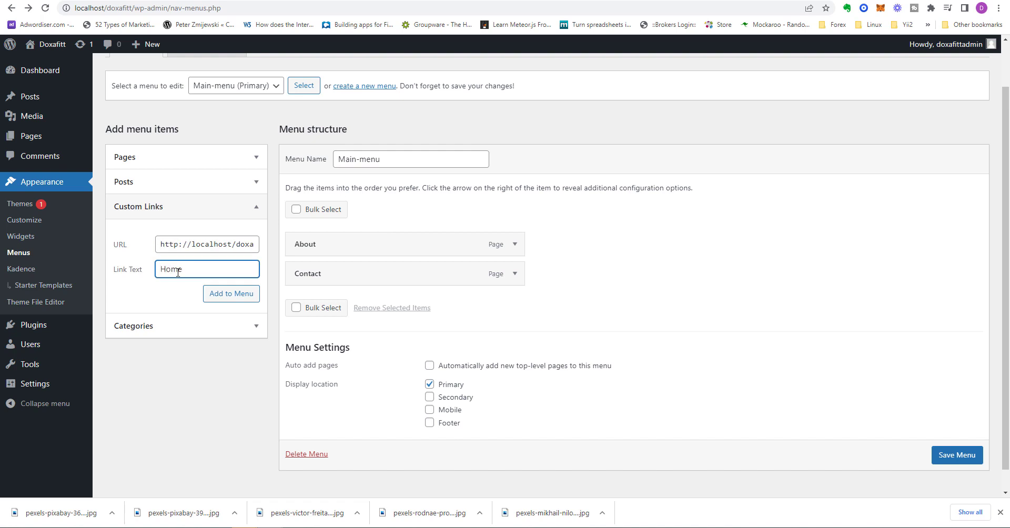
pyautogui.click(251, 296)
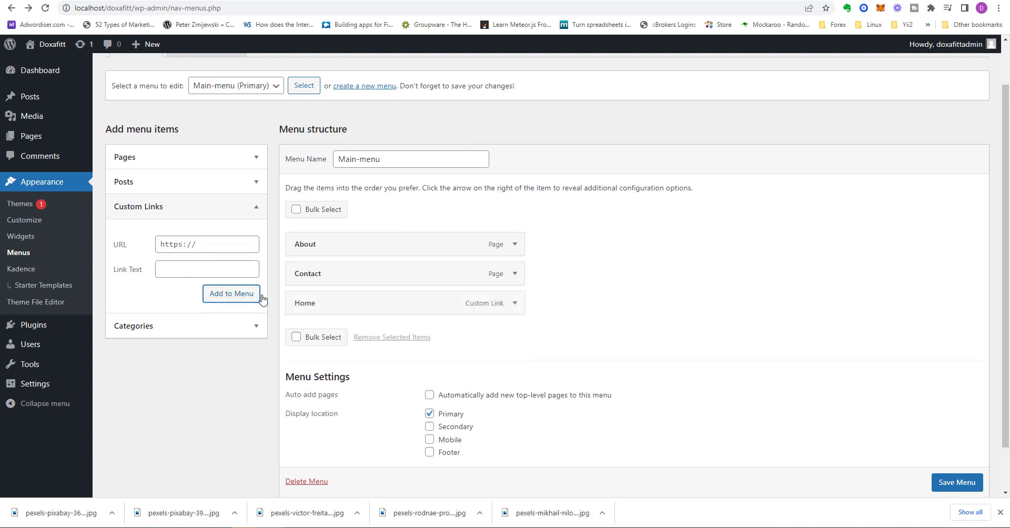
# Step: Move the Home custom link above About in the menu structure and save the menu
pyautogui.moveTo(326, 300); pyautogui.dragTo(318, 246)
pyautogui.click(961, 487)
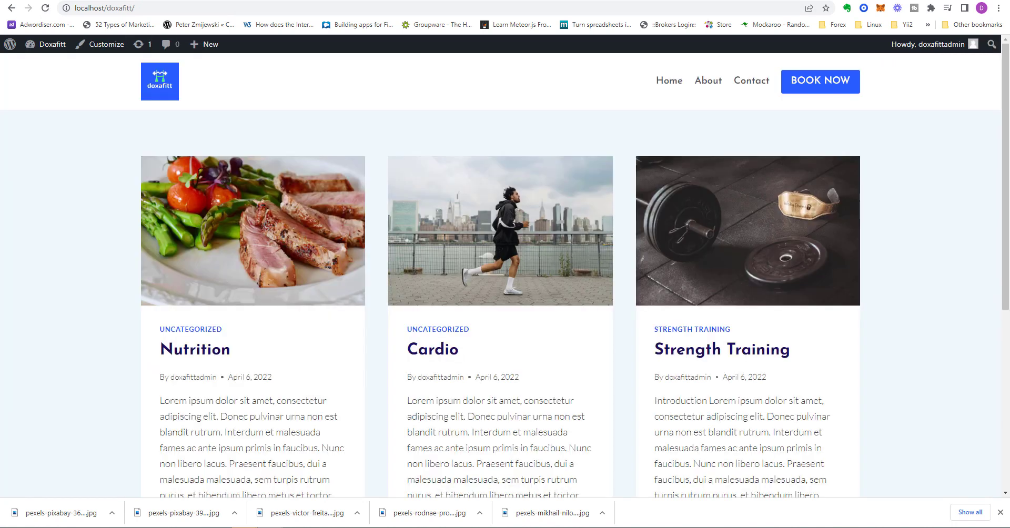
# Step: Reload the live site and test the About and Home links in its header menu
pyautogui.click(100, 45)
pyautogui.click(709, 87)
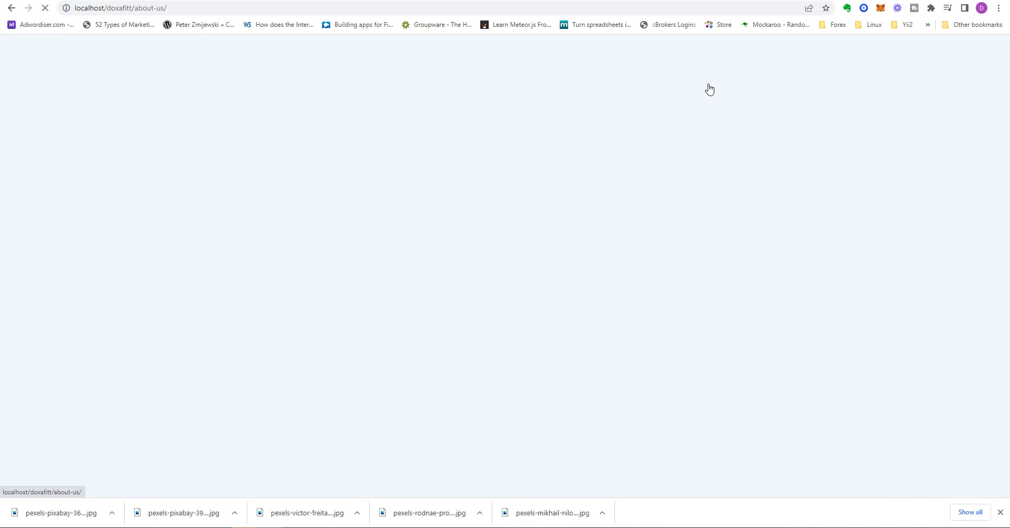
pyautogui.click(666, 86)
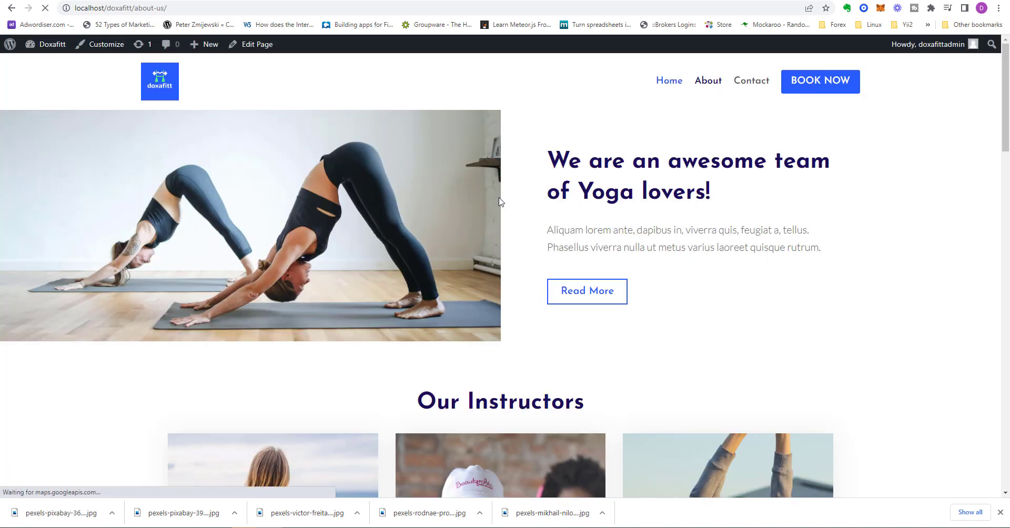